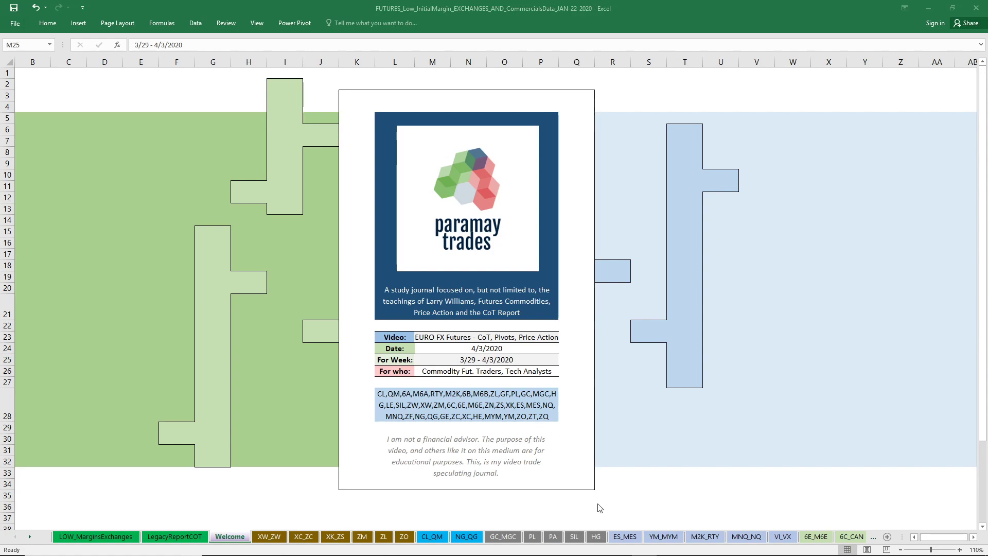
# - Open the 6E_M6E sheet and examine the six-month index values in row 15 and the net value for 20200225
pyautogui.click(817, 537)
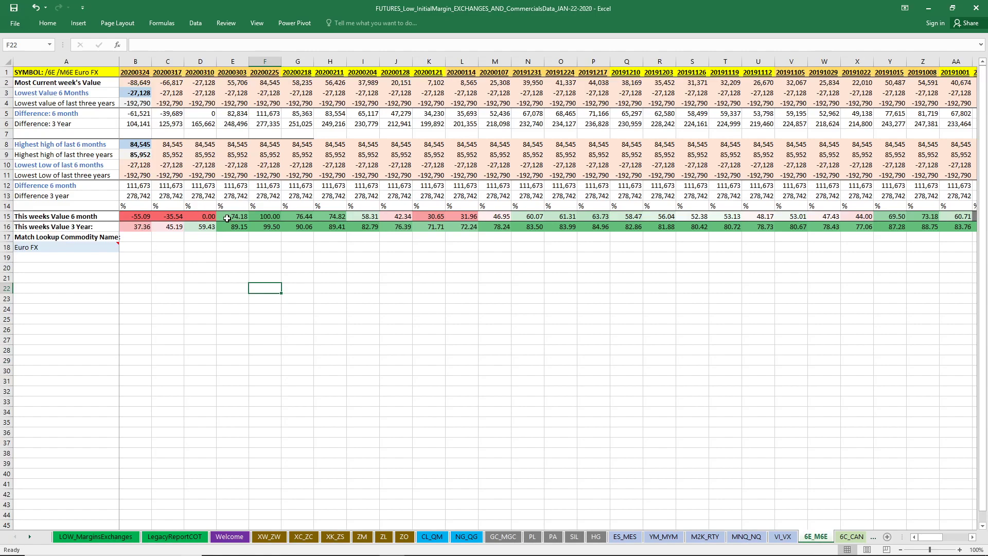
pyautogui.moveTo(212, 216); pyautogui.dragTo(140, 216)
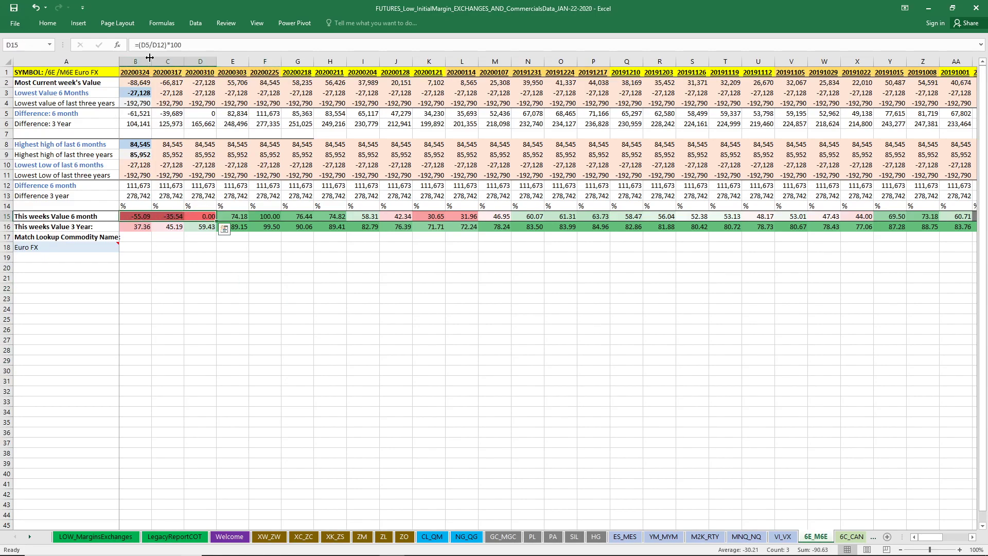
pyautogui.click(206, 216)
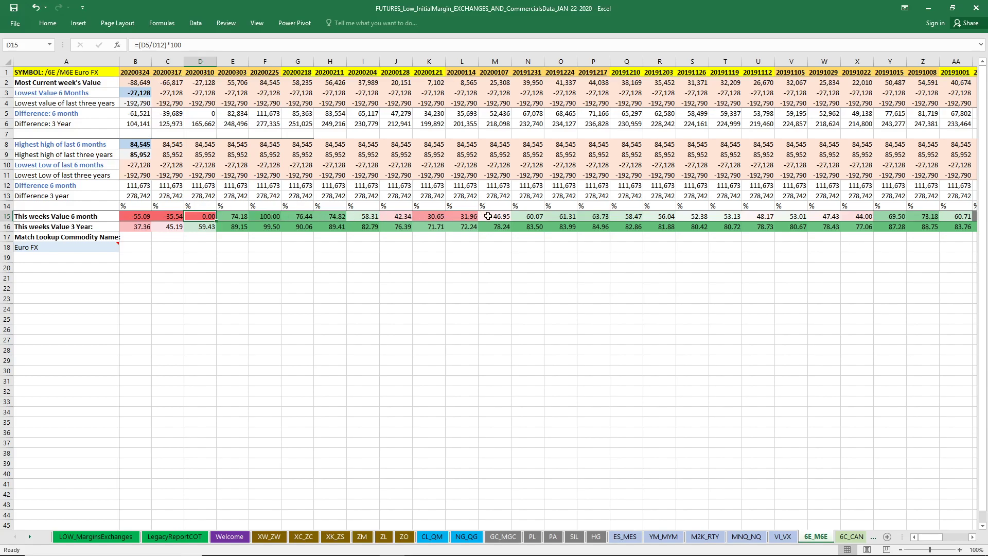
pyautogui.moveTo(471, 216); pyautogui.dragTo(369, 216)
pyautogui.moveTo(497, 217); pyautogui.dragTo(270, 216)
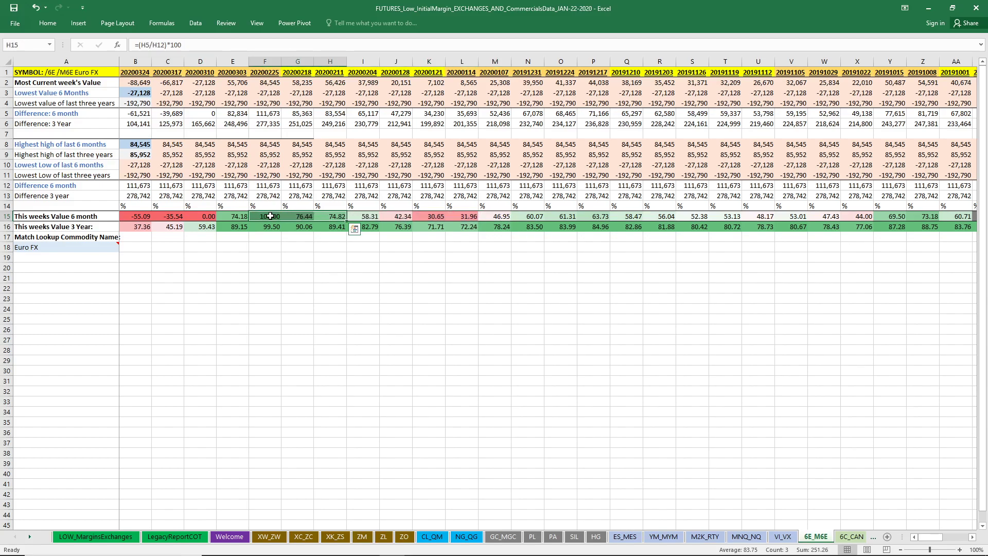
pyautogui.moveTo(338, 216); pyautogui.dragTo(244, 216)
pyautogui.click(268, 217)
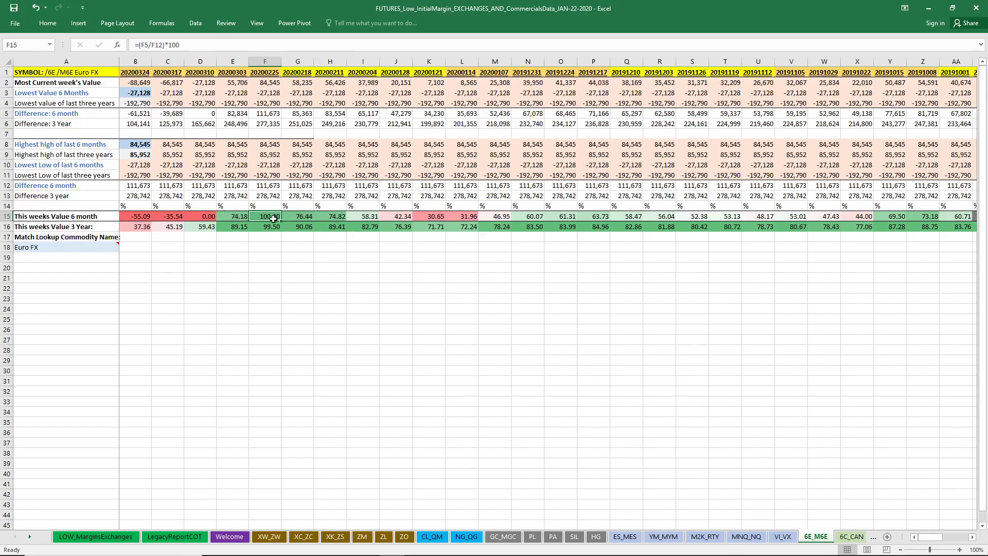
pyautogui.click(267, 83)
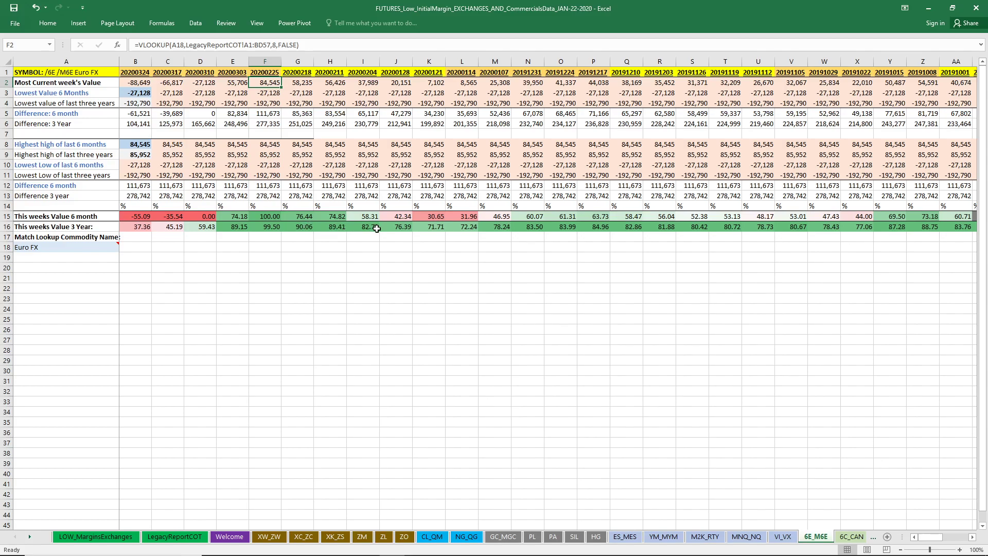
# - Examine the three-year index values from 20200303 to 20200204, then check the six-month index for 20200310 and the 20200324 value
pyautogui.click(350, 227)
pyautogui.moveTo(351, 227); pyautogui.dragTo(238, 227)
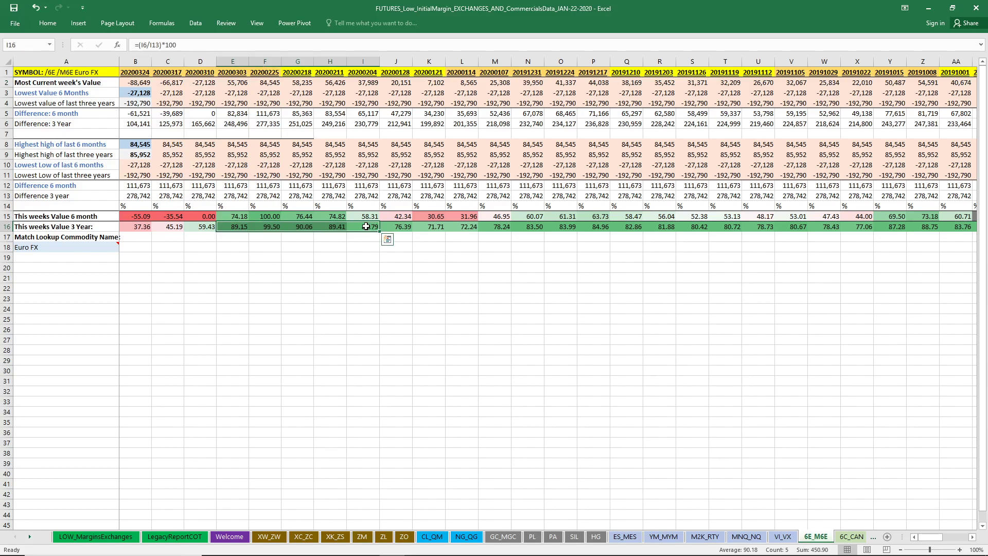
pyautogui.click(211, 216)
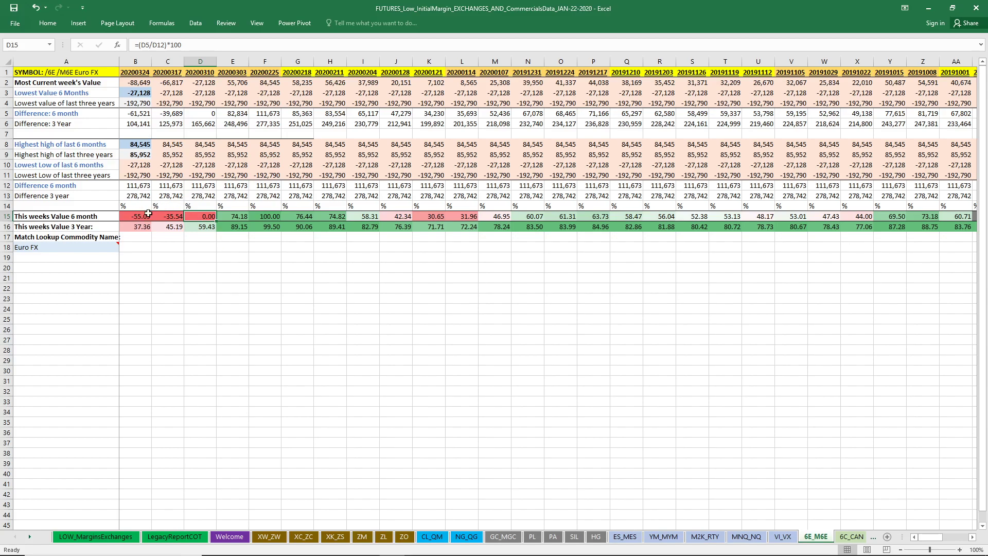
pyautogui.click(141, 84)
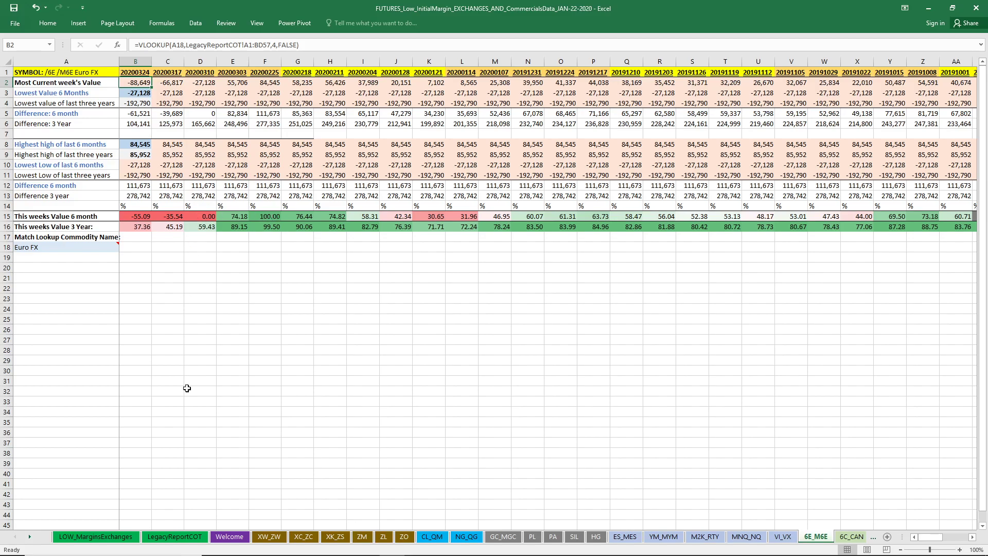
# - Open the LOW_MarginsExchanges sheet and select the M6E and 6E rows' 6-Month Index and 5 Wk Prior2 values for review
pyautogui.click(91, 537)
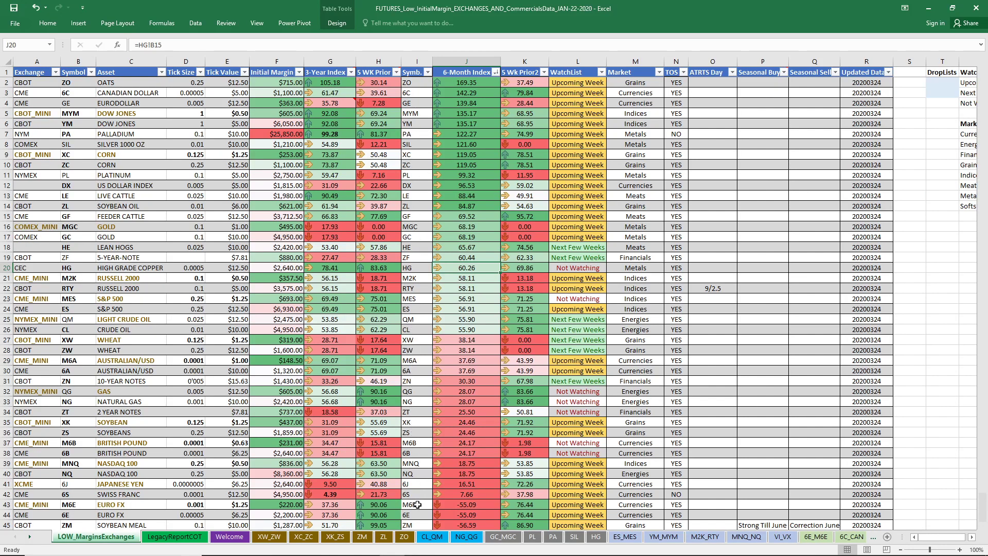
pyautogui.click(415, 516)
pyautogui.scroll(-3, 524, 504)
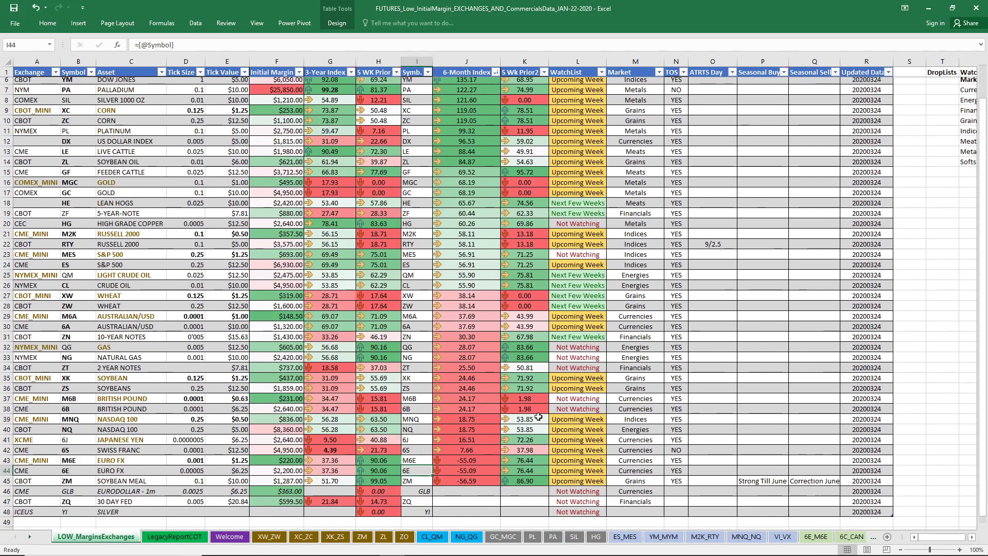
pyautogui.moveTo(530, 413); pyautogui.dragTo(464, 403)
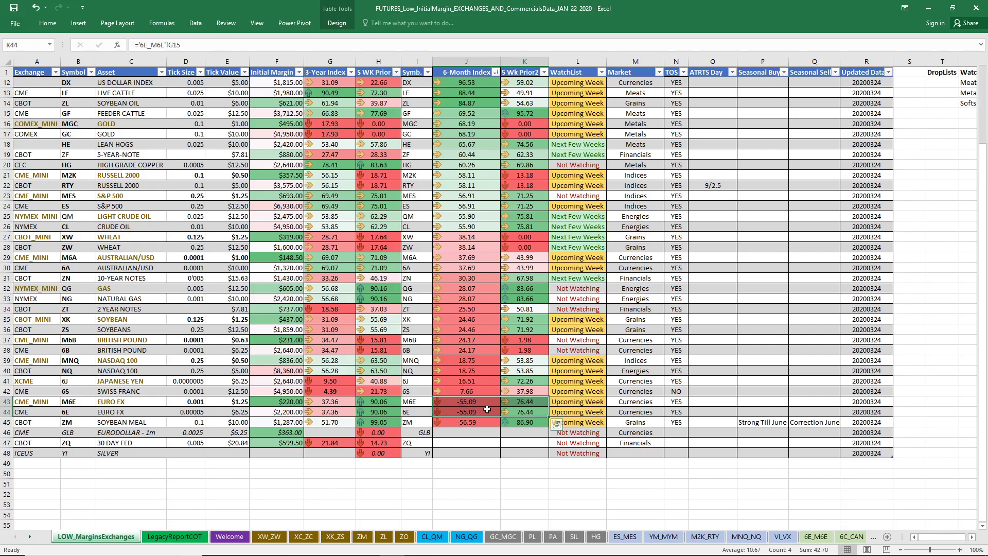
# - Revisit the 6E_M6E sheet, then return to the Welcome sheet and select the video title
pyautogui.click(816, 536)
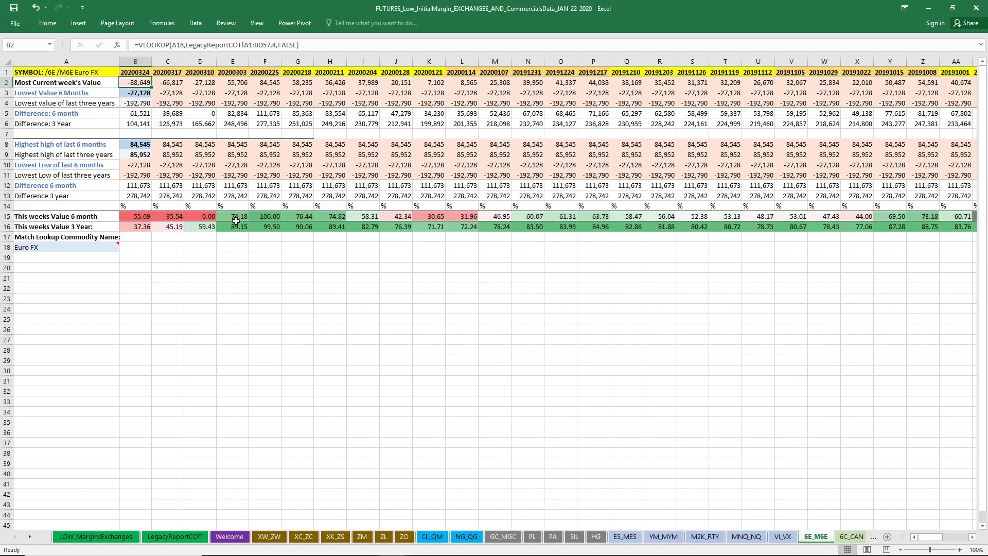
pyautogui.click(229, 537)
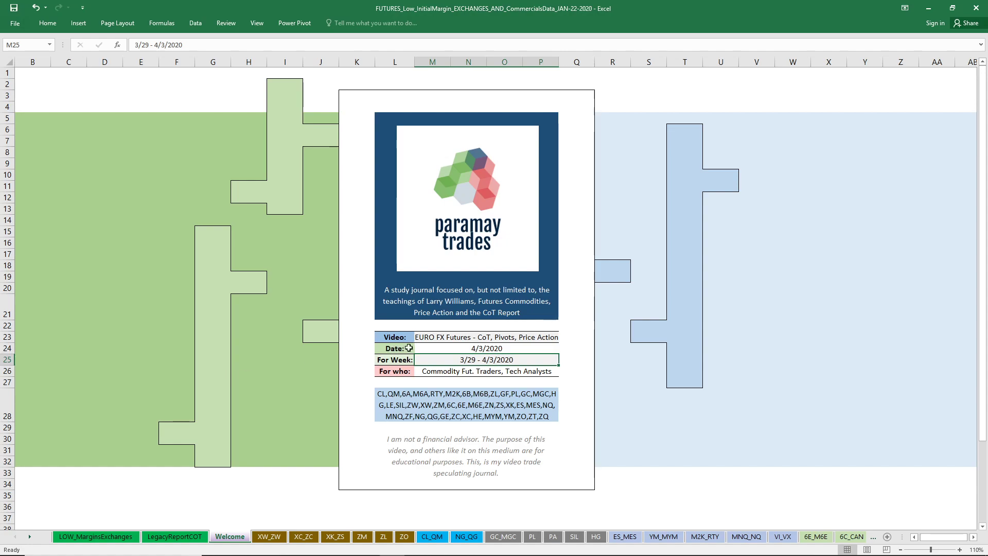
pyautogui.click(493, 338)
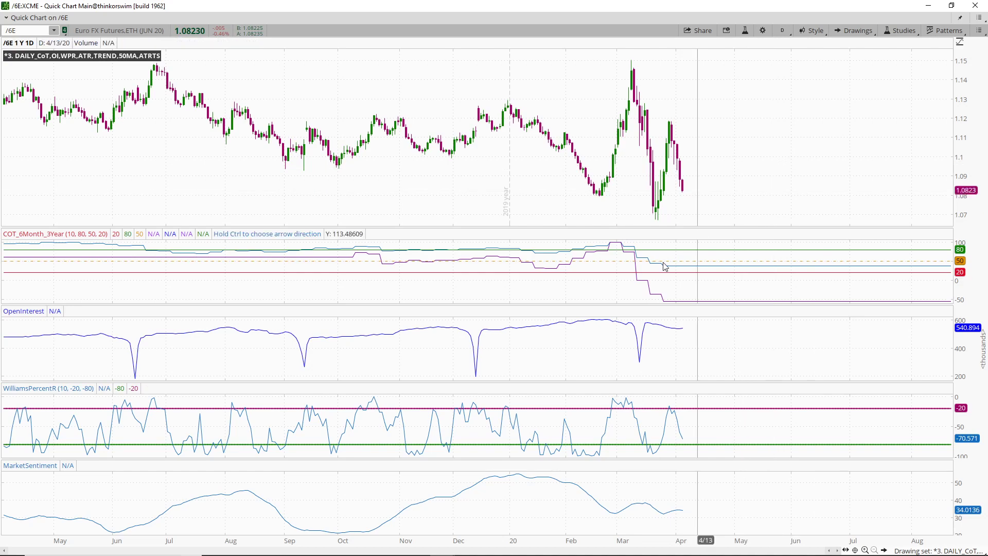
# - In the thinkorswim /6E daily chart, enlarge the COT_6Month_3Year and WilliamsPercentR panes and adjust the time scale
pyautogui.moveTo(647, 305); pyautogui.dragTo(643, 344)
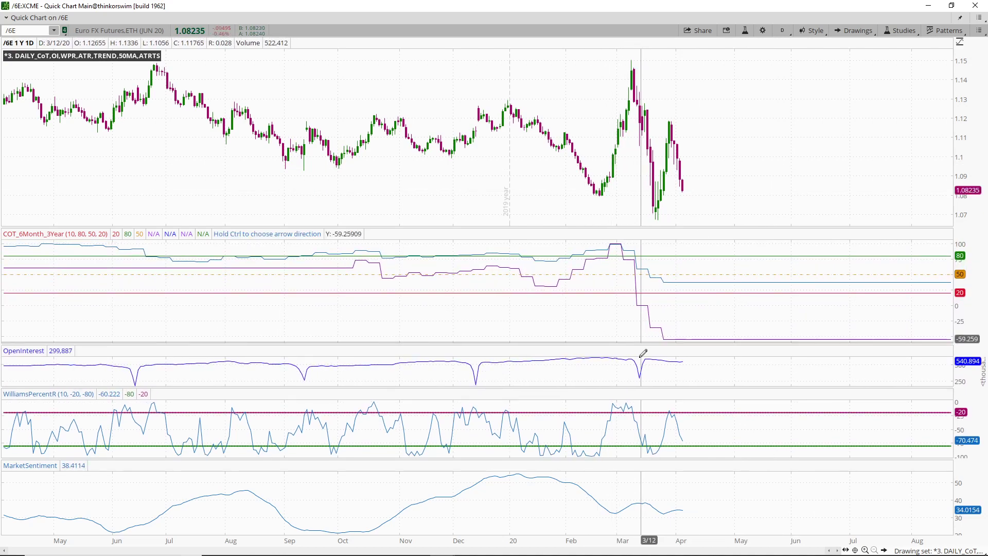
pyautogui.moveTo(607, 460); pyautogui.dragTo(609, 474)
pyautogui.press('a')
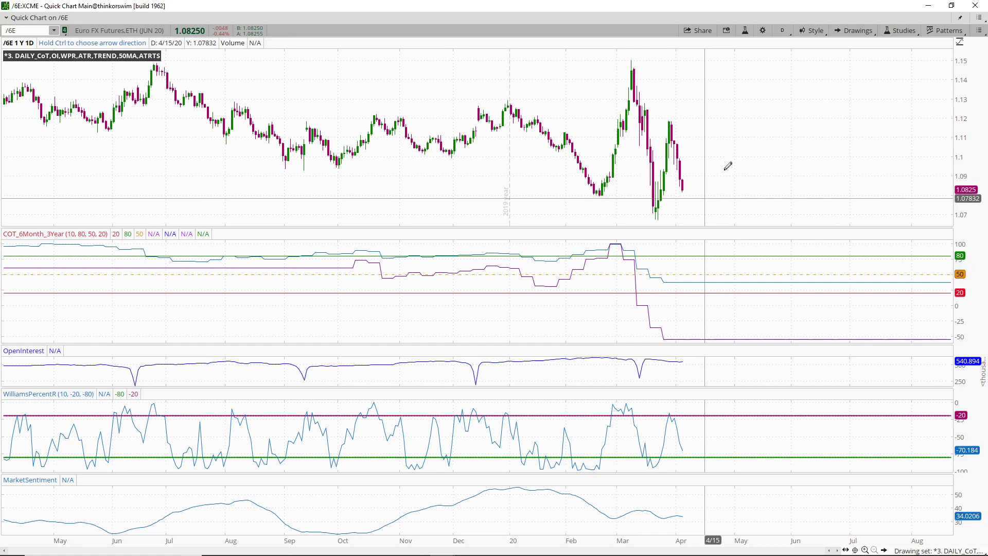
pyautogui.scroll(2, 566, 135)
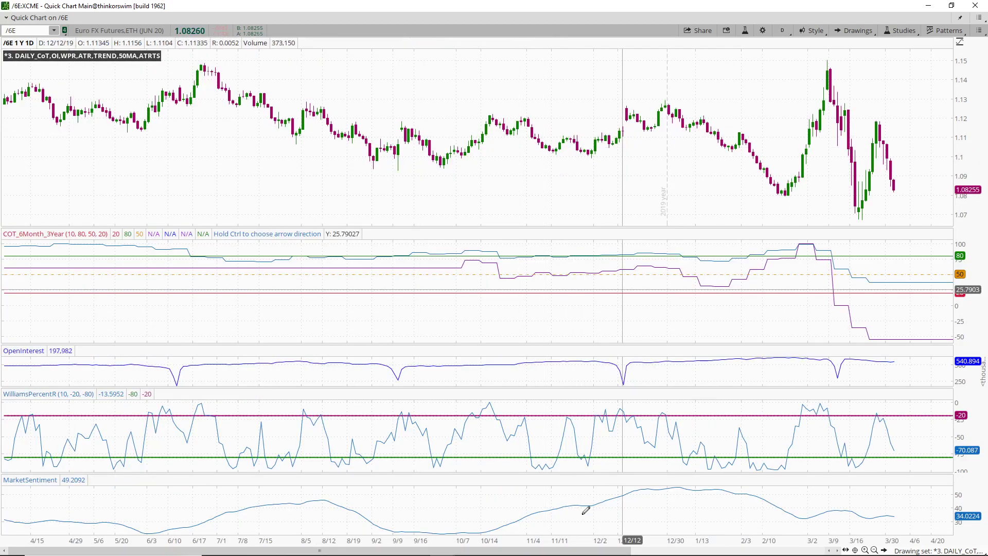
pyautogui.scroll(-1, 640, 542)
pyautogui.scroll(-1, 639, 542)
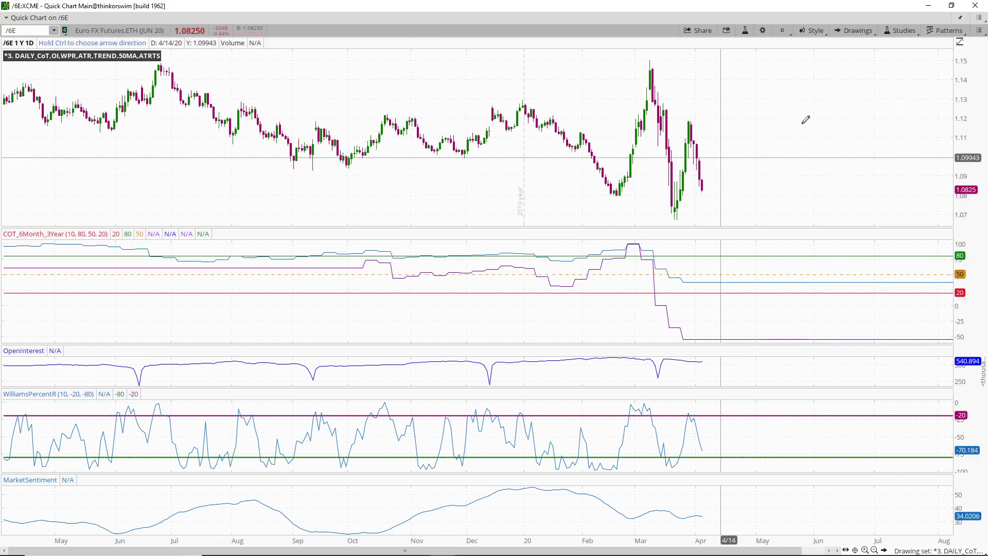
# - Draw a rectangle over the price range from 8/23/19 to 2/7/20, between about 1.093 and 1.122, and bring up the Price Level tool
pyautogui.middleClick(340, 168)
pyautogui.click(345, 251)
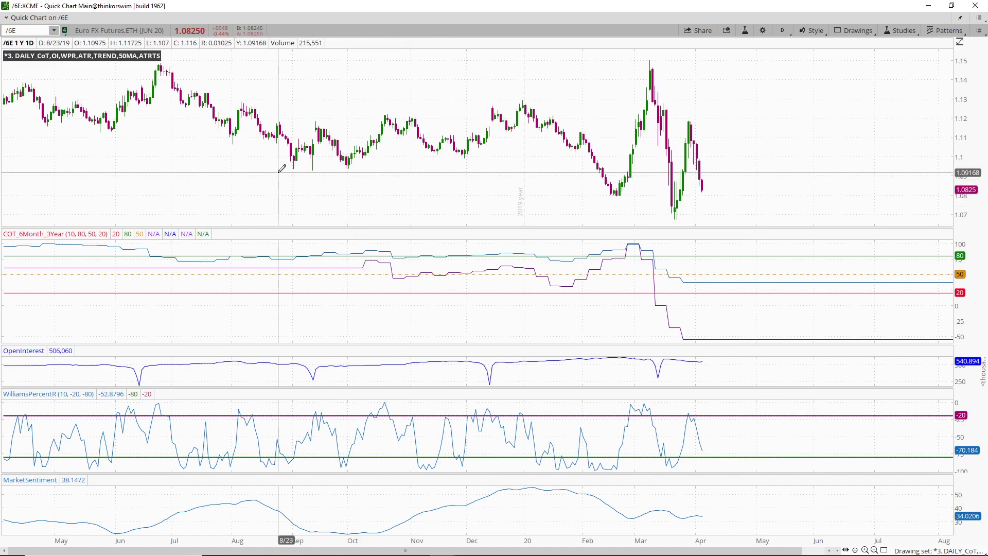
pyautogui.click(280, 170)
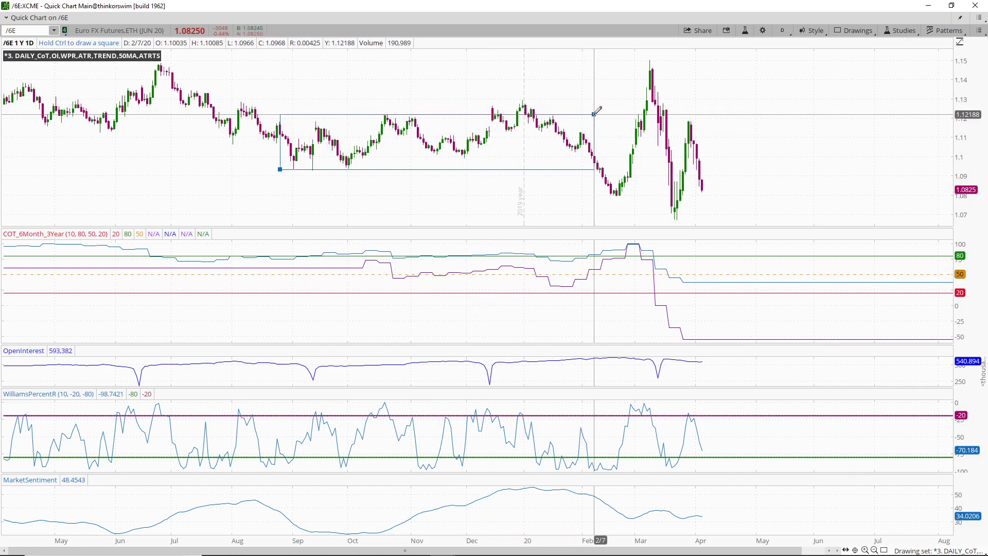
pyautogui.click(594, 114)
pyautogui.middleClick(370, 193)
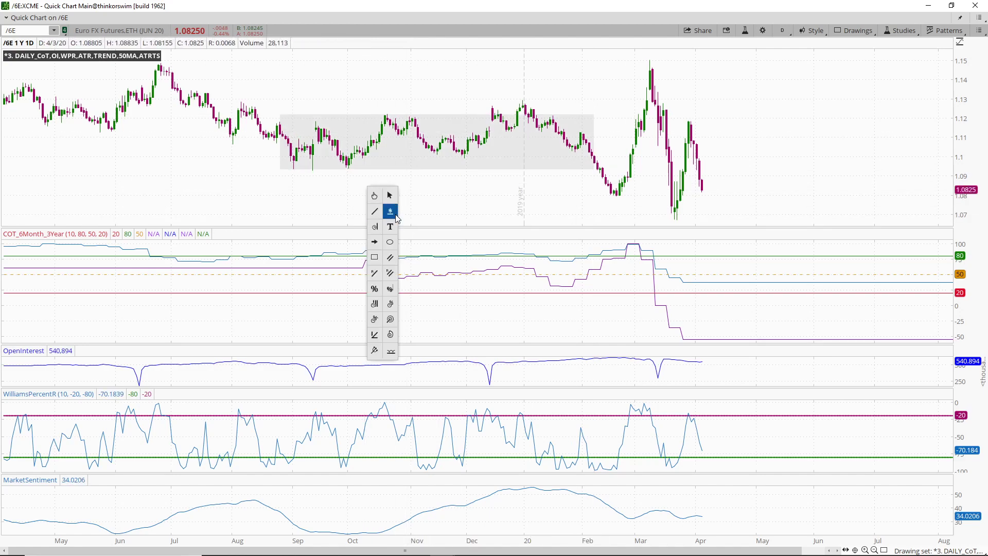
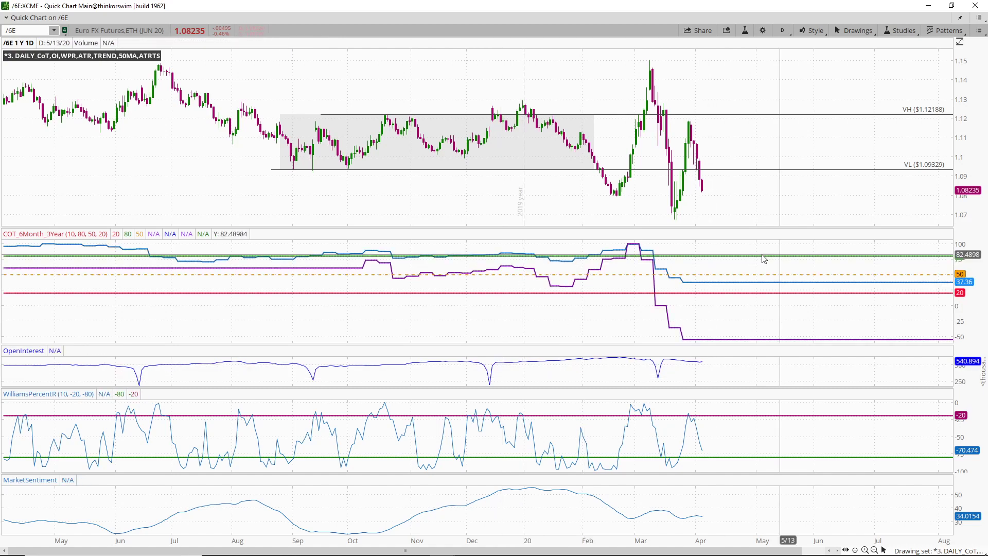
pyautogui.middleClick(792, 145)
pyautogui.click(800, 199)
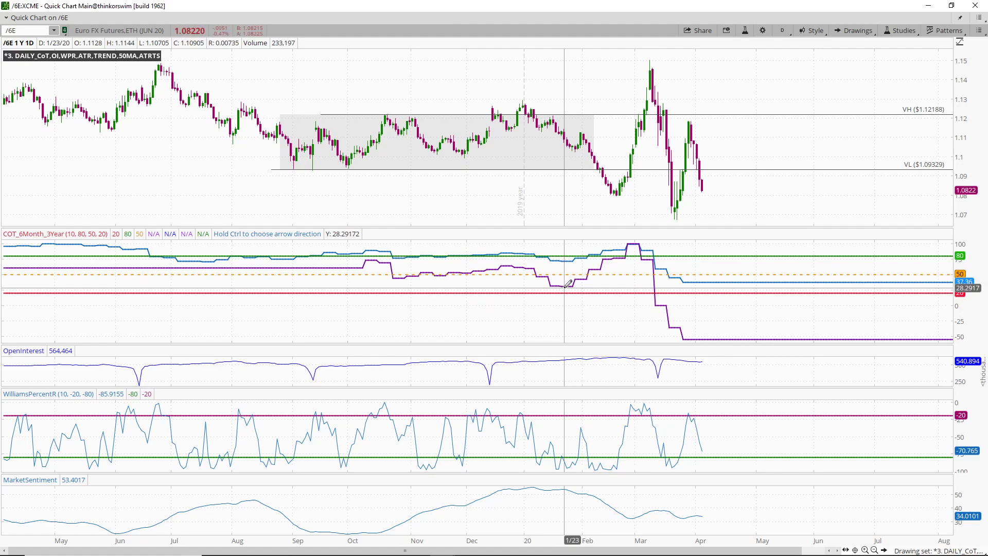
# - Switch to Snip & Sketch and capture the full /6E chart as a new rectangular snip
pyautogui.click(509, 546)
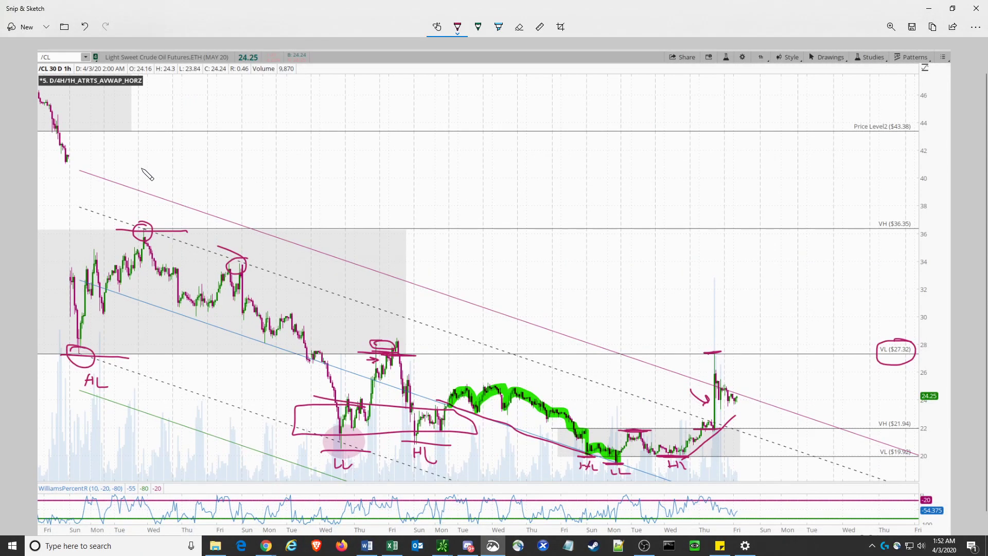
pyautogui.click(19, 30)
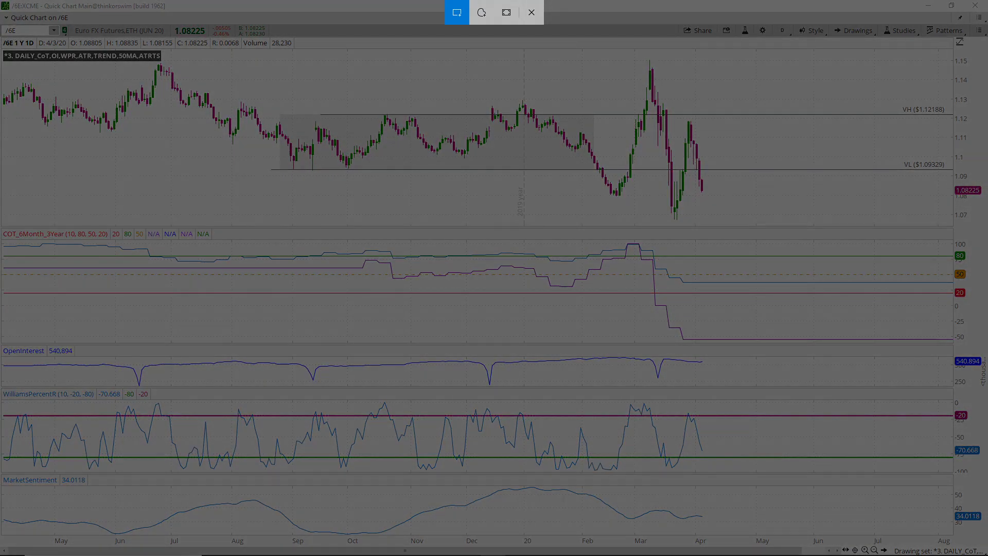
pyautogui.moveTo(3, 20); pyautogui.dragTo(987, 555)
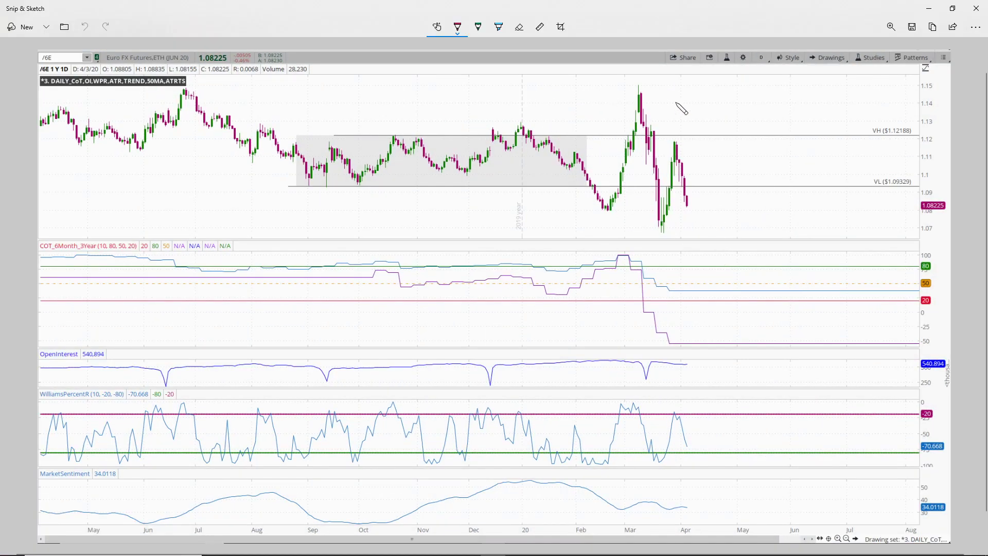
# - Set the highlighter to orange and highlight the purple COT line's January low just above the 20 level
pyautogui.click(502, 31)
pyautogui.click(499, 30)
pyautogui.click(458, 73)
pyautogui.click(498, 28)
pyautogui.click(538, 74)
pyautogui.moveTo(544, 296); pyautogui.dragTo(545, 303)
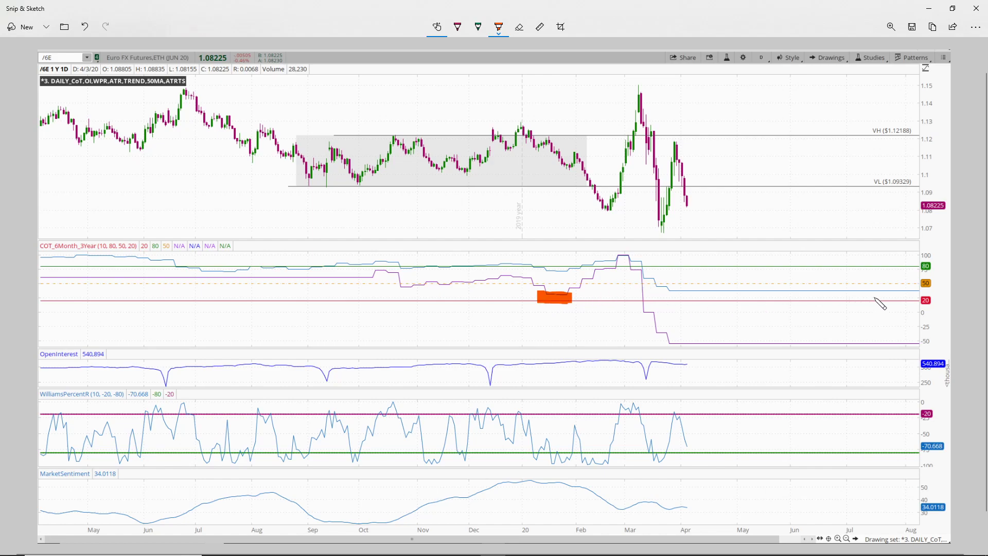
# - Mark the COT pane's 20 and 80 levels in orange and highlight the price decline from early January to the February low
pyautogui.click(940, 300)
pyautogui.moveTo(938, 264); pyautogui.dragTo(947, 264)
pyautogui.moveTo(529, 131)
pyautogui.mouseDown()
pyautogui.moveTo(574, 135)
pyautogui.moveTo(574, 166)
pyautogui.moveTo(607, 212)
pyautogui.mouseUp()
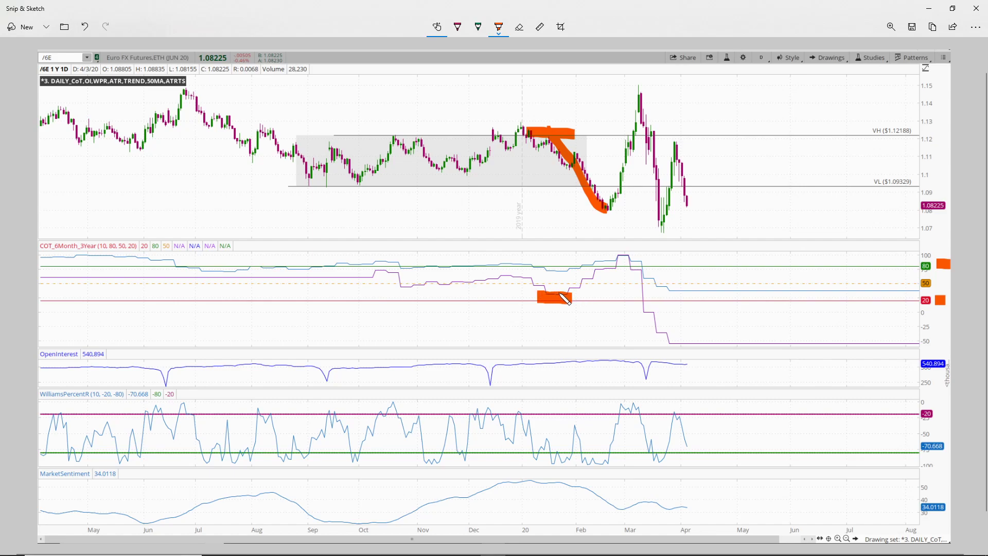
# - Switch the highlighter to green and highlight the purple COT line's rise from its January low to its peak near 100
pyautogui.click(498, 27)
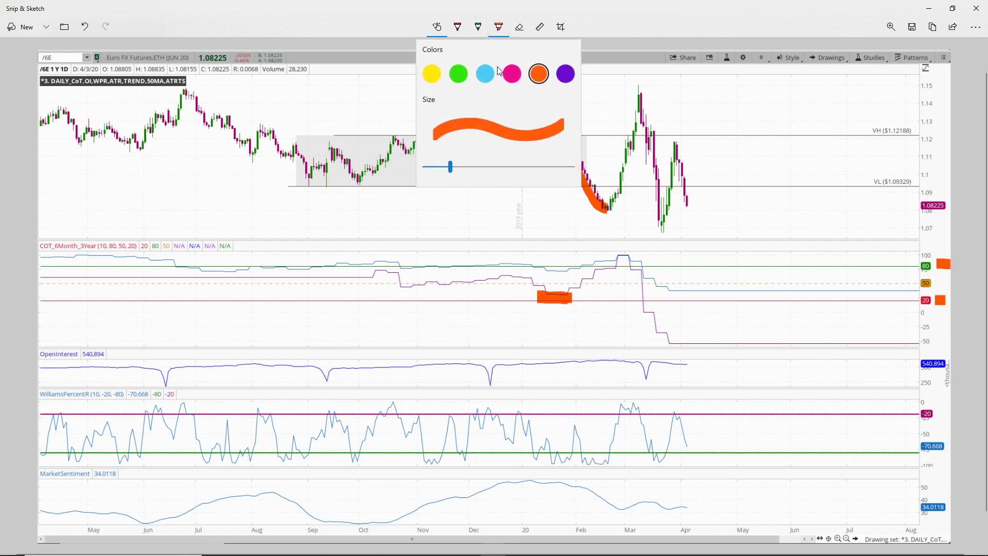
pyautogui.click(459, 74)
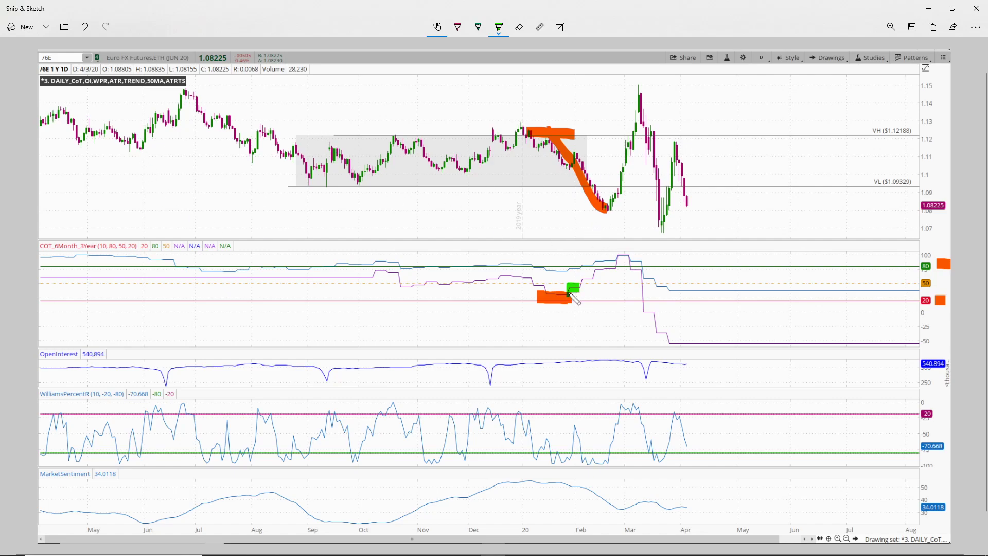
pyautogui.moveTo(585, 282); pyautogui.dragTo(632, 256)
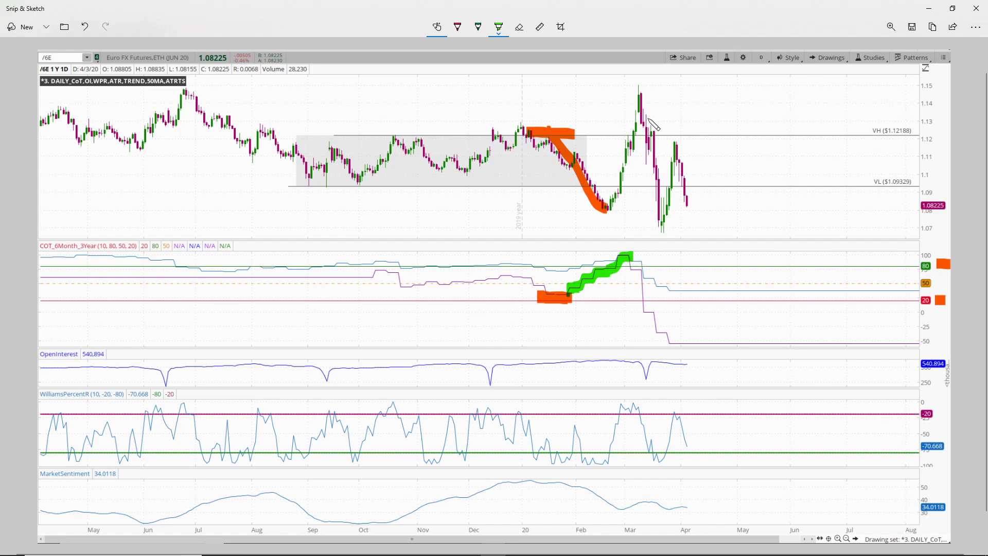
# - Set the ballpoint pen to red and circle the points where the two rising COT lines cross the 80 level
pyautogui.click(499, 27)
pyautogui.click(457, 27)
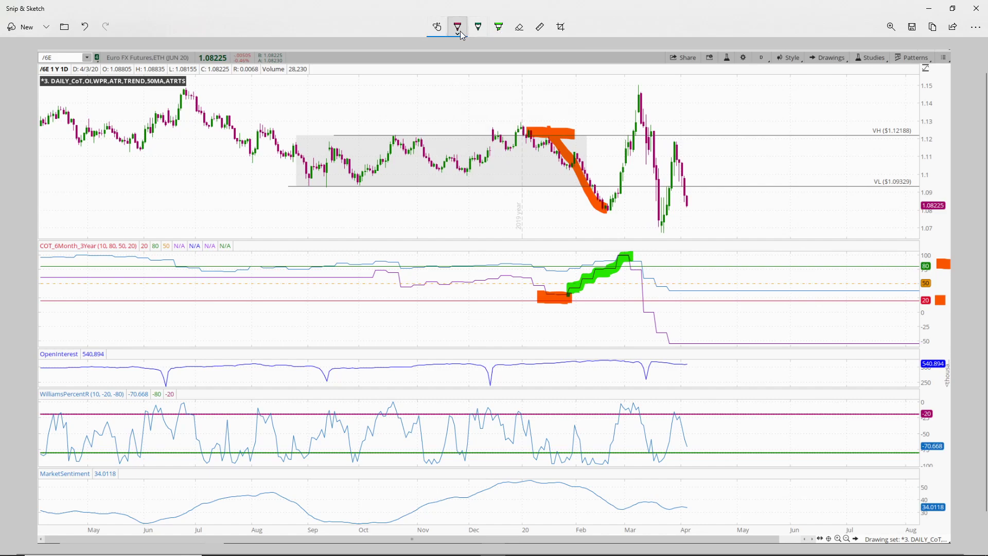
pyautogui.click(458, 27)
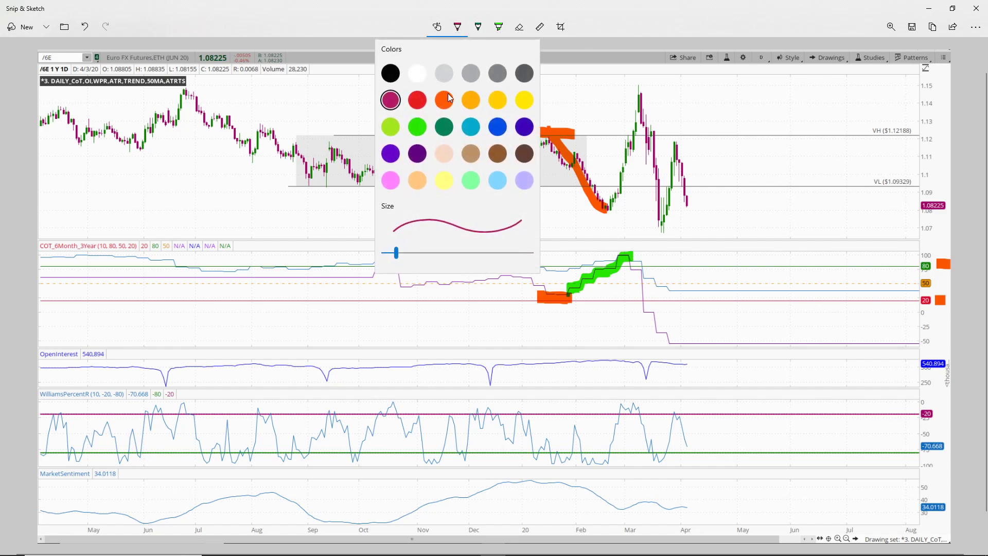
pyautogui.click(415, 97)
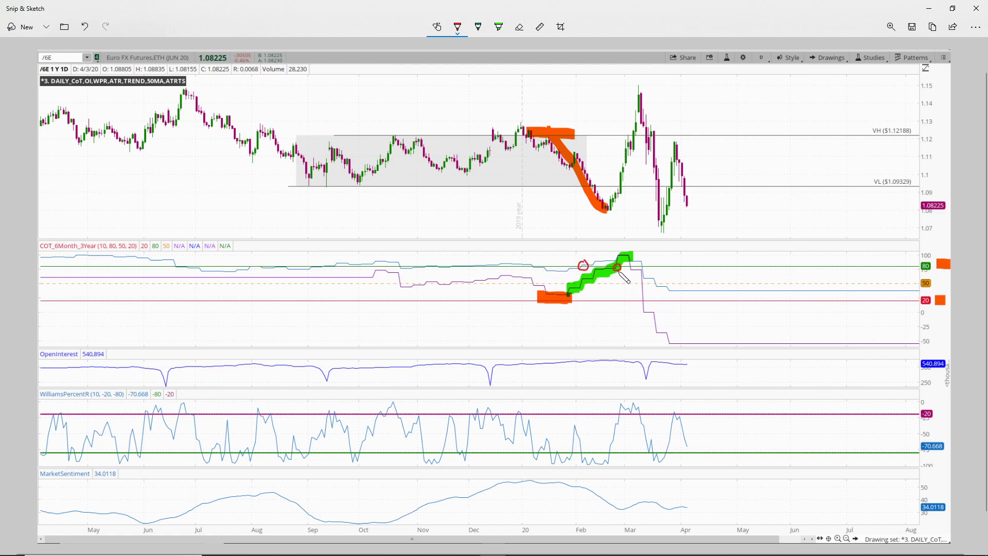
# - Mark the purple COT line's peak near 100 in red, and highlight the price rally from the February low to the March high in green
pyautogui.moveTo(611, 255); pyautogui.dragTo(634, 255)
pyautogui.click(499, 27)
pyautogui.click(498, 27)
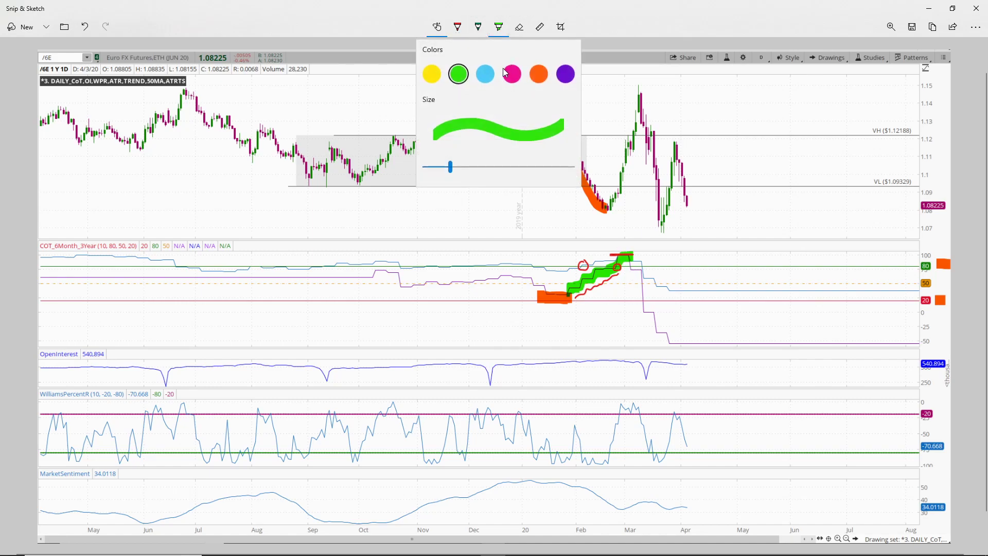
pyautogui.click(658, 19)
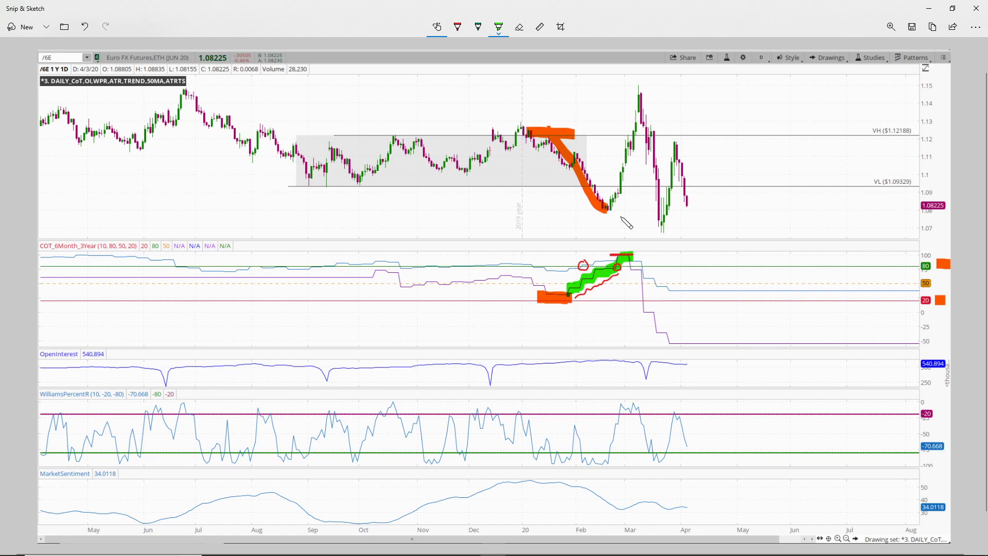
pyautogui.moveTo(606, 209); pyautogui.dragTo(638, 122)
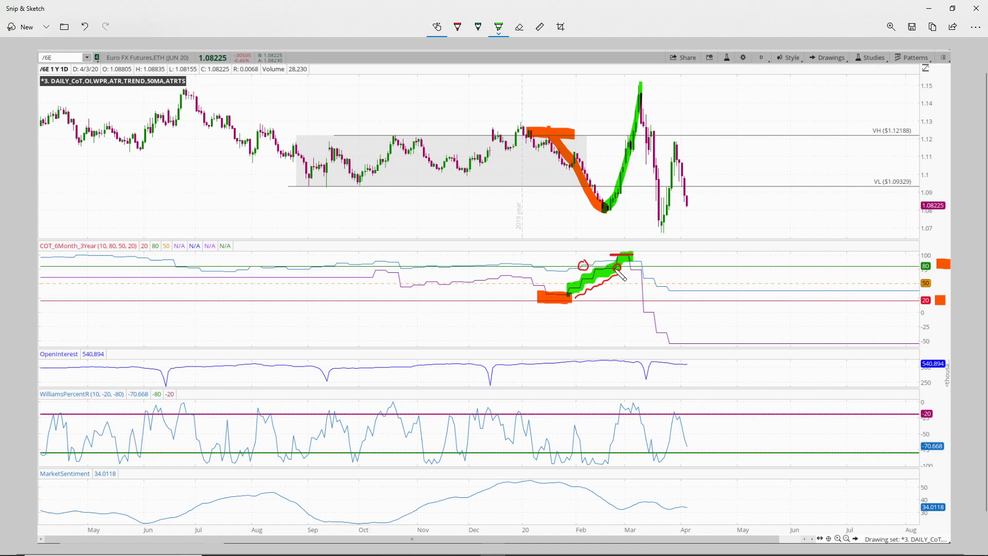
# - Use the red ballpoint pen to mark the purple COT line's cross of 80 and circle February's Open Interest and Williams %R low
pyautogui.click(458, 27)
pyautogui.moveTo(618, 263); pyautogui.dragTo(617, 264)
pyautogui.moveTo(603, 350)
pyautogui.mouseDown()
pyautogui.moveTo(580, 385)
pyautogui.moveTo(613, 359)
pyautogui.moveTo(596, 345)
pyautogui.mouseUp()
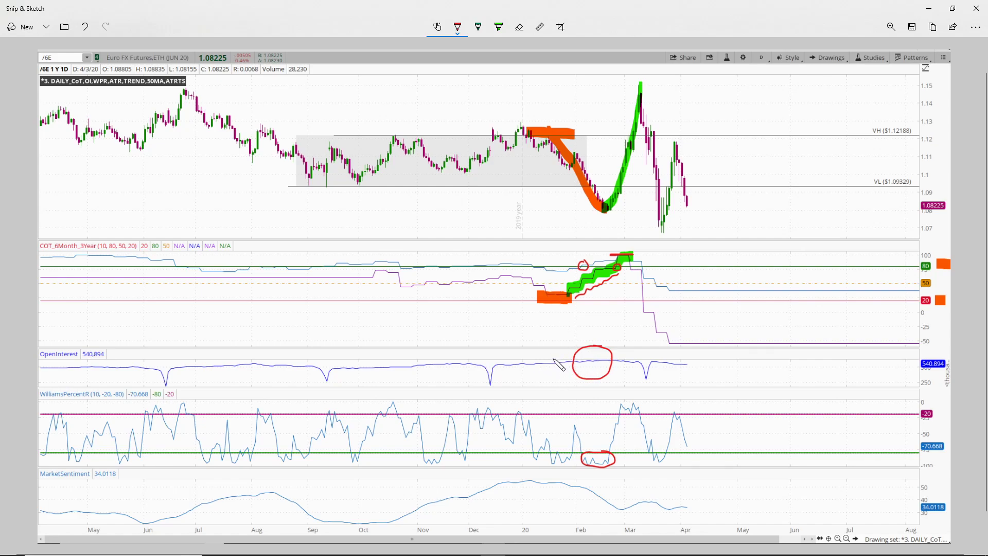
# - Mark mid-January's Open Interest and COT low in red, and circle the preceding Williams %R and MarketSentiment peaks with a falling line after the latter
pyautogui.moveTo(551, 357)
pyautogui.mouseDown()
pyautogui.moveTo(542, 368)
pyautogui.moveTo(550, 355)
pyautogui.moveTo(551, 366)
pyautogui.mouseUp()
pyautogui.moveTo(550, 282); pyautogui.dragTo(549, 309)
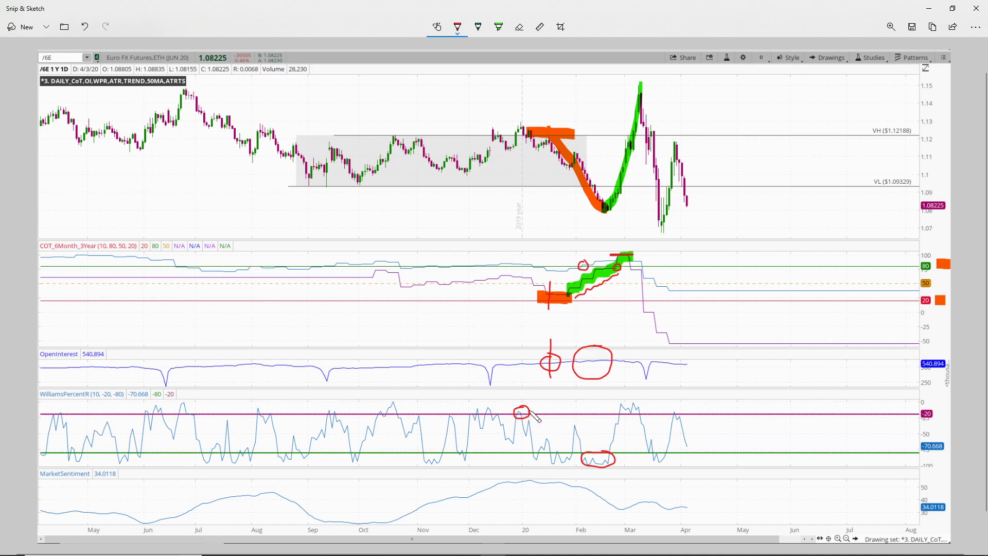
pyautogui.moveTo(530, 476)
pyautogui.mouseDown()
pyautogui.moveTo(513, 480)
pyautogui.moveTo(531, 488)
pyautogui.mouseUp()
pyautogui.moveTo(539, 486); pyautogui.dragTo(575, 514)
# - Circle the price, Williams %R and MarketSentiment lows and the COT lines around the start of October, and trace October's price rise
pyautogui.moveTo(354, 518)
pyautogui.mouseDown()
pyautogui.moveTo(337, 527)
pyautogui.moveTo(363, 525)
pyautogui.moveTo(376, 507)
pyautogui.mouseUp()
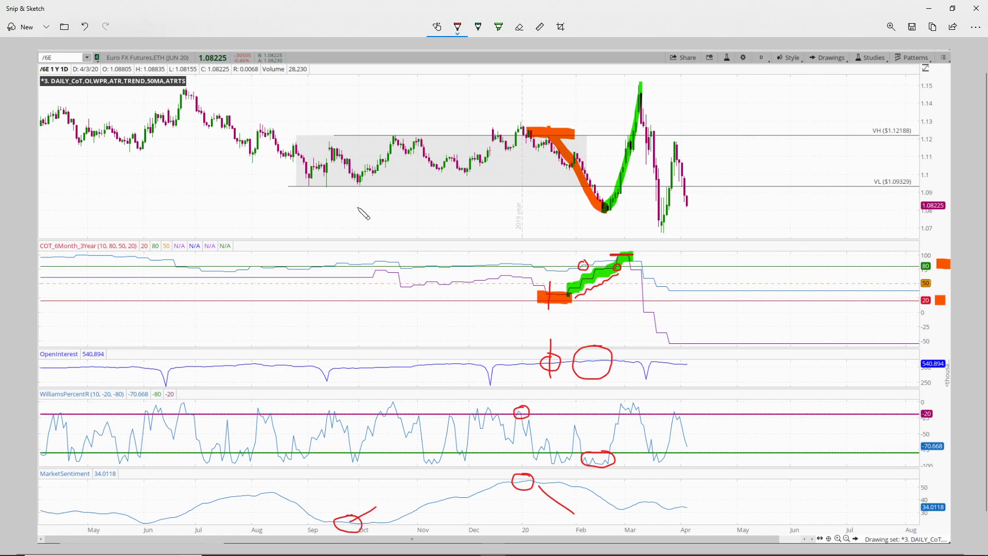
pyautogui.moveTo(359, 183)
pyautogui.mouseDown()
pyautogui.moveTo(327, 186)
pyautogui.moveTo(359, 198)
pyautogui.moveTo(404, 134)
pyautogui.mouseUp()
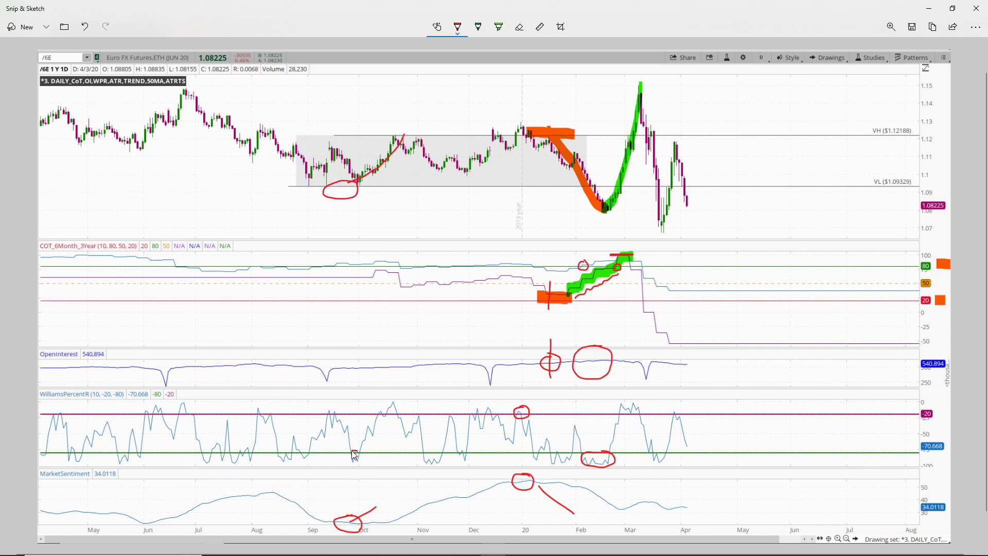
pyautogui.moveTo(343, 457); pyautogui.dragTo(365, 454)
pyautogui.moveTo(372, 255)
pyautogui.mouseDown()
pyautogui.moveTo(338, 271)
pyautogui.moveTo(386, 260)
pyautogui.mouseUp()
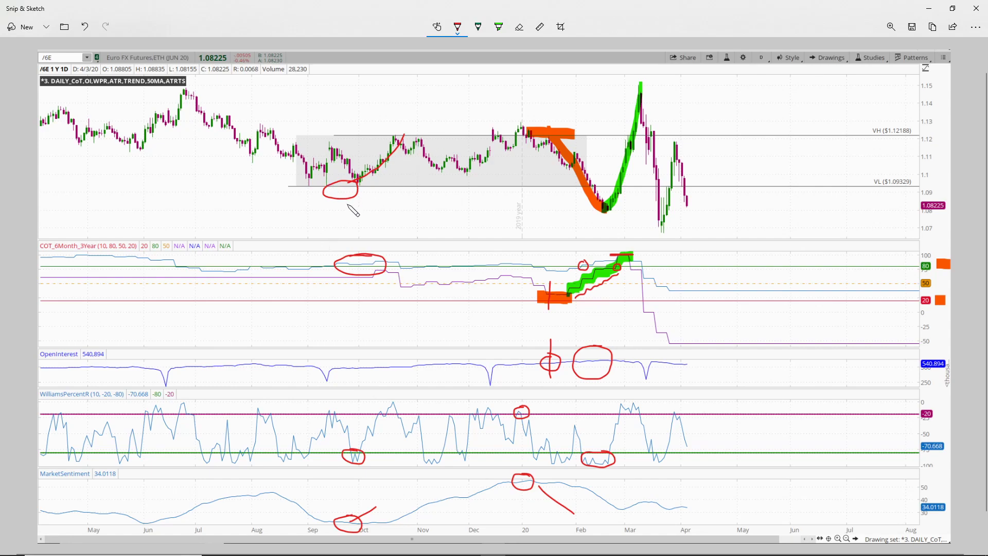
# - Tick the COT lines from July to September, circle the April COT, Williams %R and MarketSentiment readings, and trace the May-June price rise
pyautogui.moveTo(311, 251); pyautogui.dragTo(202, 266)
pyautogui.moveTo(85, 251)
pyautogui.mouseDown()
pyautogui.moveTo(67, 257)
pyautogui.moveTo(88, 253)
pyautogui.mouseUp()
pyautogui.moveTo(86, 150)
pyautogui.mouseDown()
pyautogui.moveTo(155, 139)
pyautogui.moveTo(197, 84)
pyautogui.mouseUp()
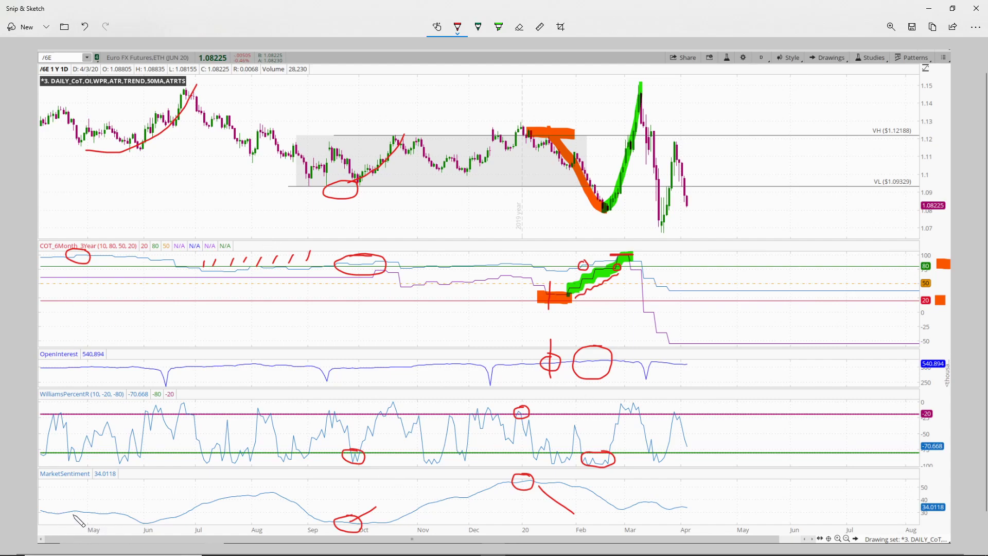
pyautogui.moveTo(64, 503)
pyautogui.mouseDown()
pyautogui.moveTo(57, 523)
pyautogui.moveTo(65, 505)
pyautogui.mouseUp()
pyautogui.moveTo(76, 447)
pyautogui.mouseDown()
pyautogui.moveTo(66, 454)
pyautogui.moveTo(80, 464)
pyautogui.moveTo(73, 449)
pyautogui.mouseUp()
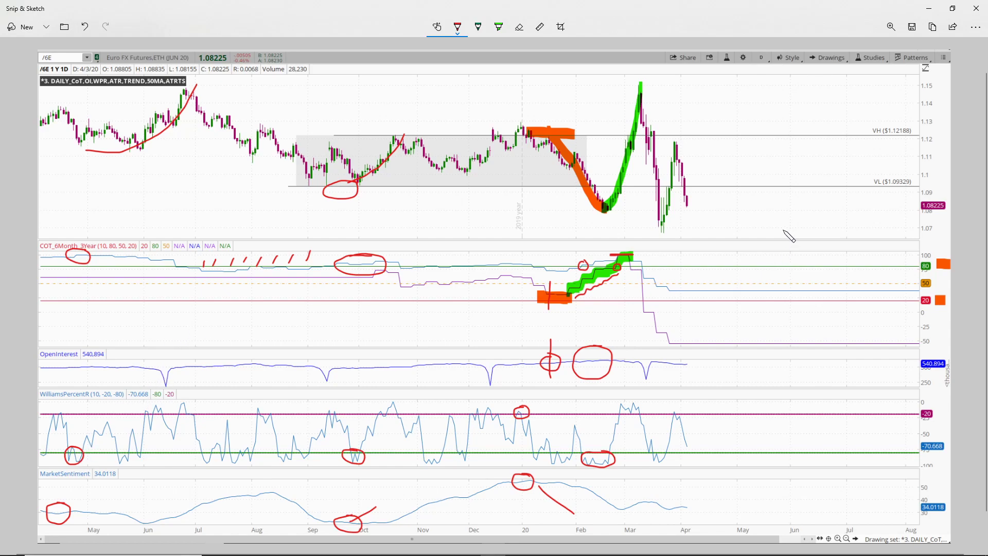
# - Switch the highlighter to orange and highlight the purple COT line's fall from its peak near 100 to below -50
pyautogui.click(499, 28)
pyautogui.click(499, 28)
pyautogui.click(538, 73)
pyautogui.moveTo(629, 251); pyautogui.dragTo(669, 349)
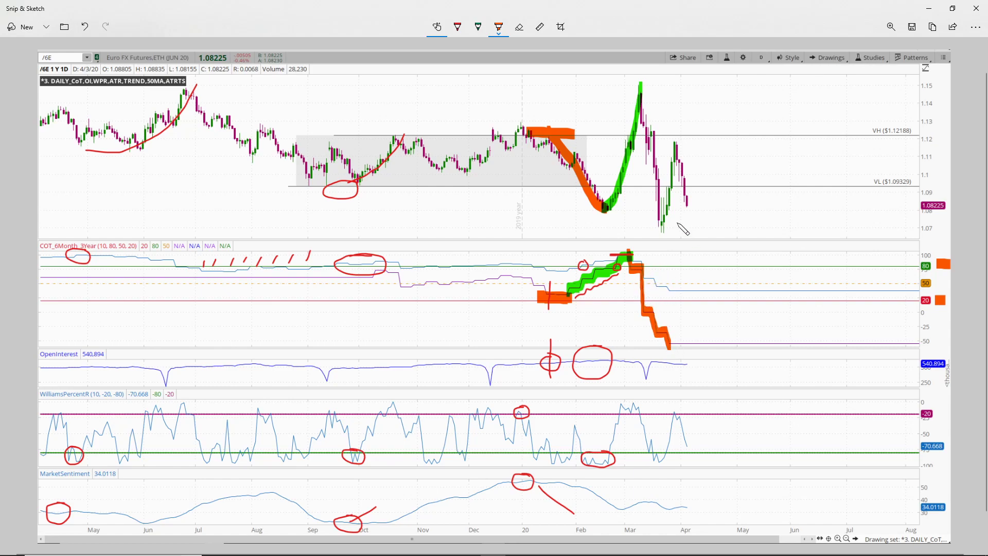
# - With the red ballpoint pen, circle the purple COT line's drop through the 20 level and the March price high
pyautogui.click(457, 27)
pyautogui.moveTo(646, 296); pyautogui.dragTo(638, 303)
pyautogui.moveTo(644, 81)
pyautogui.mouseDown()
pyautogui.moveTo(631, 94)
pyautogui.moveTo(641, 85)
pyautogui.mouseUp()
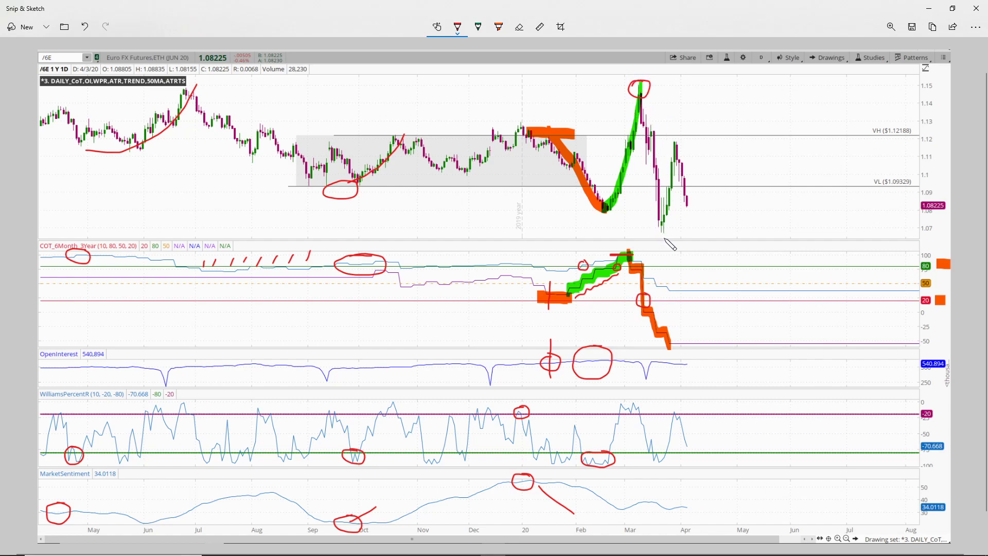
# - Circle the March price low and the matching Williams %R low in red, and underline the latest price
pyautogui.moveTo(668, 231)
pyautogui.mouseDown()
pyautogui.moveTo(655, 231)
pyautogui.moveTo(667, 226)
pyautogui.moveTo(660, 220)
pyautogui.mouseUp()
pyautogui.moveTo(659, 451); pyautogui.dragTo(661, 451)
pyautogui.moveTo(676, 206); pyautogui.dragTo(698, 206)
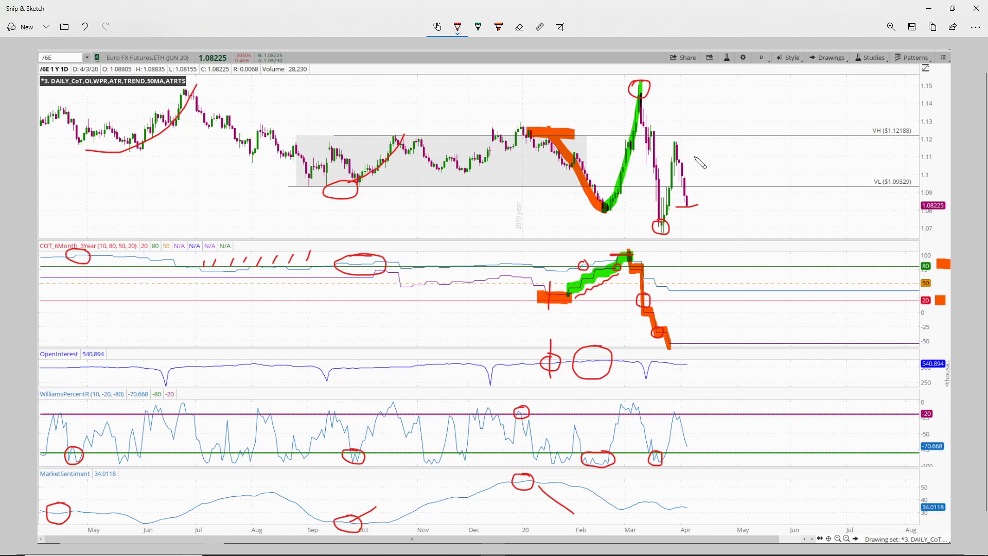
# - Draw a downward arrow beside the latest price decline and mark the March low, the late-March high and the COT lines' latest levels
pyautogui.moveTo(690, 145)
pyautogui.mouseDown()
pyautogui.moveTo(722, 223)
pyautogui.moveTo(731, 219)
pyautogui.mouseUp()
pyautogui.moveTo(638, 231); pyautogui.dragTo(671, 229)
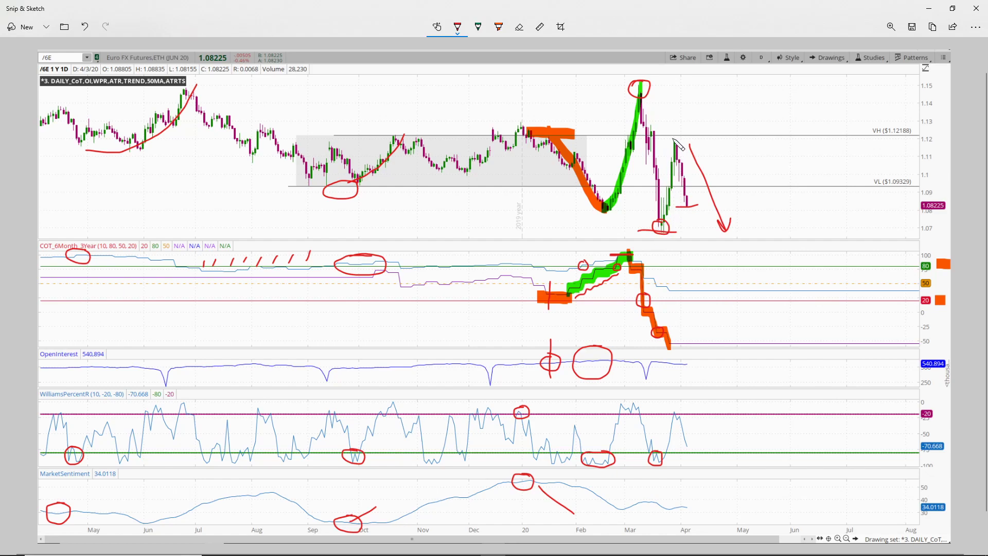
pyautogui.moveTo(674, 137); pyautogui.dragTo(677, 149)
pyautogui.moveTo(673, 345); pyautogui.dragTo(680, 335)
pyautogui.moveTo(667, 285); pyautogui.dragTo(694, 283)
# - Erase the pen and highlighter markings from the price, COT, Open Interest, Williams %R and MarketSentiment panes
pyautogui.click(519, 26)
pyautogui.moveTo(633, 134)
pyautogui.mouseDown()
pyautogui.moveTo(540, 135)
pyautogui.moveTo(664, 81)
pyautogui.moveTo(689, 155)
pyautogui.moveTo(658, 118)
pyautogui.moveTo(717, 205)
pyautogui.mouseUp()
pyautogui.moveTo(669, 261)
pyautogui.mouseDown()
pyautogui.moveTo(595, 305)
pyautogui.moveTo(617, 264)
pyautogui.moveTo(645, 301)
pyautogui.moveTo(692, 314)
pyautogui.moveTo(684, 277)
pyautogui.moveTo(589, 345)
pyautogui.moveTo(426, 300)
pyautogui.moveTo(184, 260)
pyautogui.mouseUp()
pyautogui.moveTo(280, 258)
pyautogui.mouseDown()
pyautogui.moveTo(137, 258)
pyautogui.moveTo(383, 516)
pyautogui.moveTo(89, 519)
pyautogui.moveTo(525, 478)
pyautogui.moveTo(597, 462)
pyautogui.moveTo(541, 421)
pyautogui.mouseUp()
pyautogui.moveTo(139, 439)
pyautogui.mouseDown()
pyautogui.moveTo(612, 431)
pyautogui.moveTo(682, 463)
pyautogui.moveTo(786, 232)
pyautogui.moveTo(633, 237)
pyautogui.moveTo(302, 165)
pyautogui.moveTo(313, 185)
pyautogui.moveTo(216, 142)
pyautogui.mouseUp()
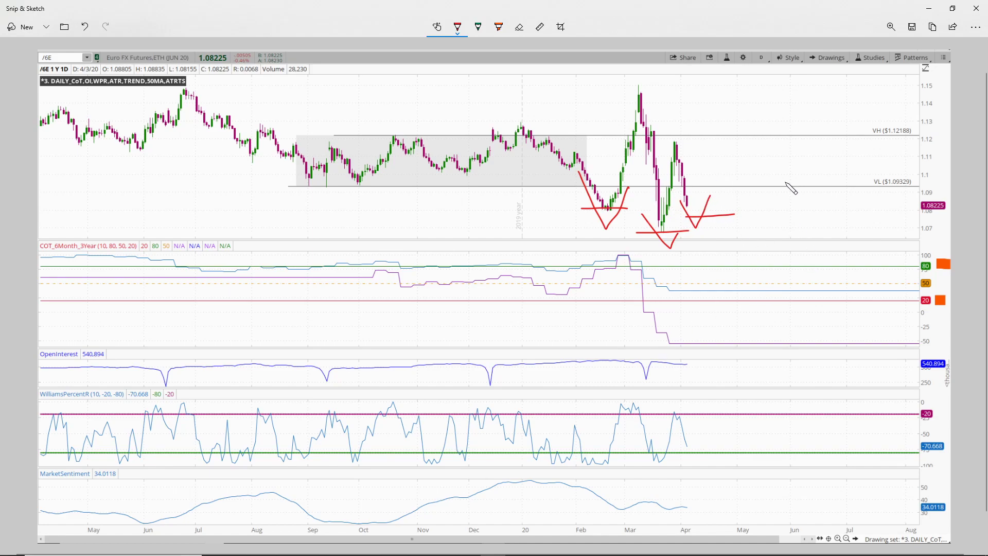
# - Switch to the hourly /6E chart in thinkorswim and draw a horizontal support line near 1.07 across the March lows
pyautogui.click(927, 7)
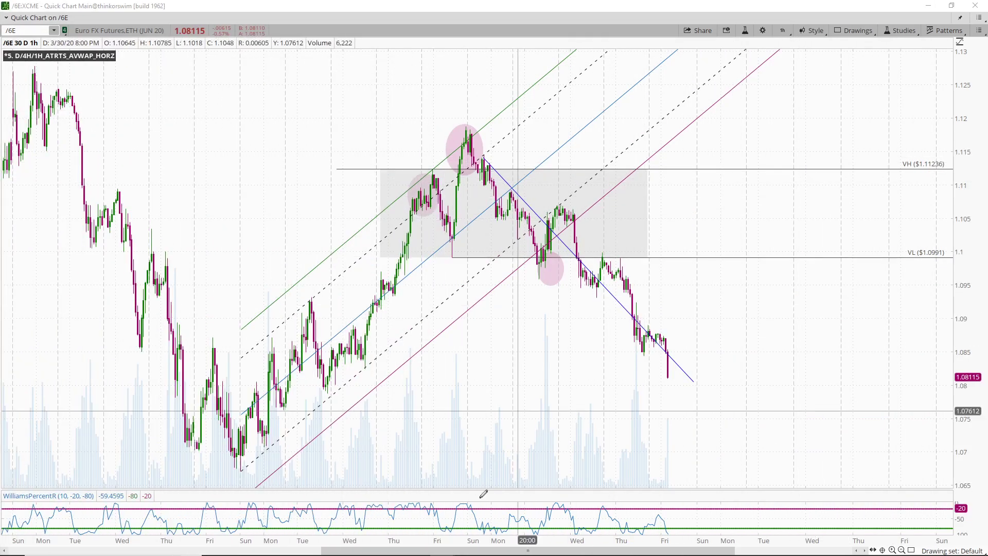
pyautogui.moveTo(437, 538); pyautogui.dragTo(814, 381)
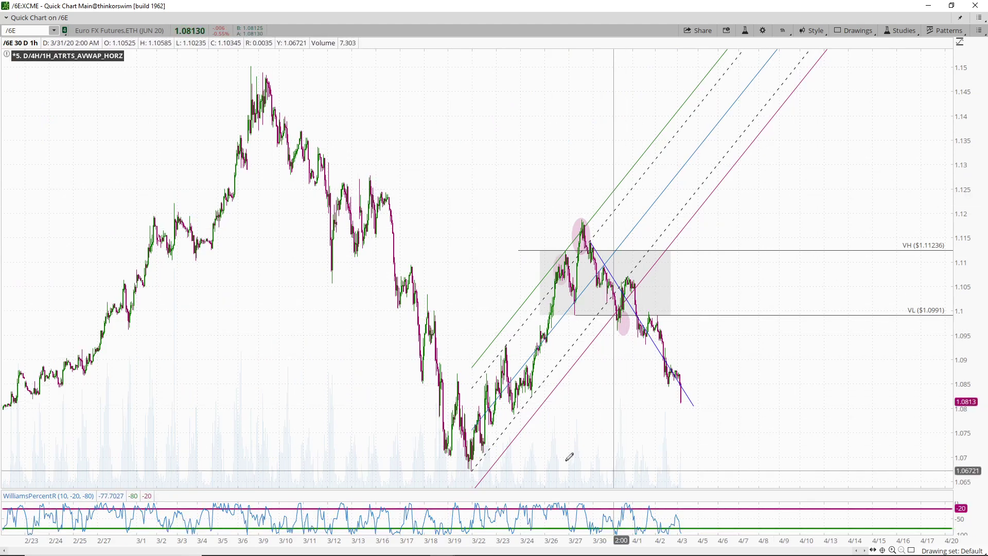
pyautogui.rightClick(322, 440)
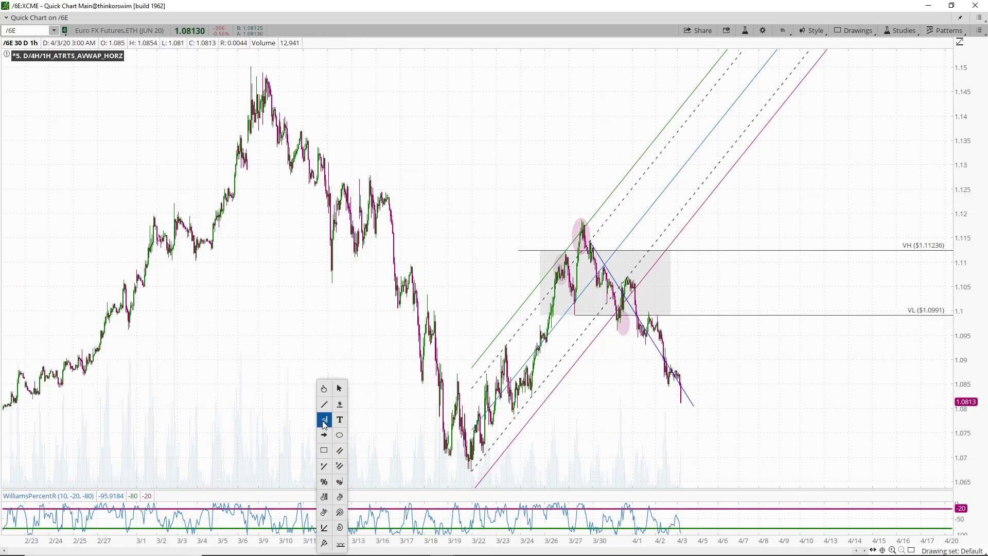
pyautogui.click(335, 412)
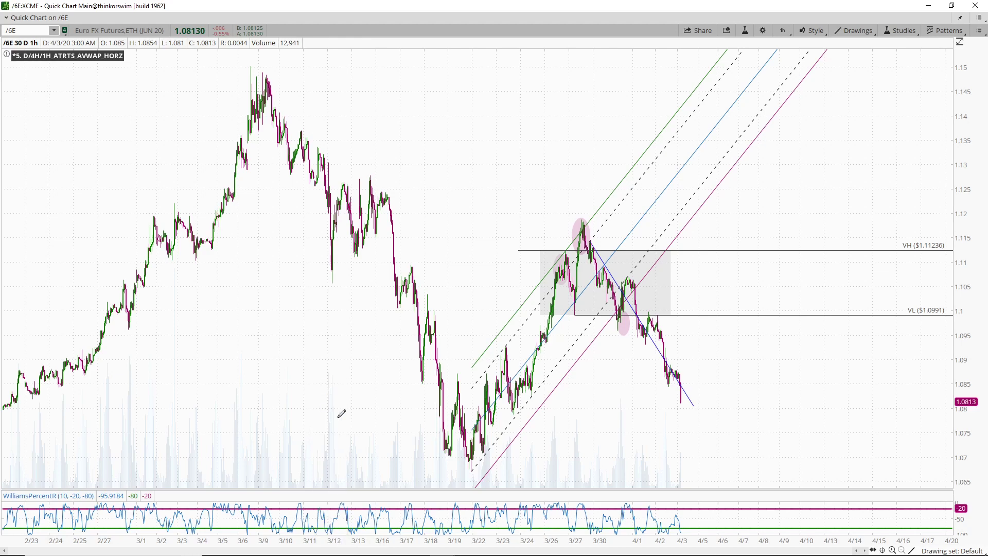
pyautogui.rightClick(399, 451)
pyautogui.click(405, 452)
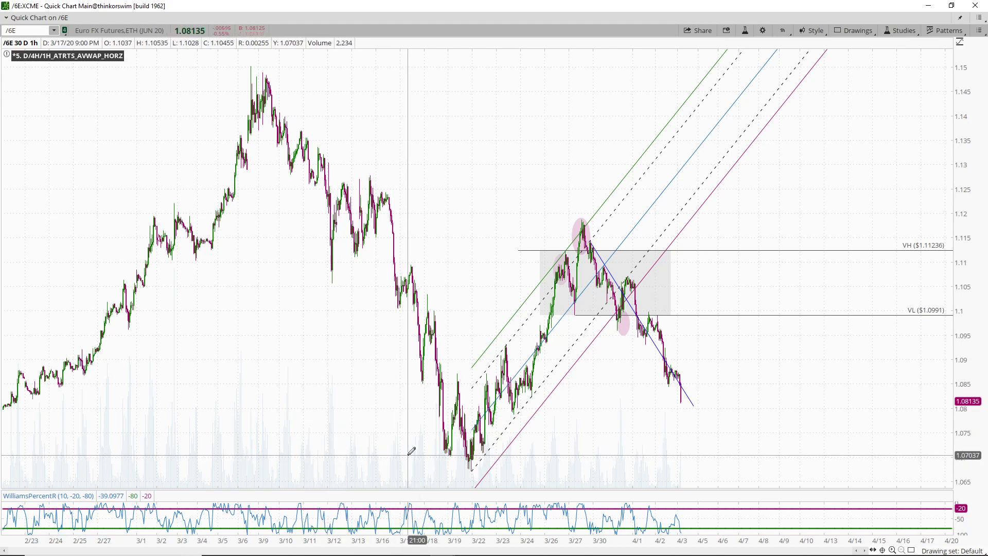
pyautogui.click(568, 457)
# - Place arrows at the three March lows around the 1.07 support line and at the March 23 swing high
pyautogui.rightClick(451, 442)
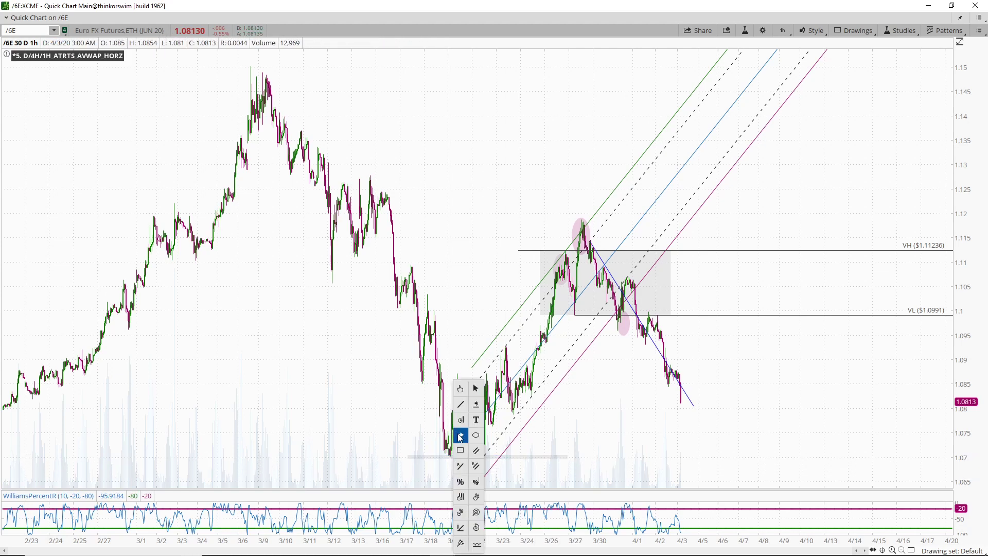
pyautogui.click(461, 437)
pyautogui.click(476, 479)
pyautogui.click(486, 454)
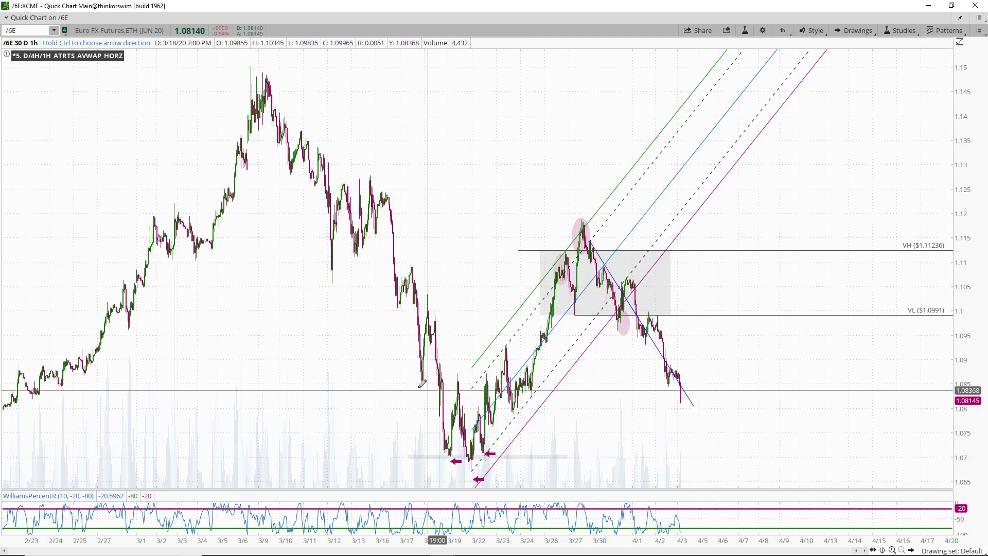
pyautogui.moveTo(370, 394); pyautogui.dragTo(751, 399)
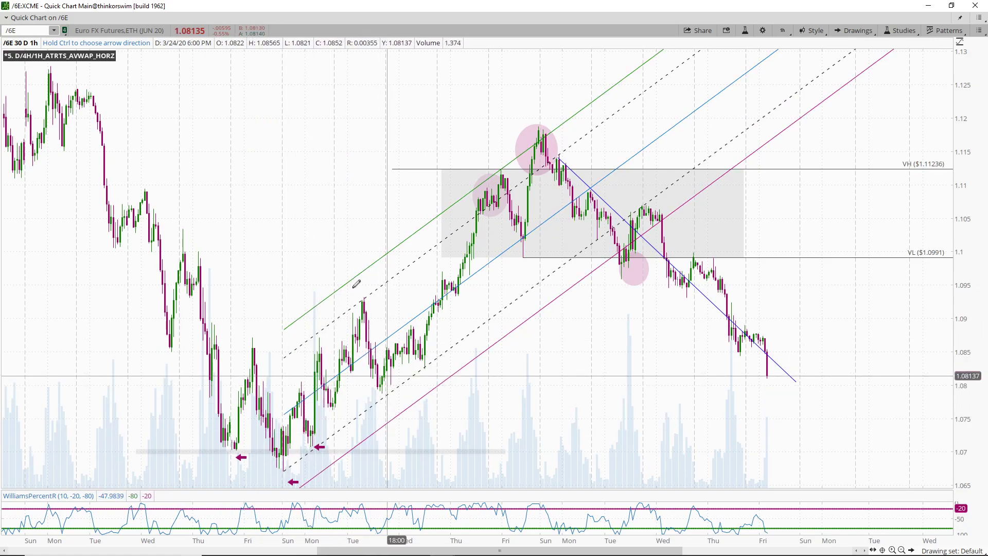
pyautogui.click(337, 314)
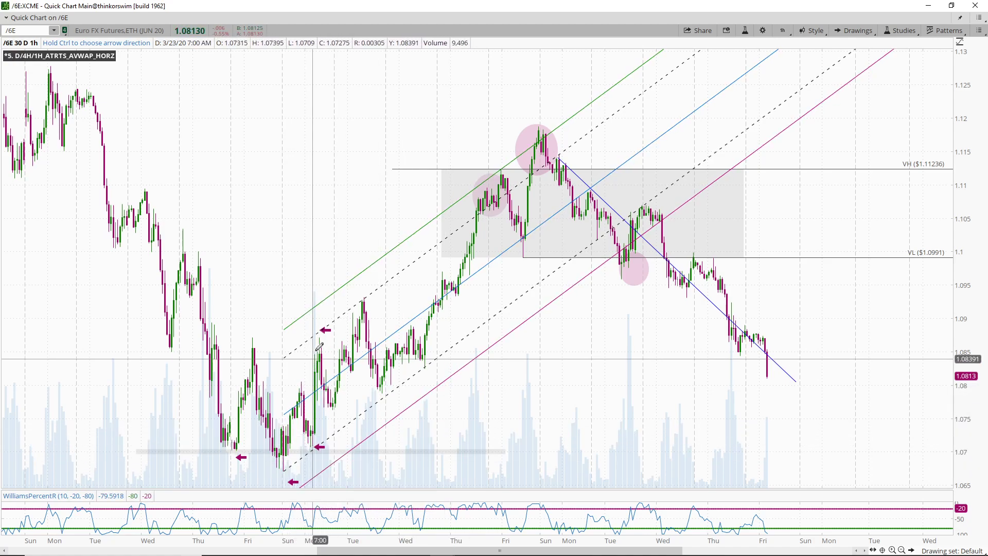
# - Add a price level at the 1.08715 swing high and draw a shaded rectangle from that level down to the March low
pyautogui.rightClick(266, 332)
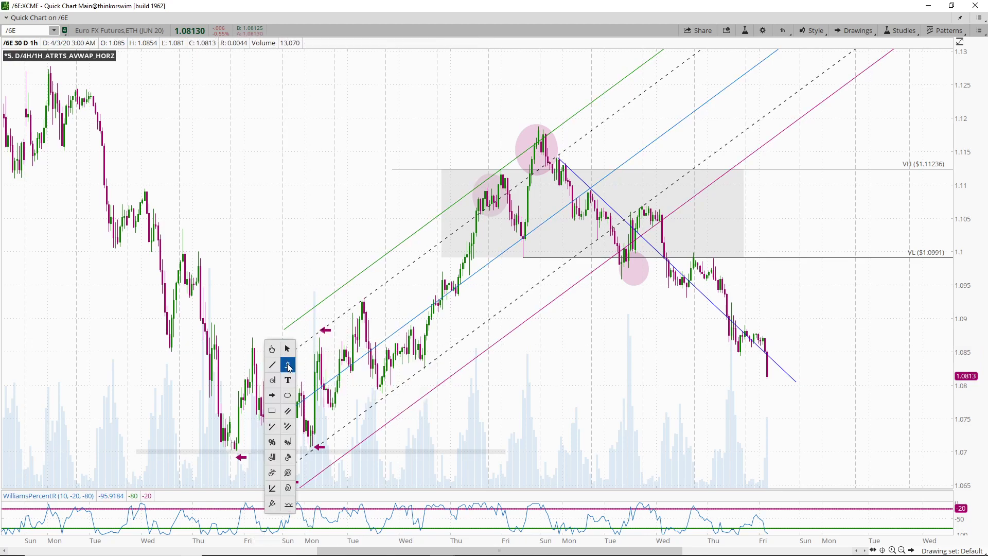
pyautogui.click(253, 337)
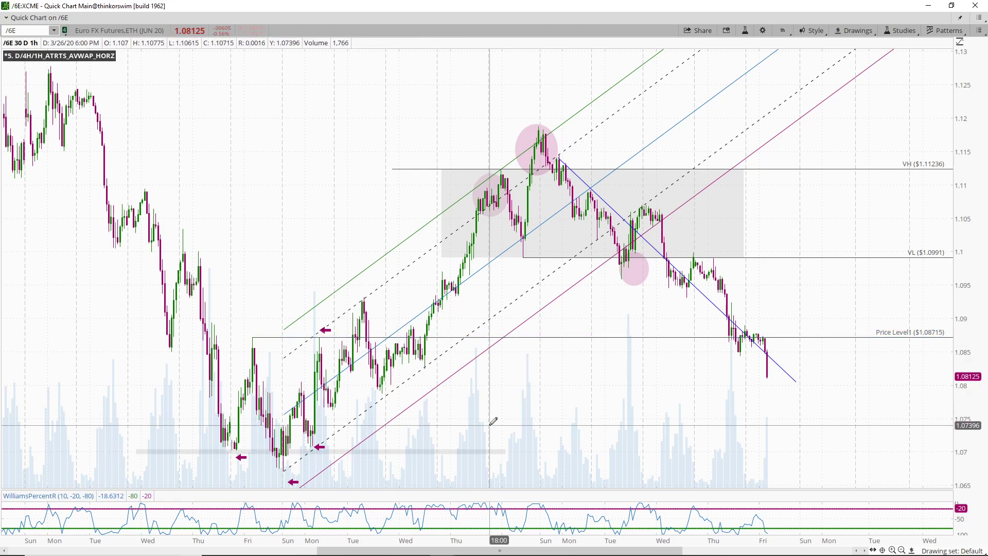
pyautogui.rightClick(572, 381)
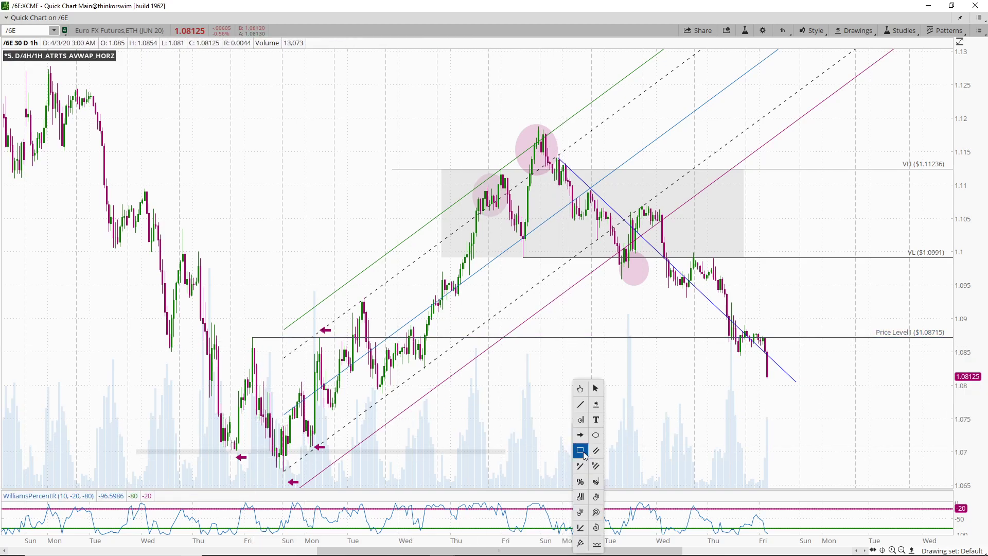
pyautogui.click(578, 427)
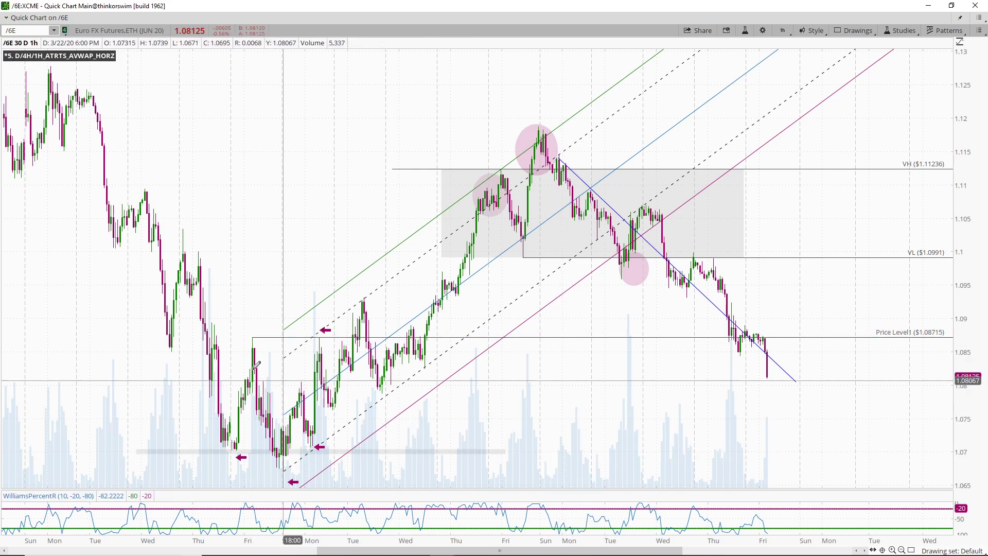
pyautogui.click(145, 337)
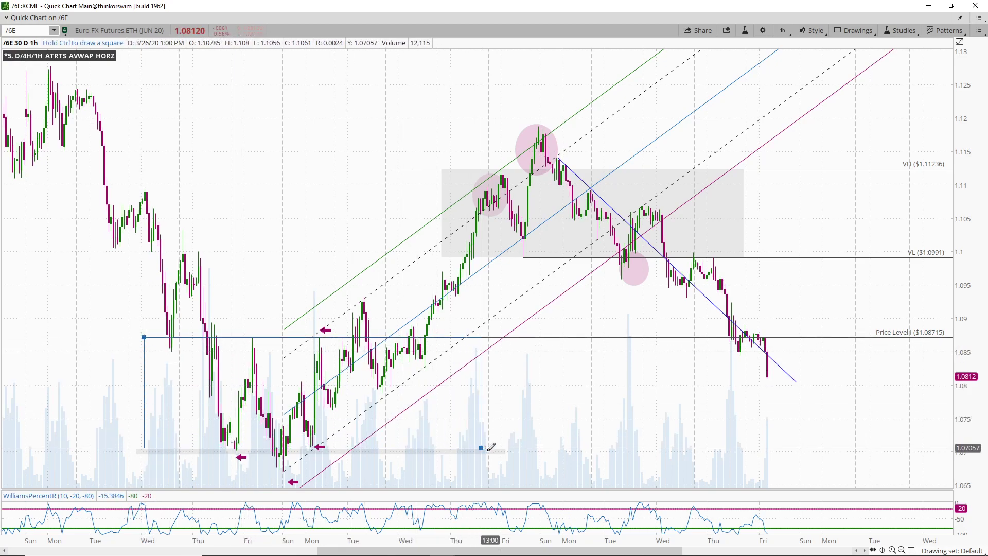
pyautogui.click(502, 470)
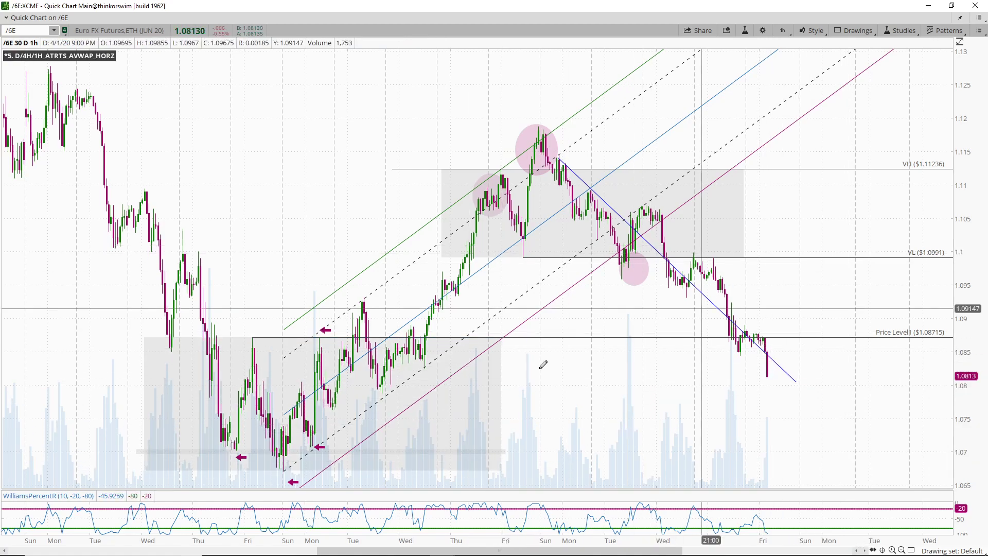
# - Draw a descending parallel channel from the March 9 high through the March 16 high, setting its width at the March 12 low
pyautogui.scroll(-5, 536, 364)
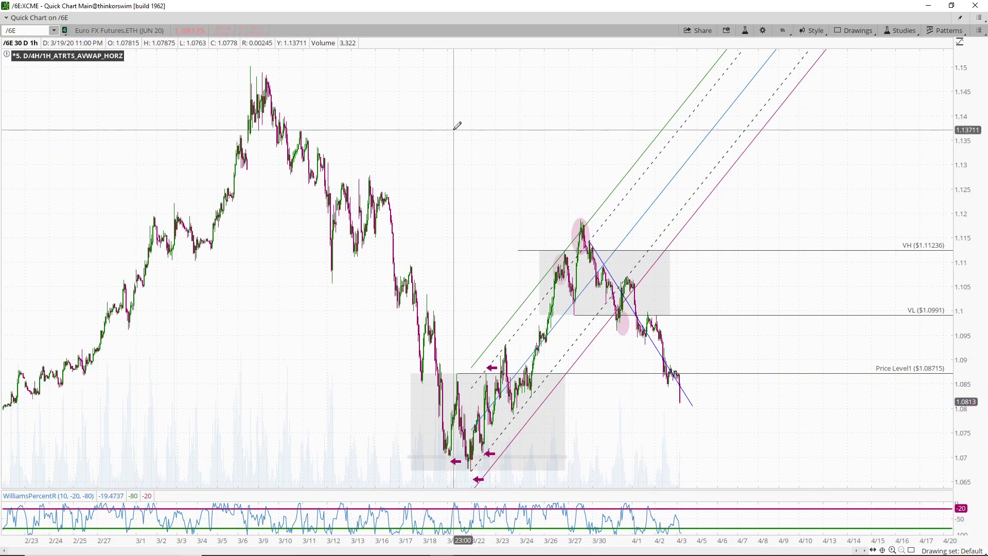
pyautogui.middleClick(426, 132)
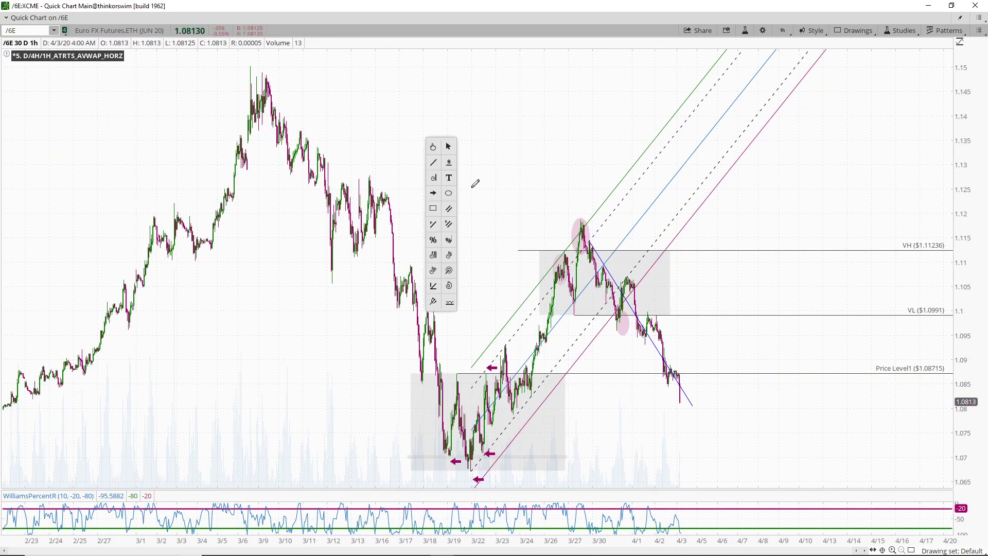
pyautogui.click(449, 210)
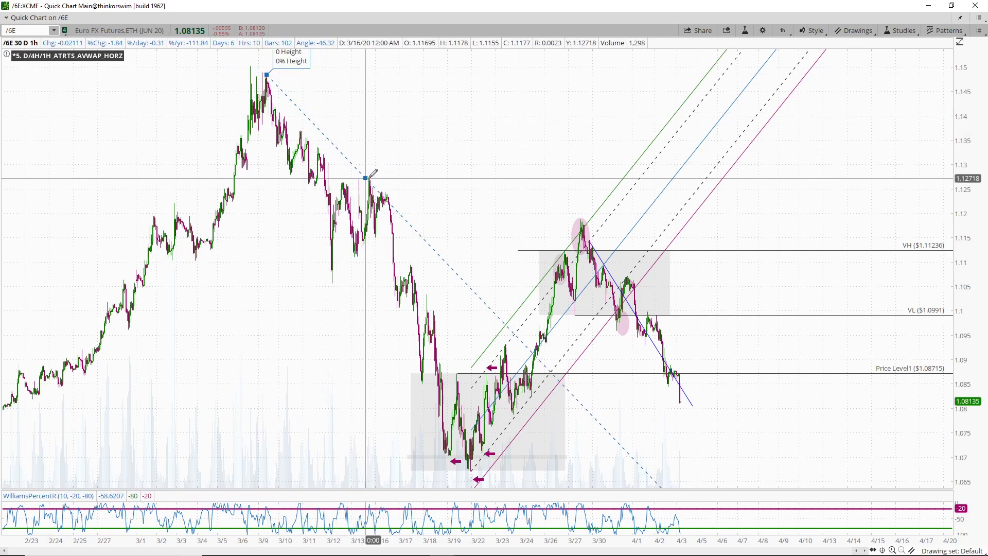
pyautogui.click(370, 178)
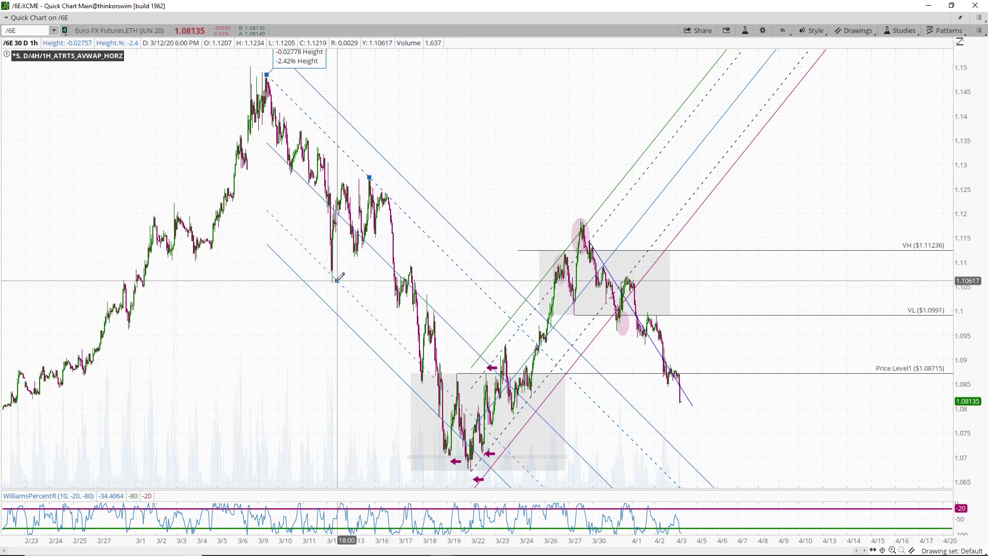
pyautogui.click(333, 282)
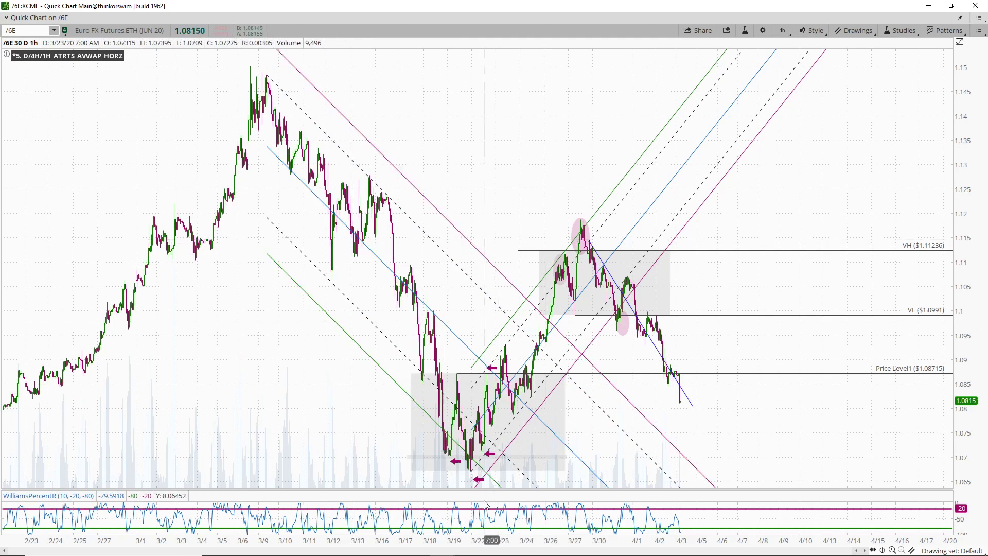
# - Frame both channels on the hourly /6E chart, snip it into Snip & Sketch and highlight the descending channel's upper and lower turning points in orange
pyautogui.moveTo(396, 538); pyautogui.dragTo(361, 537)
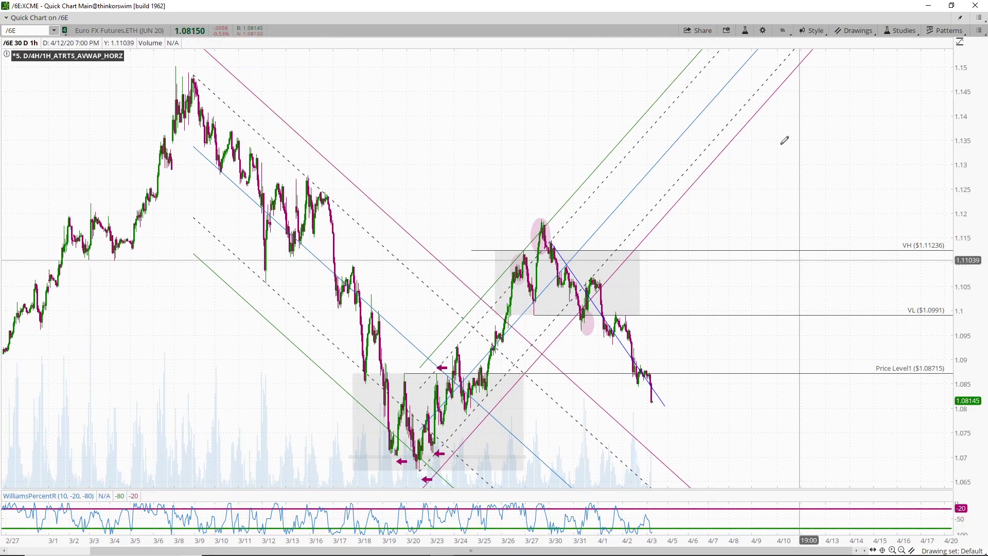
pyautogui.moveTo(674, 540); pyautogui.dragTo(543, 555)
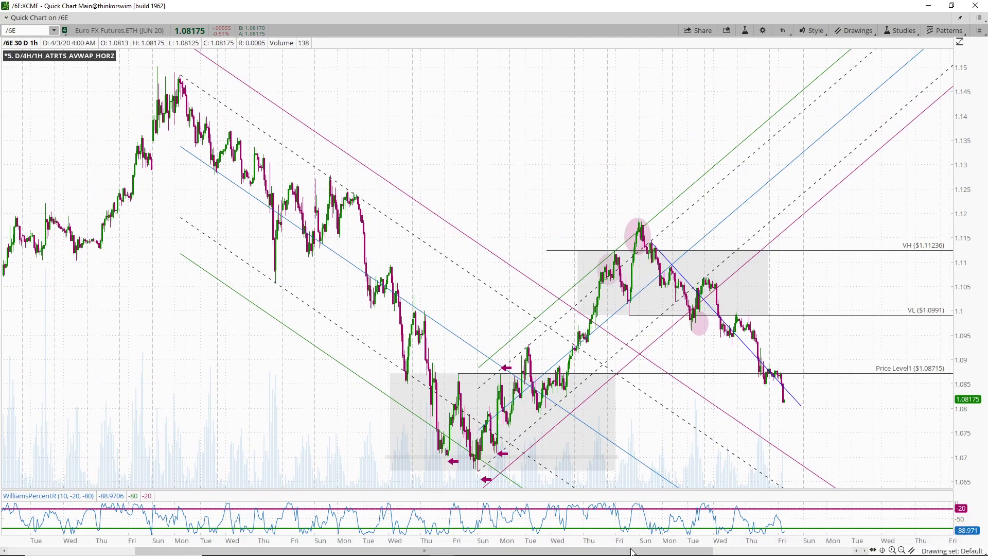
pyautogui.scroll(5, 594, 538)
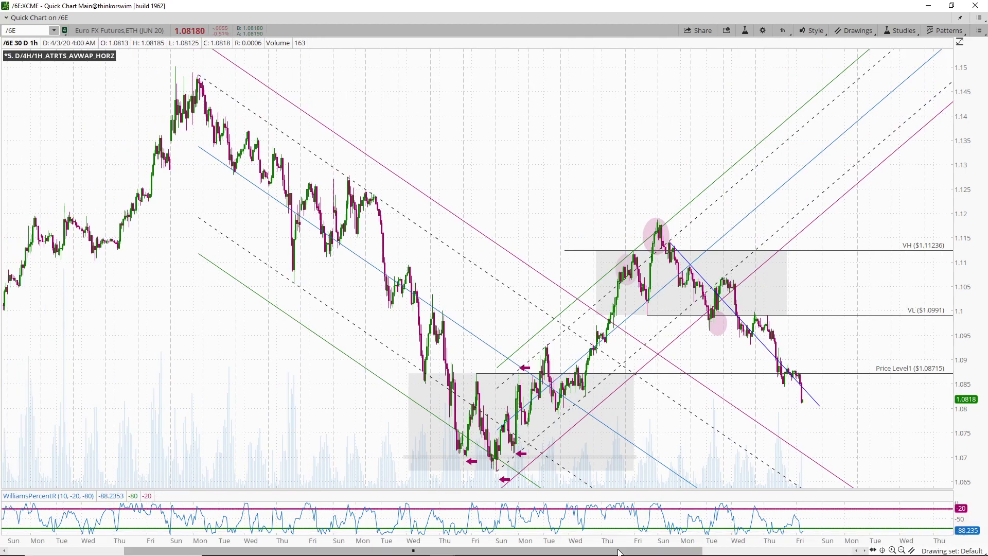
pyautogui.moveTo(594, 538); pyautogui.dragTo(521, 538)
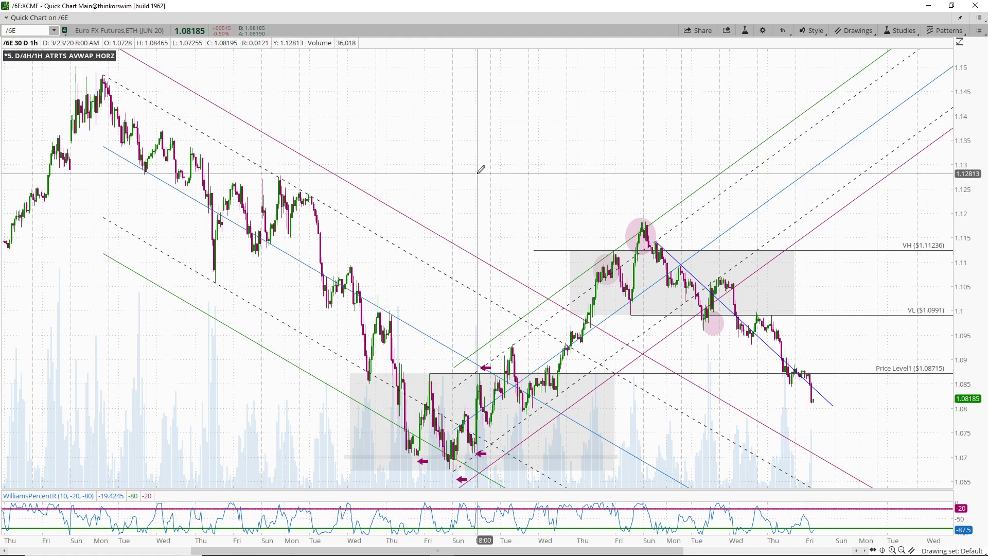
pyautogui.moveTo(446, 542); pyautogui.dragTo(385, 543)
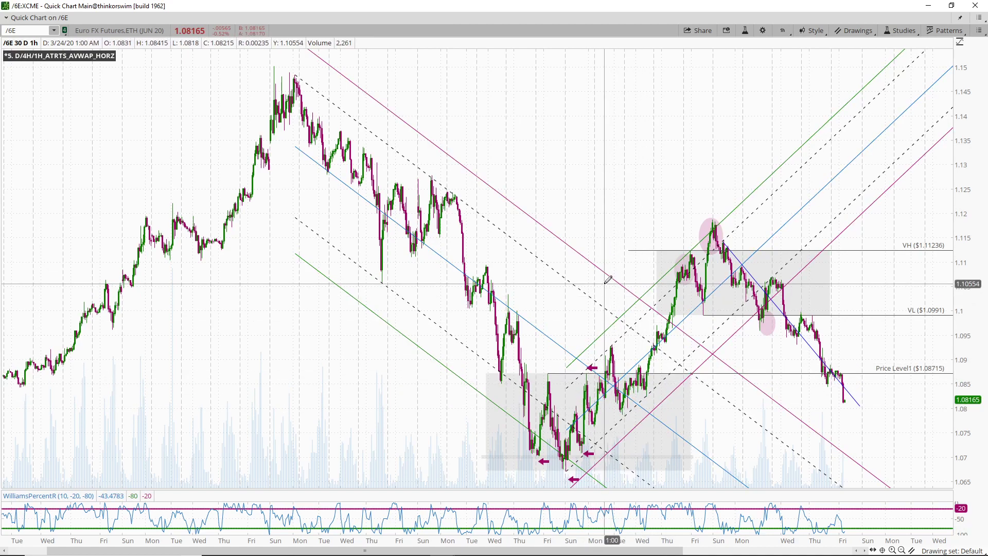
pyautogui.moveTo(460, 542); pyautogui.dragTo(489, 541)
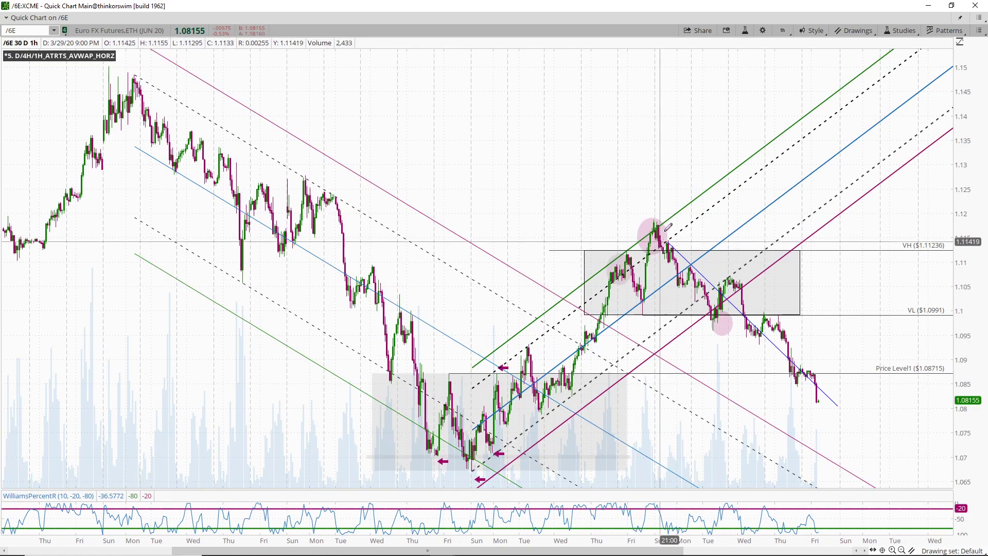
pyautogui.click(495, 548)
pyautogui.click(26, 31)
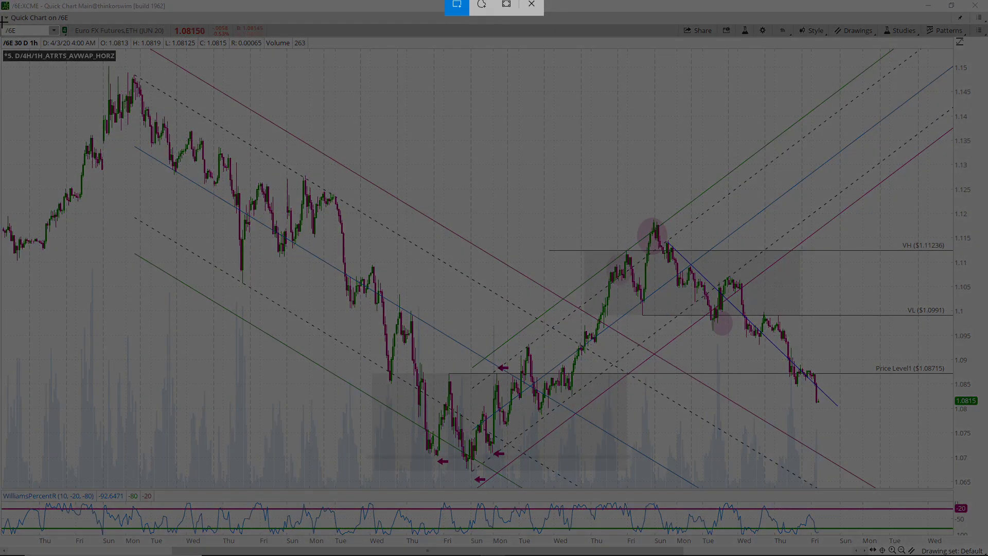
pyautogui.moveTo(3, 21); pyautogui.dragTo(987, 555)
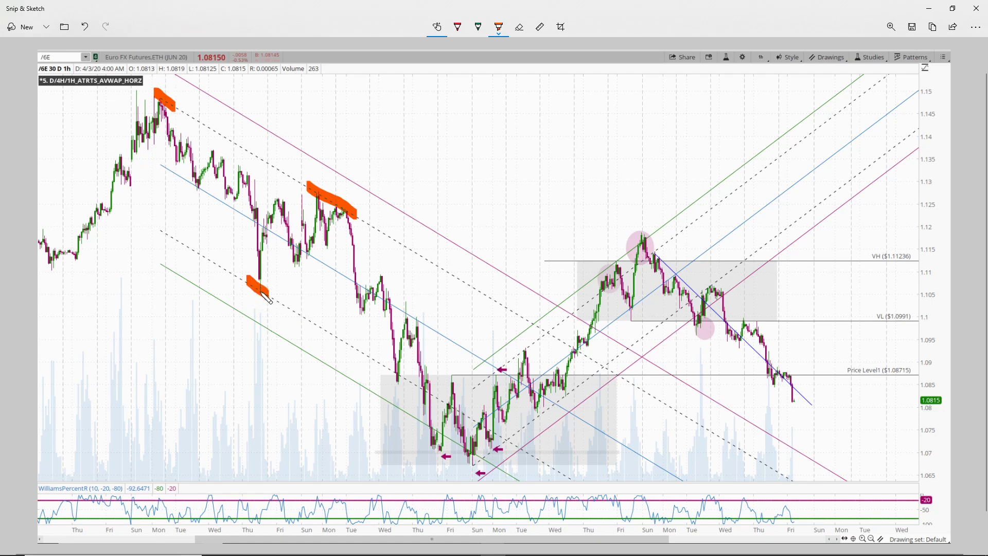
# - Highlight price along the descending channel's midline in blue and the touches of its lower lines near the bottom in green
pyautogui.click(498, 26)
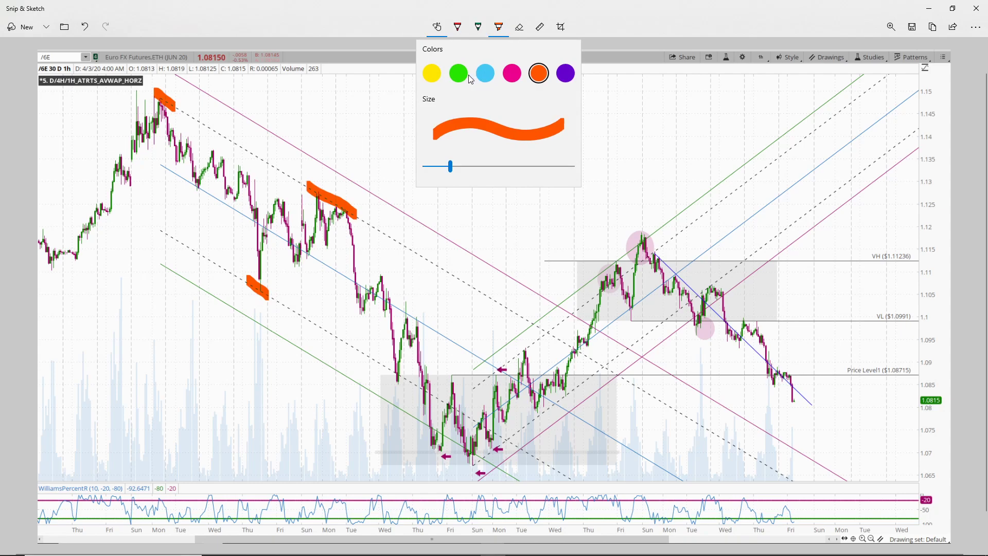
pyautogui.click(456, 77)
pyautogui.click(497, 30)
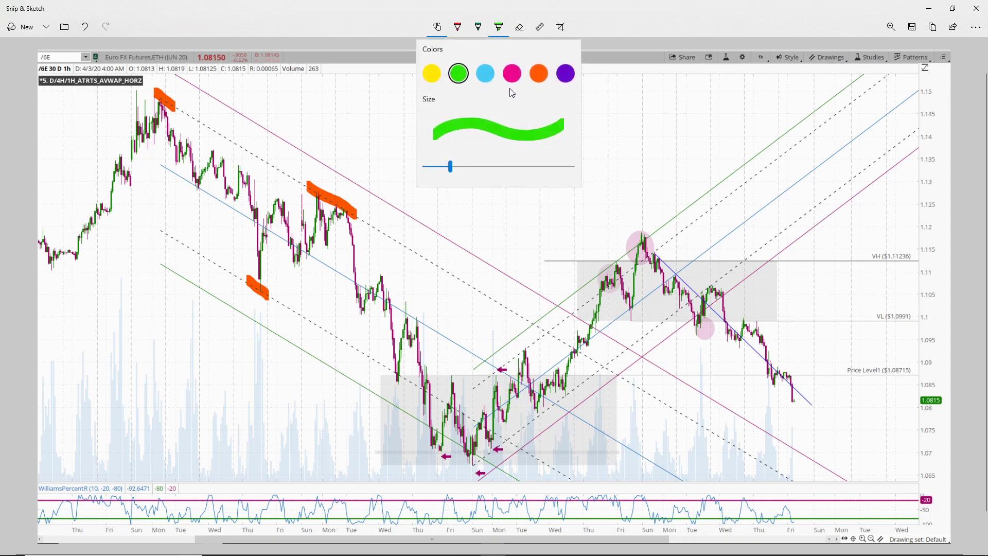
pyautogui.click(486, 74)
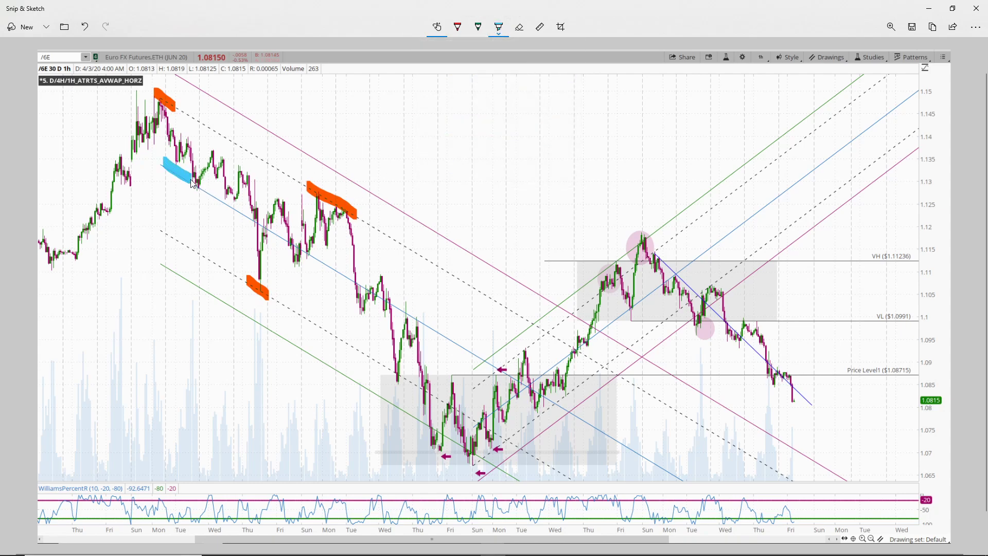
pyautogui.moveTo(264, 232); pyautogui.dragTo(289, 247)
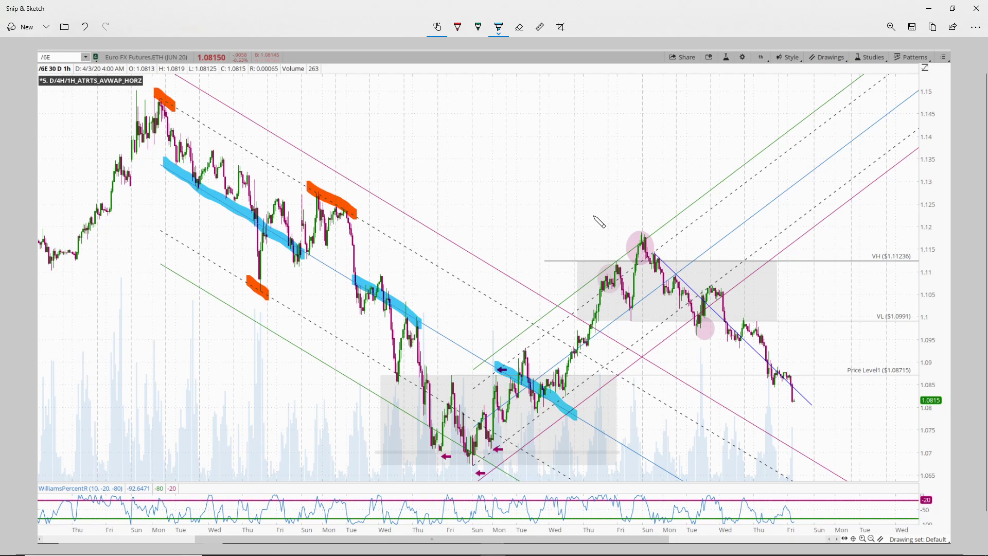
pyautogui.click(497, 30)
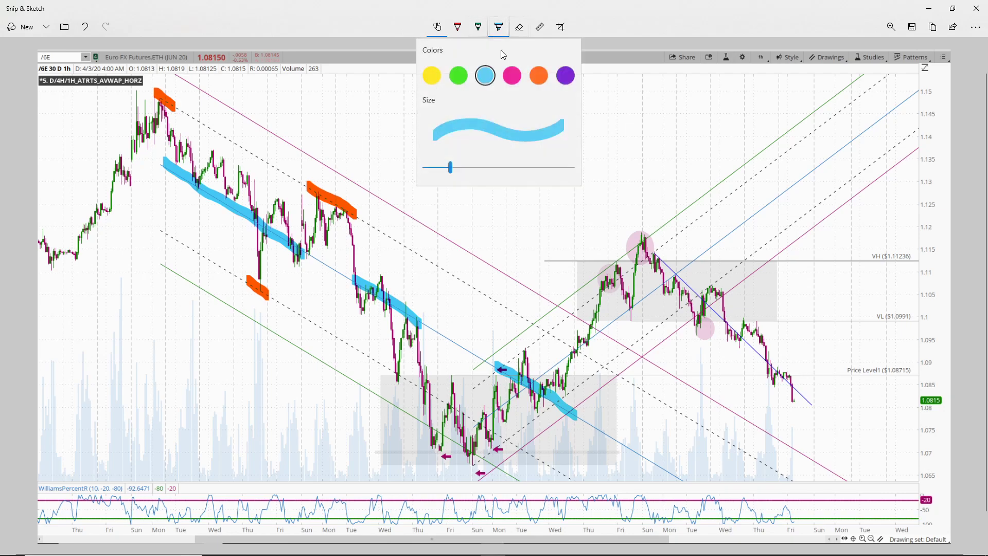
pyautogui.click(459, 74)
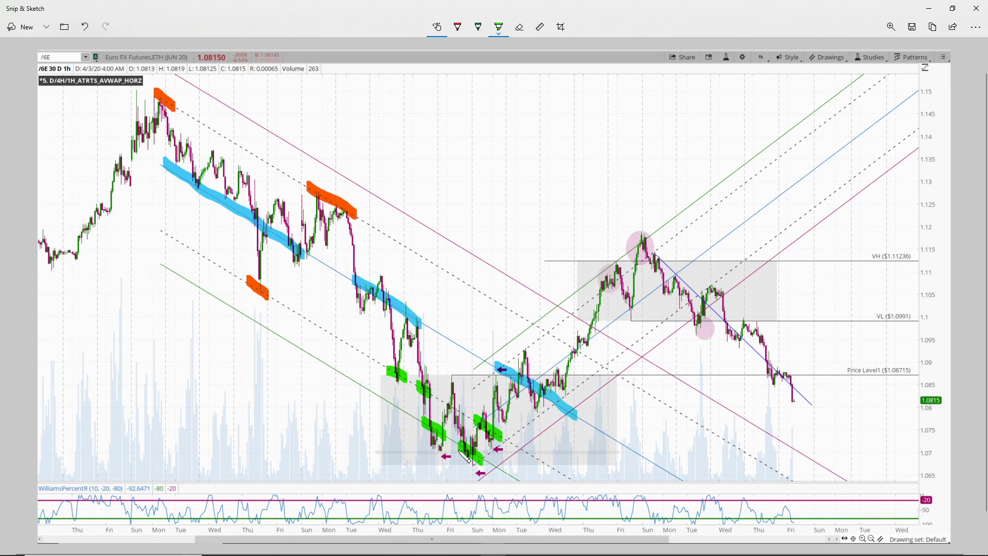
# - Trace the W-shaped swings inside the lower grey box with the red pen and underline each swing low
pyautogui.click(458, 26)
pyautogui.moveTo(420, 451)
pyautogui.mouseDown()
pyautogui.moveTo(484, 462)
pyautogui.moveTo(514, 445)
pyautogui.mouseUp()
pyautogui.moveTo(414, 318); pyautogui.dragTo(424, 358)
pyautogui.moveTo(437, 441)
pyautogui.mouseDown()
pyautogui.moveTo(454, 388)
pyautogui.moveTo(470, 457)
pyautogui.mouseUp()
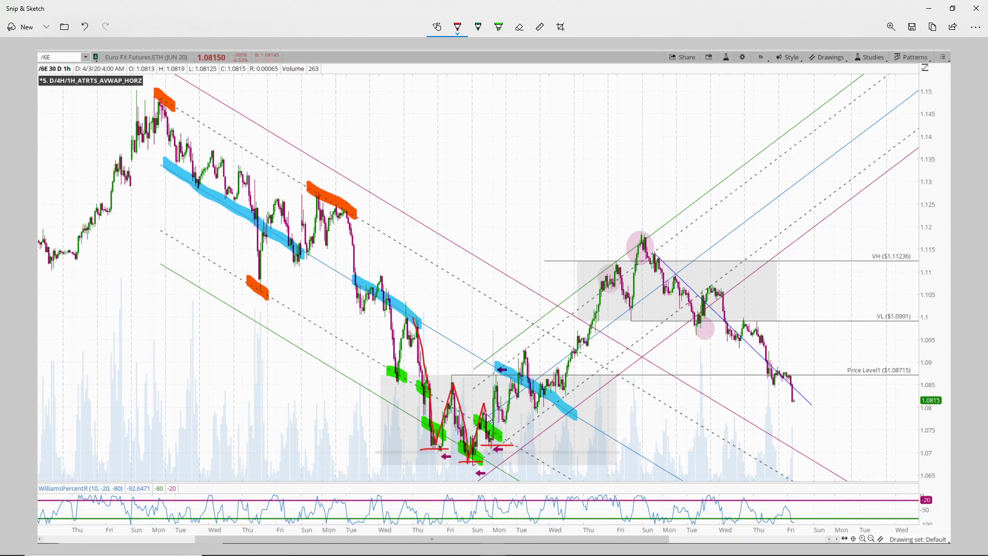
pyautogui.moveTo(498, 381)
pyautogui.mouseDown()
pyautogui.moveTo(500, 414)
pyautogui.moveTo(516, 414)
pyautogui.mouseUp()
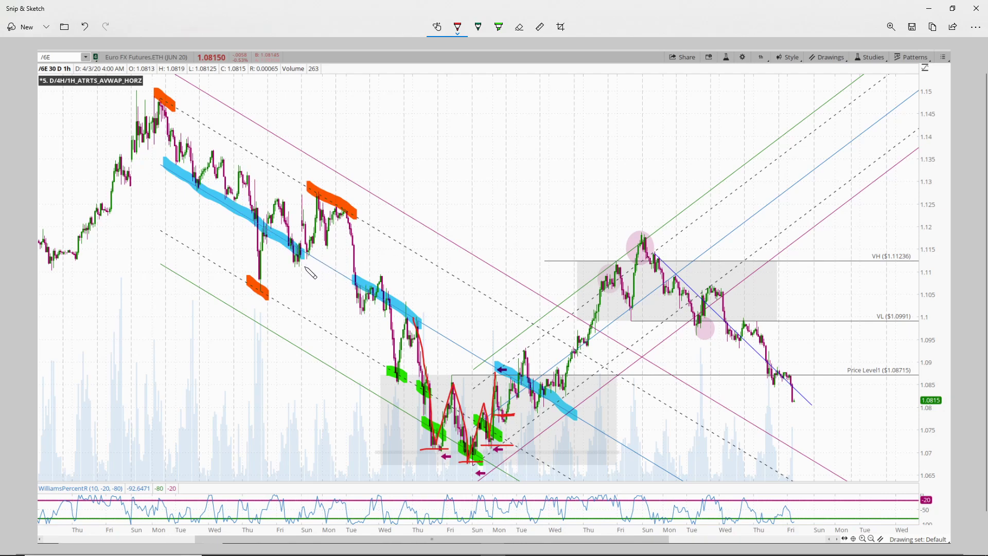
# - Circle the upper-channel consolidation and its two highs in red, and draw rising lines from the two swing lows beneath it
pyautogui.moveTo(298, 269); pyautogui.dragTo(418, 232)
pyautogui.moveTo(233, 120)
pyautogui.mouseDown()
pyautogui.moveTo(183, 136)
pyautogui.moveTo(234, 223)
pyautogui.moveTo(336, 247)
pyautogui.moveTo(233, 124)
pyautogui.moveTo(161, 105)
pyautogui.mouseUp()
pyautogui.moveTo(335, 196)
pyautogui.mouseDown()
pyautogui.moveTo(333, 219)
pyautogui.moveTo(340, 195)
pyautogui.mouseUp()
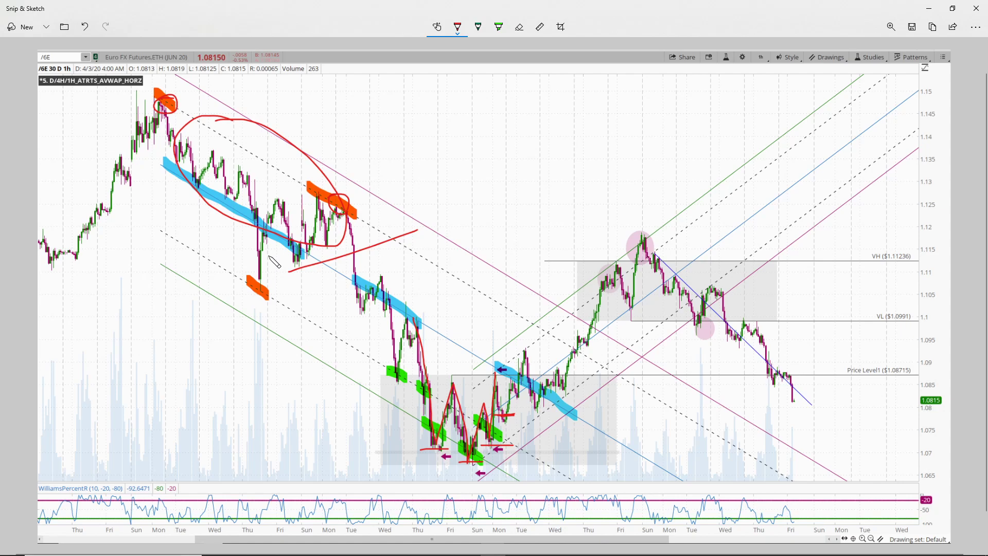
pyautogui.moveTo(261, 290); pyautogui.dragTo(419, 233)
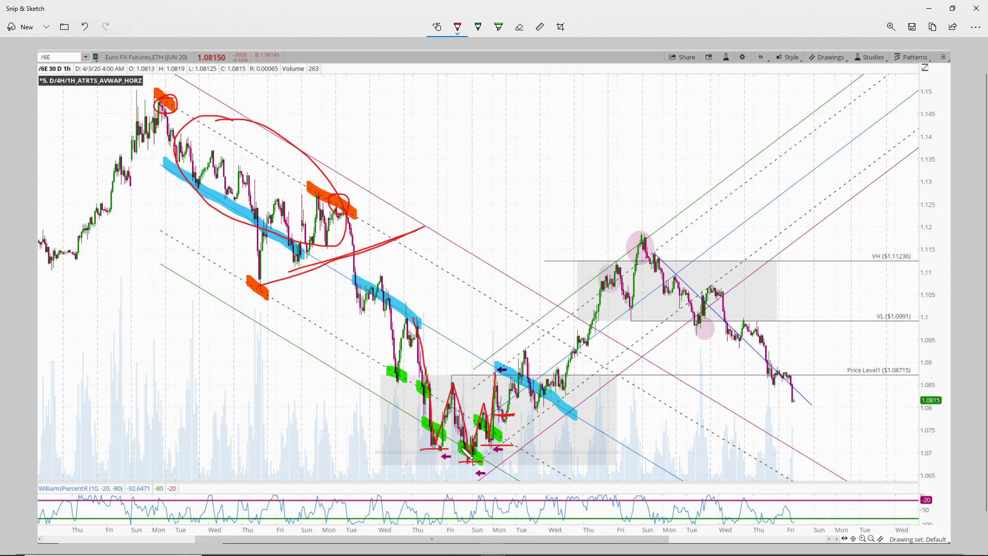
# - Circle the lows in the lower channel, trace the midline pullback and outline the grey box below 1.08715 in red
pyautogui.moveTo(406, 367)
pyautogui.mouseDown()
pyautogui.moveTo(412, 445)
pyautogui.moveTo(500, 469)
pyautogui.moveTo(425, 371)
pyautogui.moveTo(378, 367)
pyautogui.mouseUp()
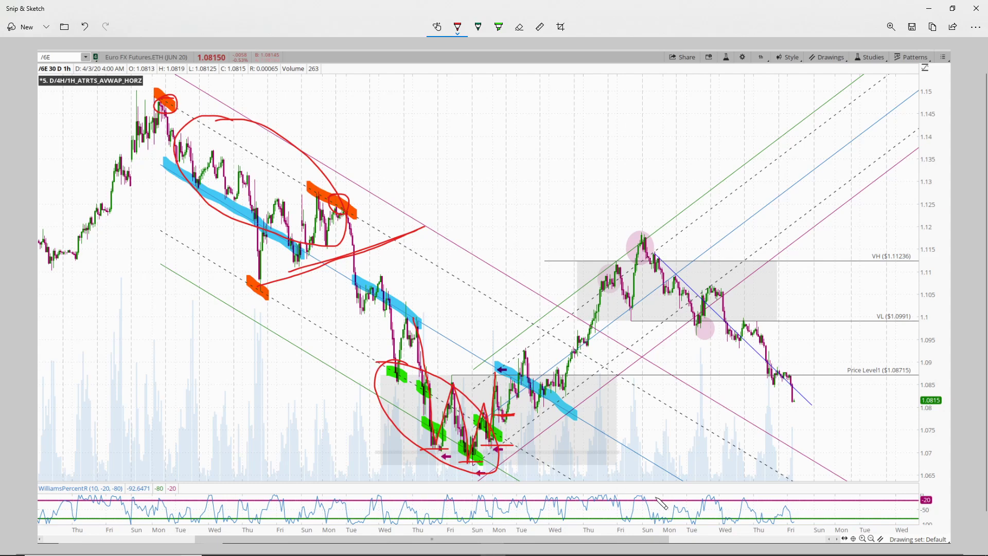
pyautogui.moveTo(494, 362); pyautogui.dragTo(547, 398)
pyautogui.moveTo(392, 380)
pyautogui.mouseDown()
pyautogui.moveTo(484, 375)
pyautogui.moveTo(373, 378)
pyautogui.moveTo(384, 442)
pyautogui.moveTo(518, 466)
pyautogui.mouseUp()
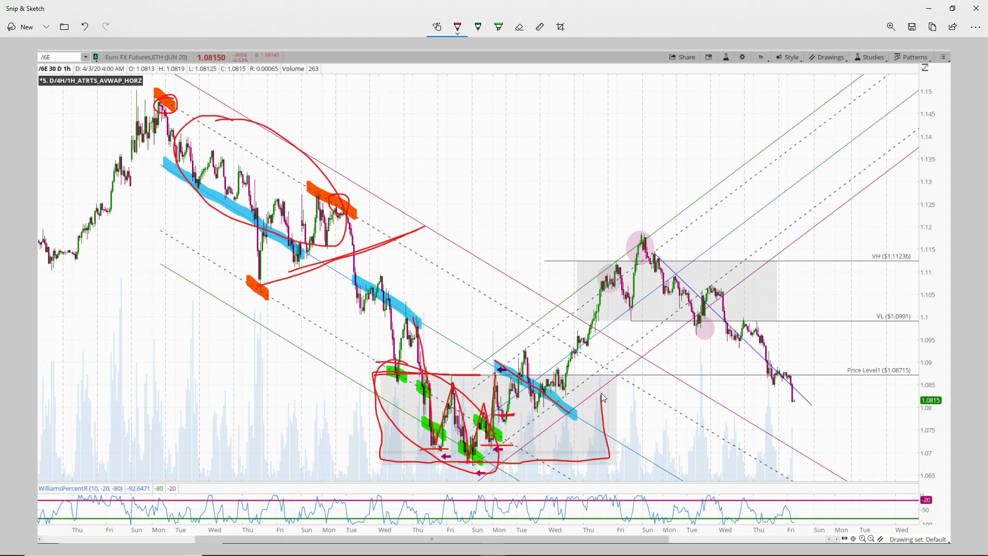
pyautogui.moveTo(606, 382); pyautogui.dragTo(447, 376)
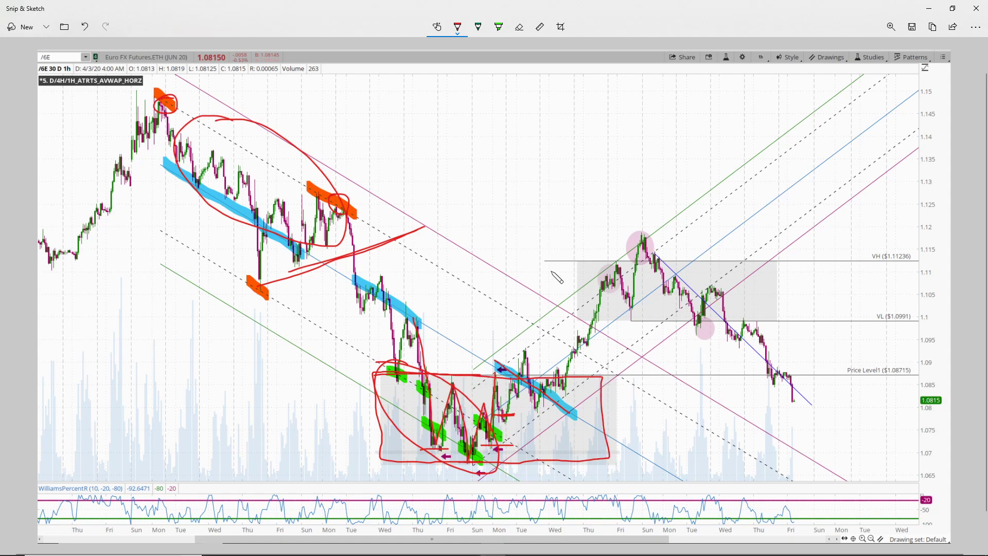
# - Erase the markup from the lower grey box and the nearby midline, and highlight the 1.08715 level in orange
pyautogui.click(519, 27)
pyautogui.moveTo(540, 404)
pyautogui.mouseDown()
pyautogui.moveTo(499, 428)
pyautogui.moveTo(440, 417)
pyautogui.moveTo(484, 444)
pyautogui.moveTo(463, 463)
pyautogui.moveTo(471, 458)
pyautogui.moveTo(389, 379)
pyautogui.moveTo(415, 315)
pyautogui.mouseUp()
pyautogui.click(499, 27)
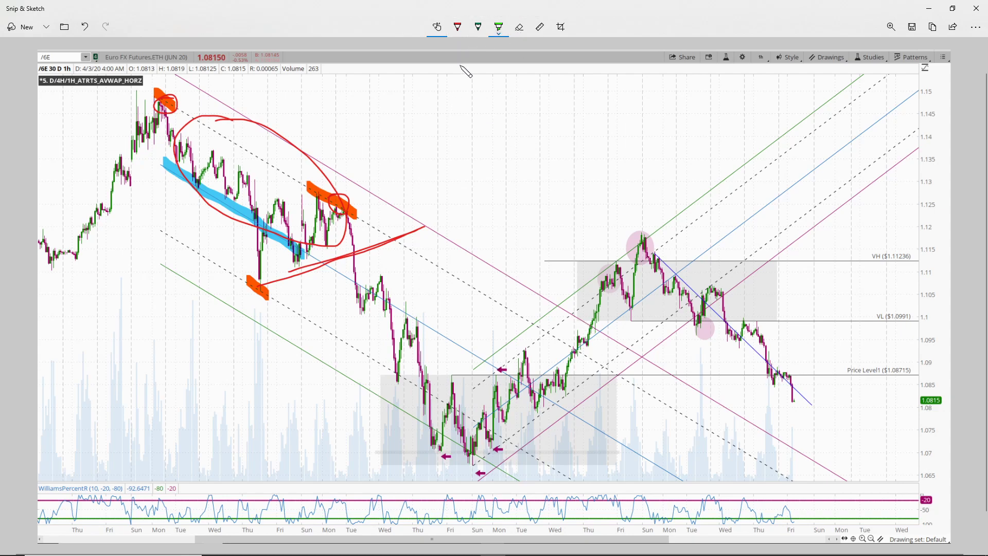
pyautogui.click(498, 27)
pyautogui.click(540, 73)
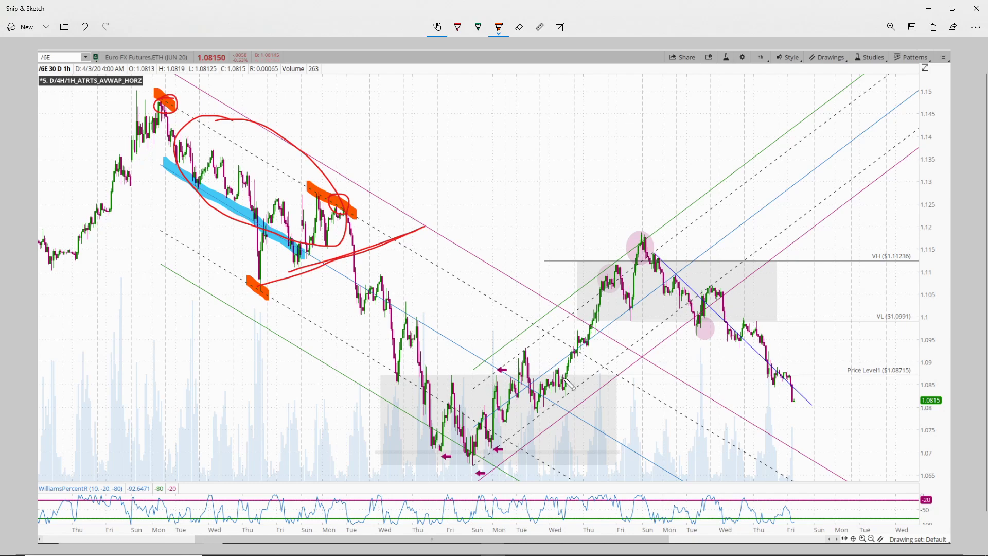
pyautogui.moveTo(450, 377); pyautogui.dragTo(594, 376)
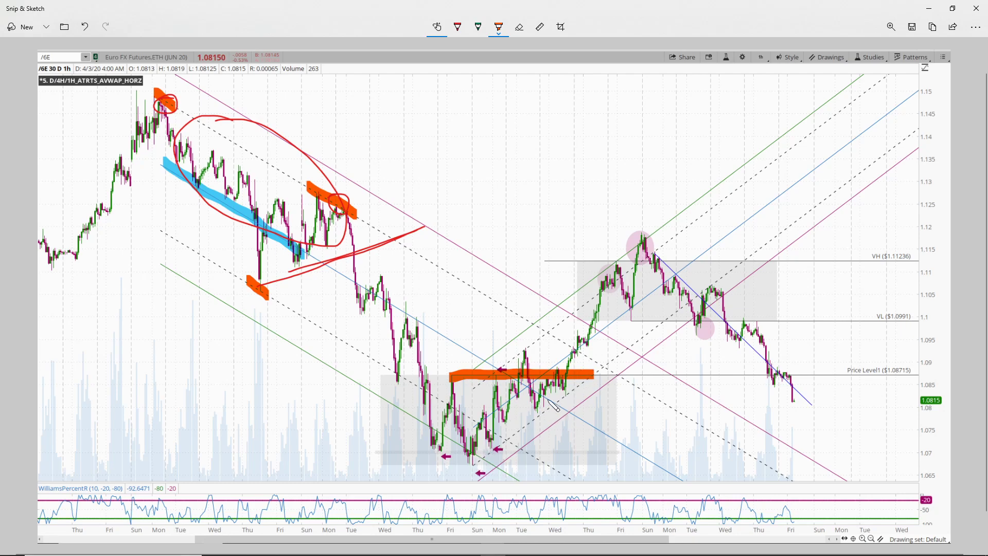
# - Highlight the sequence of rising swing lows beneath the 1.08715 level in orange
pyautogui.moveTo(502, 424); pyautogui.dragTo(507, 422)
pyautogui.moveTo(472, 464)
pyautogui.mouseDown()
pyautogui.moveTo(484, 463)
pyautogui.moveTo(521, 420)
pyautogui.mouseUp()
pyautogui.moveTo(527, 406); pyautogui.dragTo(559, 409)
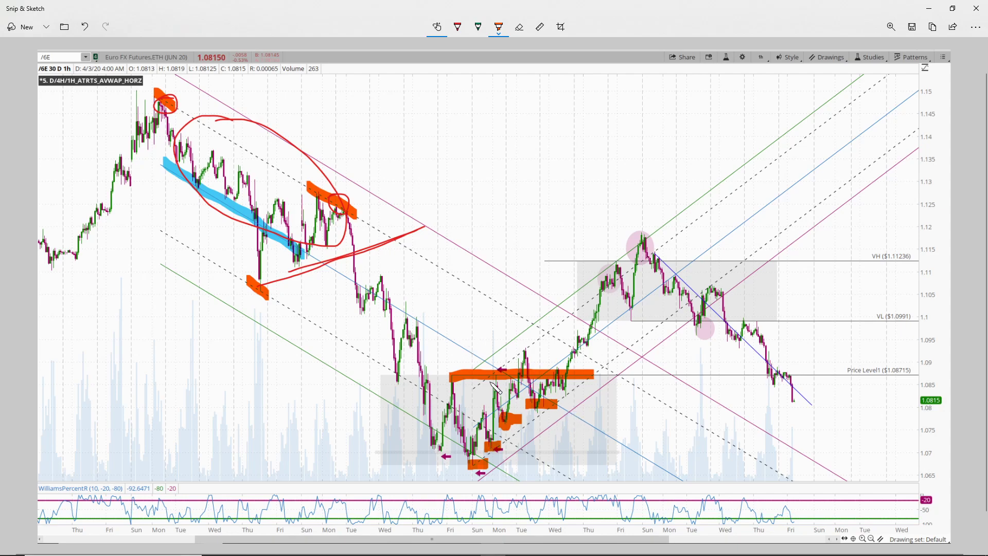
pyautogui.click(568, 434)
# - Draw a red horizontal line through the middle of the grey box, circle the low beneath it, add short tick marks and dismiss Snip & Sketch
pyautogui.click(457, 27)
pyautogui.moveTo(338, 415); pyautogui.dragTo(677, 415)
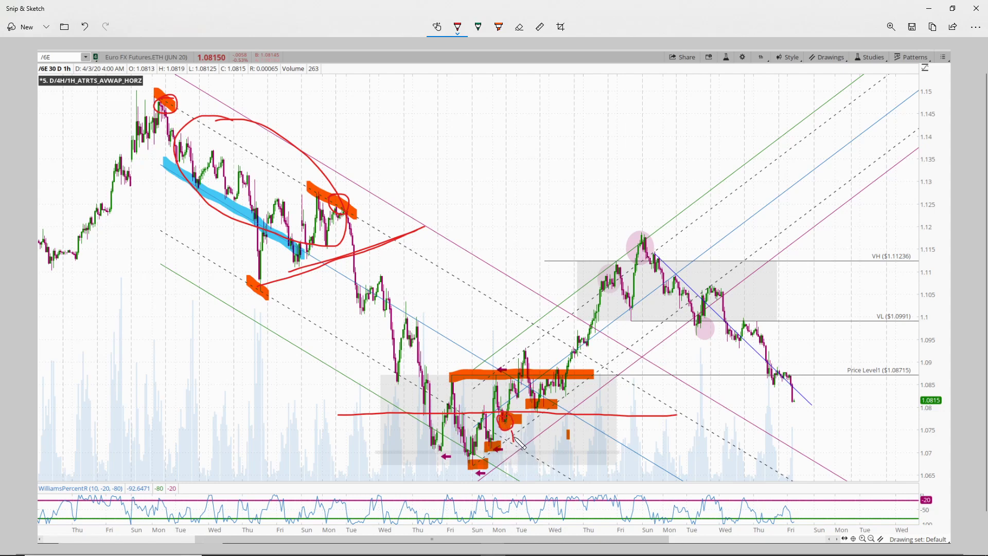
pyautogui.moveTo(519, 431); pyautogui.dragTo(519, 441)
pyautogui.moveTo(524, 429); pyautogui.dragTo(524, 439)
pyautogui.click(936, 11)
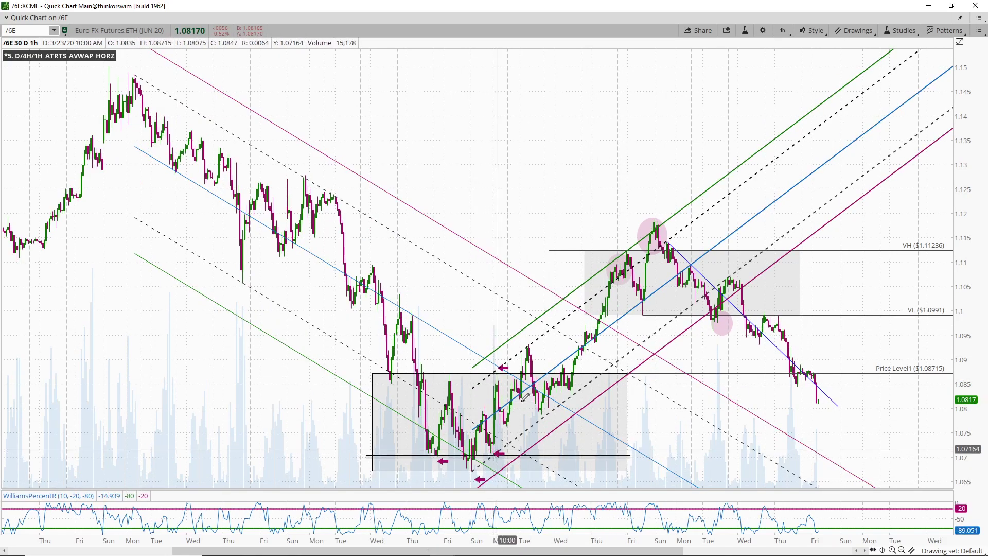
# - Try a narrow shaded rectangle over the Sunday-to-Monday bottom inside the grey box in thinkorswim, and remove it
pyautogui.moveTo(534, 542); pyautogui.dragTo(504, 541)
pyautogui.rightClick(190, 260)
pyautogui.click(199, 313)
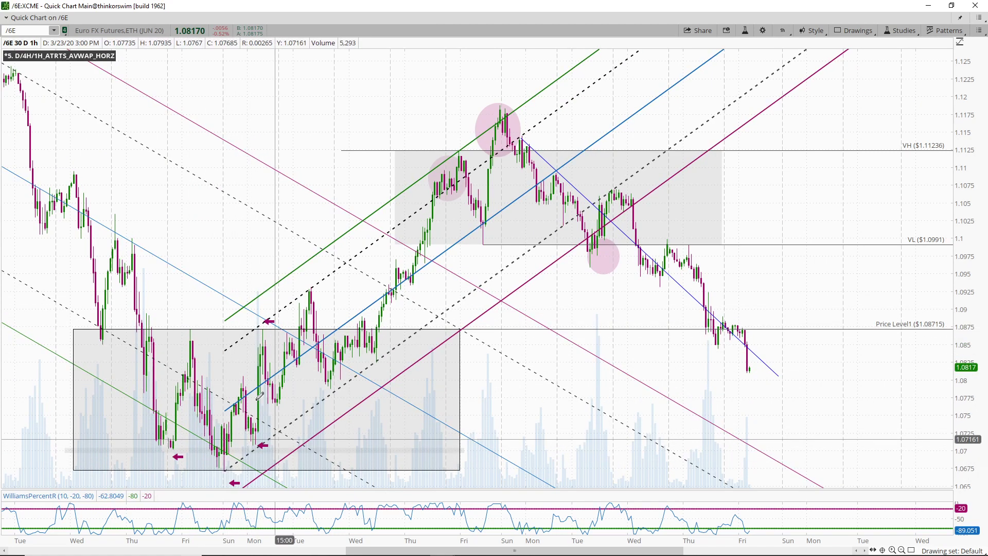
pyautogui.click(218, 297)
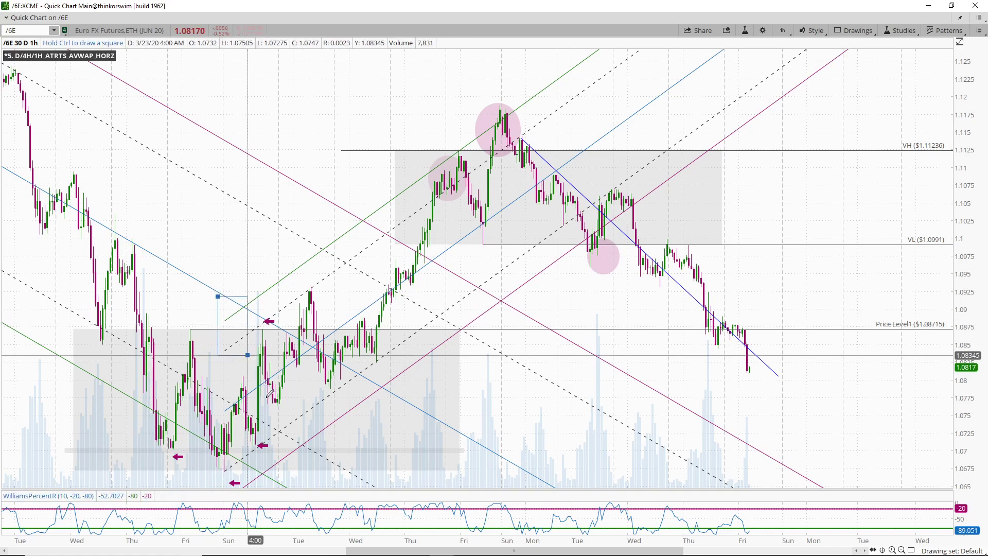
pyautogui.click(278, 484)
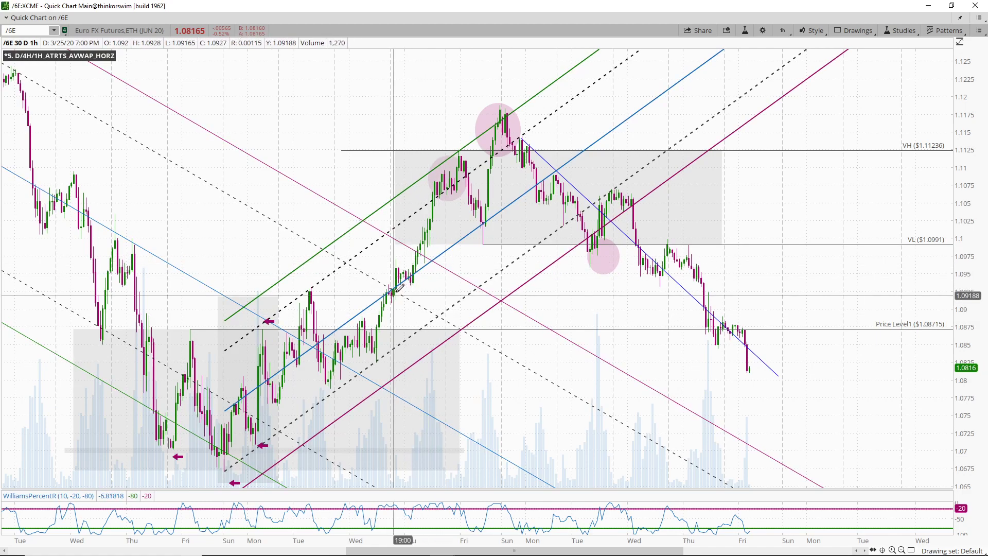
pyautogui.click(252, 299)
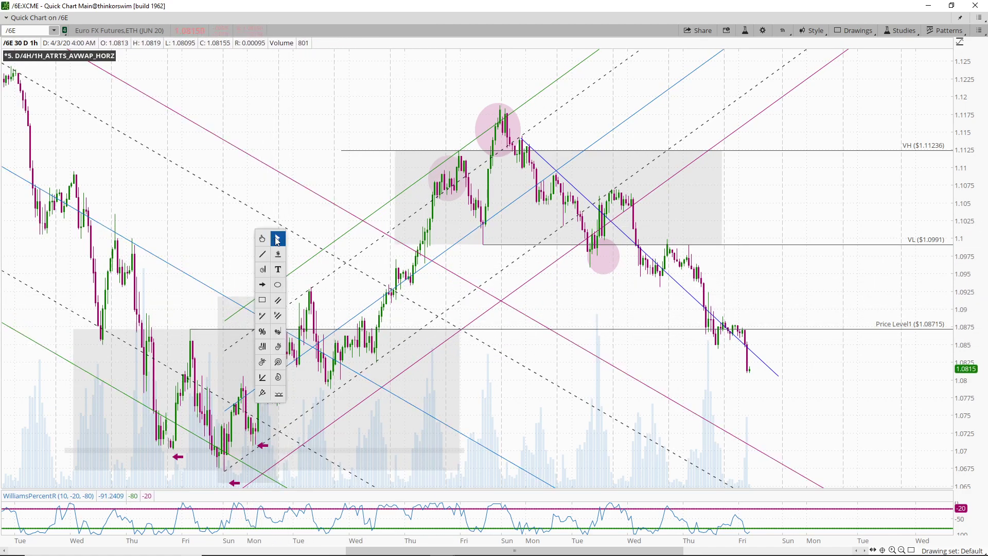
pyautogui.click(307, 279)
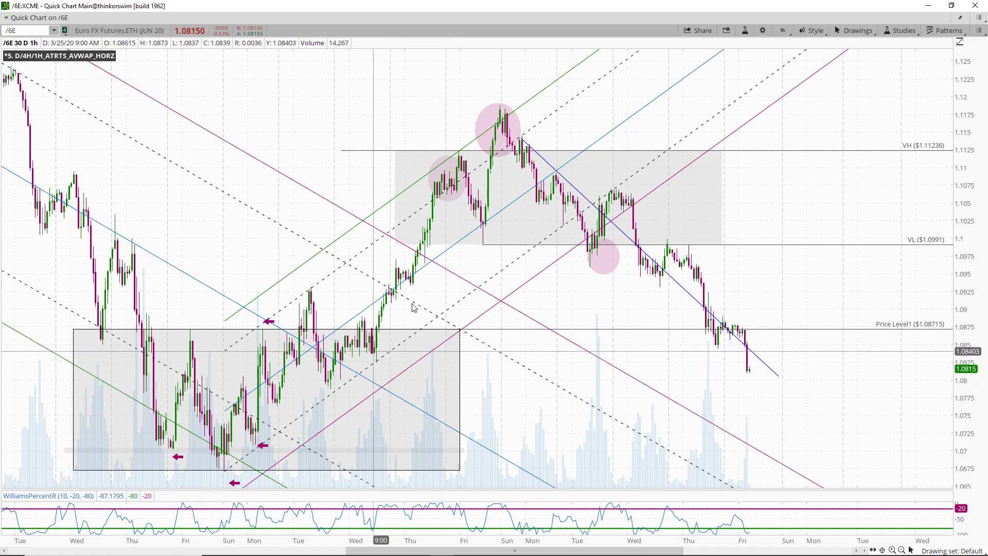
# - Zoom the hourly chart in on the ascending channel and value area, and capture it as a new snip in Snip & Sketch
pyautogui.moveTo(454, 526); pyautogui.dragTo(384, 524)
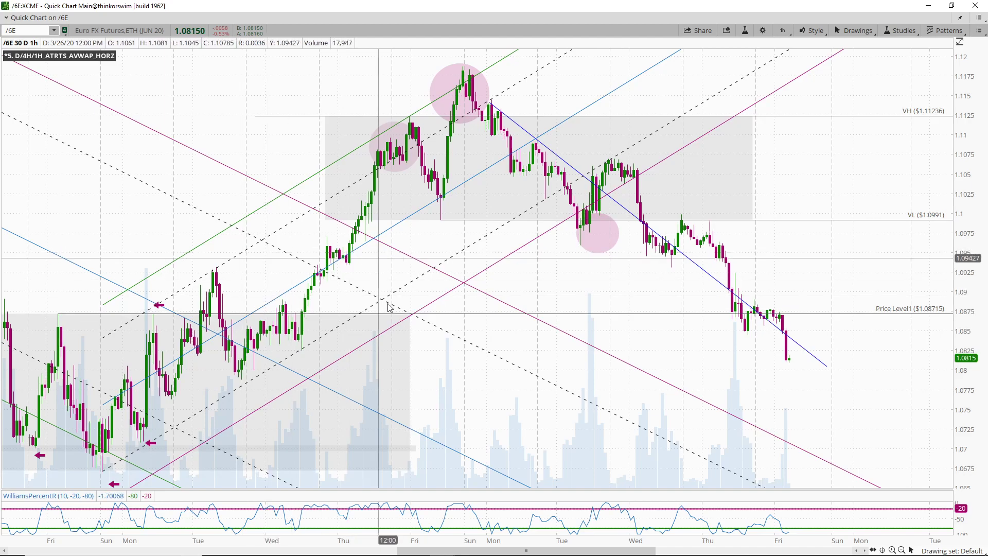
pyautogui.moveTo(463, 549)
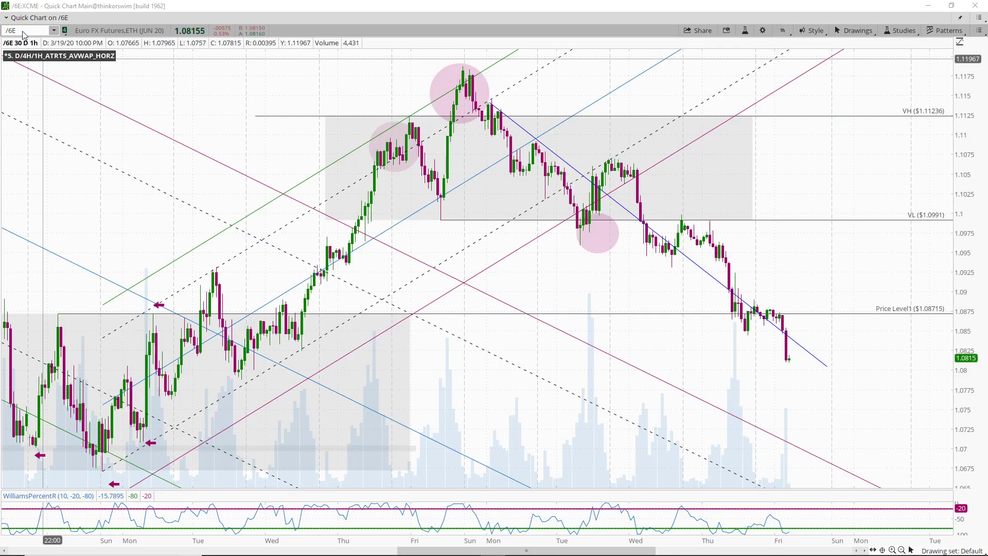
pyautogui.press('super+shift+s')
pyautogui.moveTo(4, 22); pyautogui.dragTo(985, 551)
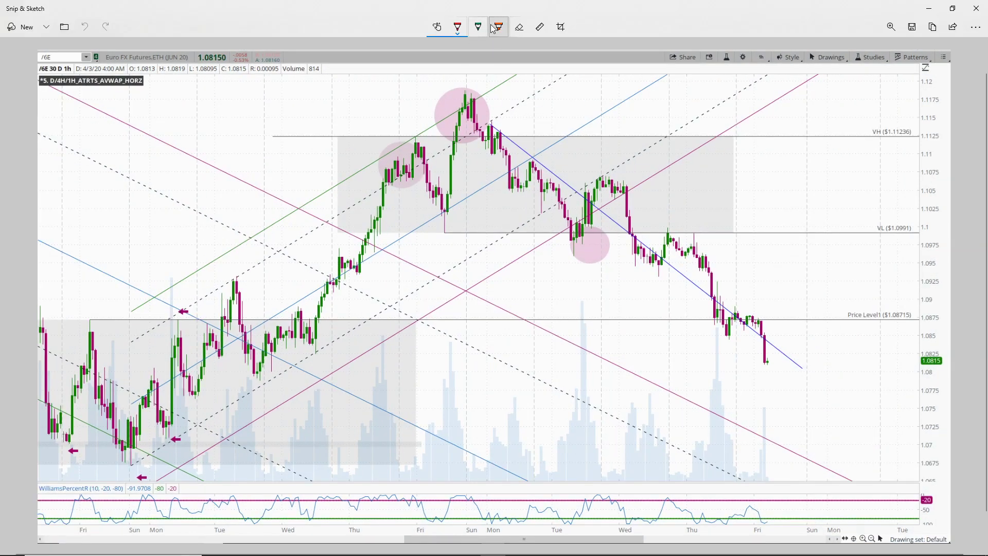
# - Highlight in light blue the stretches of the ascending channel's blue midline that price touches, from the Sunday low up to the Friday pullback
pyautogui.click(498, 26)
pyautogui.click(499, 27)
pyautogui.click(485, 73)
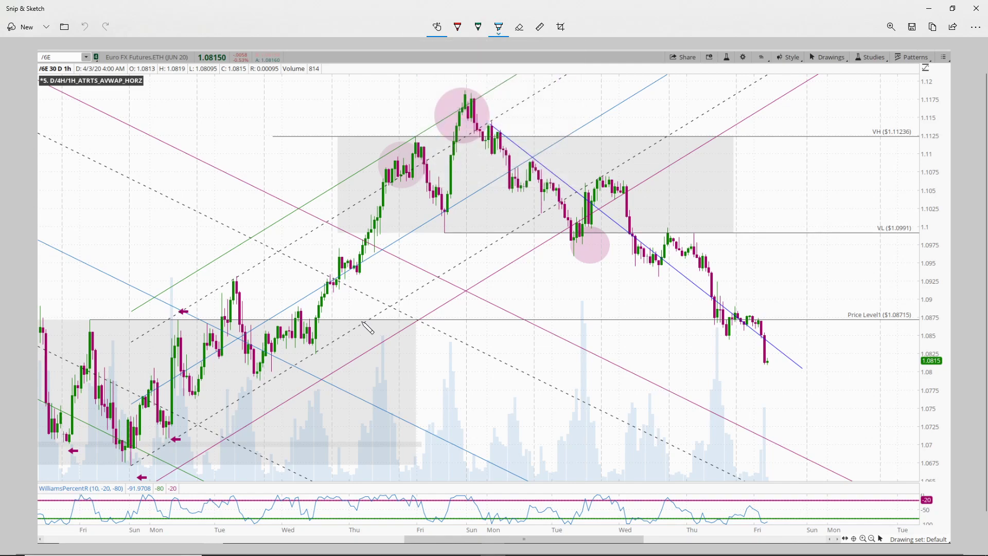
pyautogui.moveTo(135, 407); pyautogui.dragTo(227, 344)
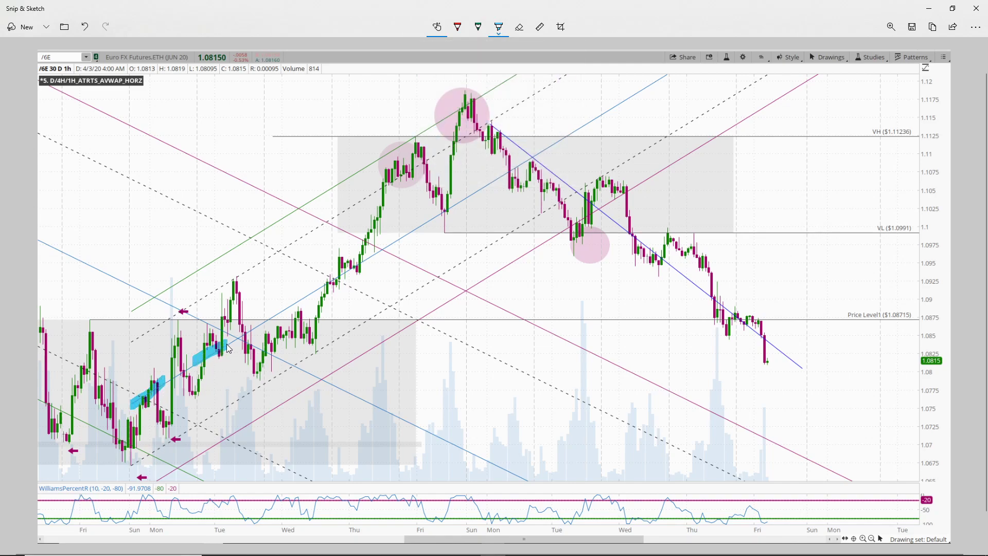
pyautogui.moveTo(186, 380)
pyautogui.mouseDown()
pyautogui.moveTo(201, 363)
pyautogui.moveTo(178, 380)
pyautogui.mouseUp()
pyautogui.moveTo(256, 331)
pyautogui.mouseDown()
pyautogui.moveTo(249, 338)
pyautogui.moveTo(302, 305)
pyautogui.mouseUp()
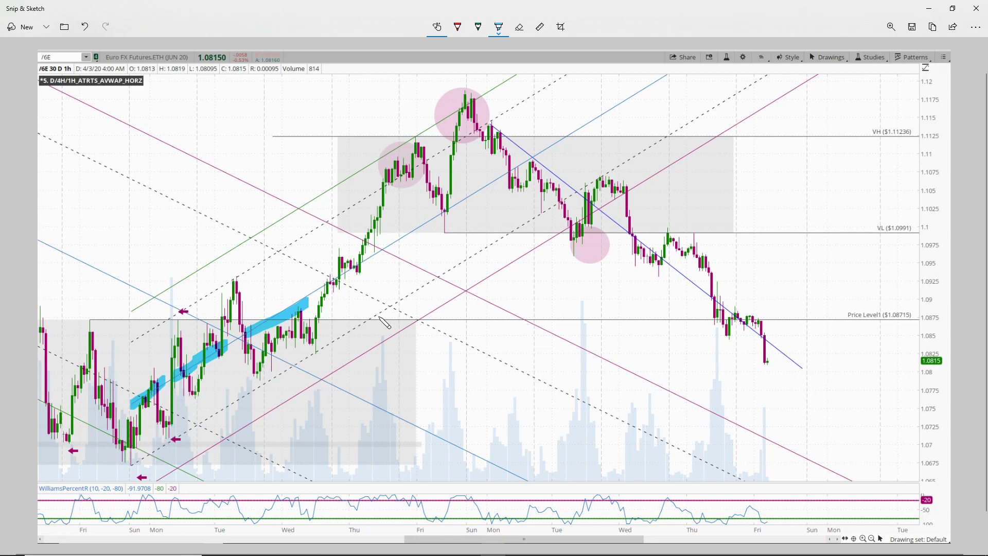
pyautogui.moveTo(320, 292); pyautogui.dragTo(370, 266)
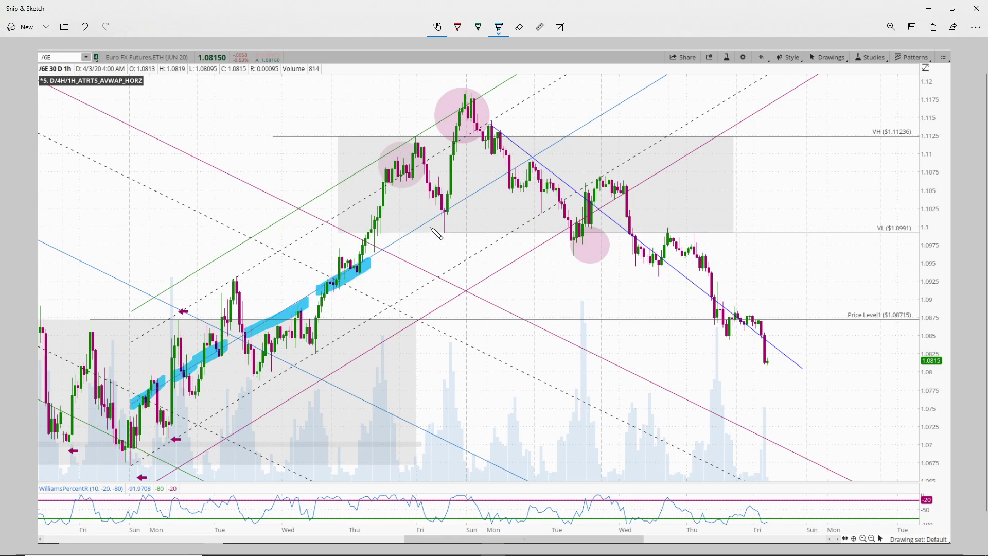
pyautogui.moveTo(438, 216); pyautogui.dragTo(447, 209)
# - Highlight in orange the ascending channel's upper green line and the dashed line beneath it around the first pink circle
pyautogui.click(499, 27)
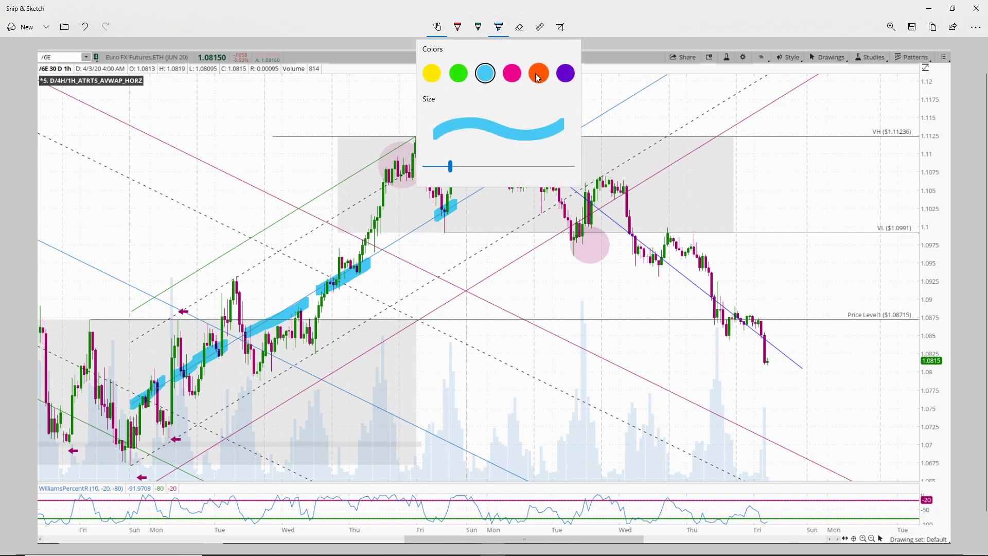
pyautogui.click(538, 73)
pyautogui.click(499, 27)
pyautogui.moveTo(369, 166); pyautogui.dragTo(423, 136)
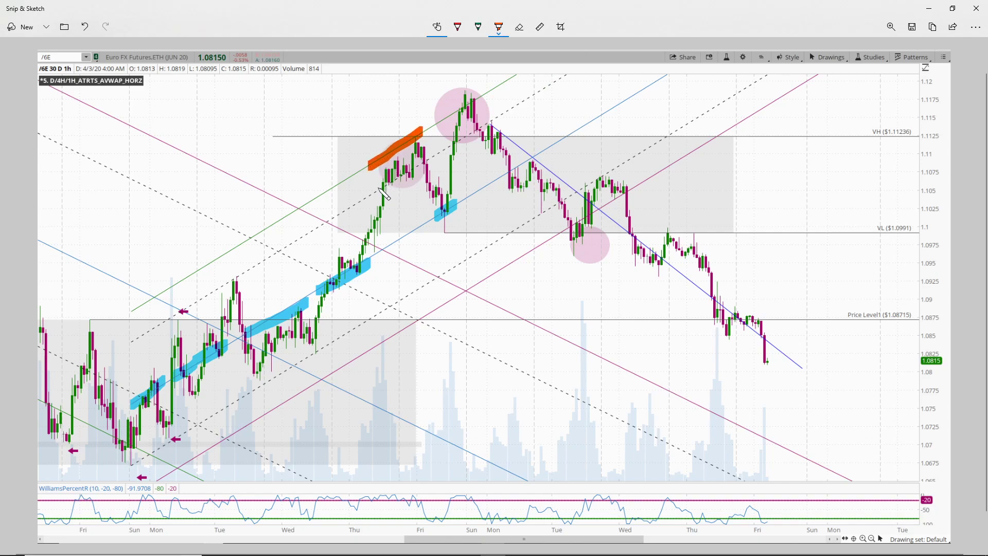
pyautogui.moveTo(385, 183); pyautogui.dragTo(423, 163)
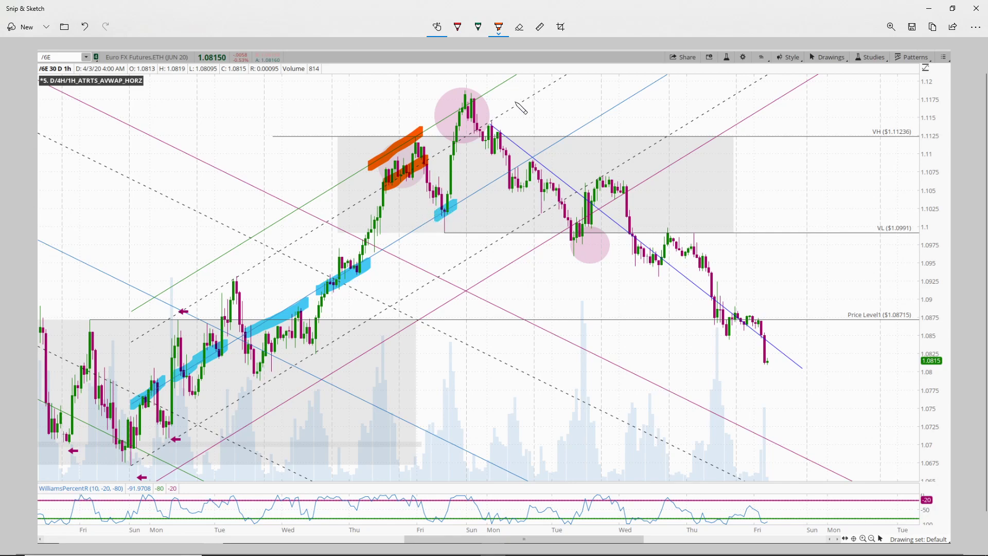
# - Trace the rally with the blue pen, circling the pullback low on the midline and the peak, and erase all the markup
pyautogui.click(458, 28)
pyautogui.click(458, 28)
pyautogui.click(471, 128)
pyautogui.moveTo(450, 199)
pyautogui.mouseDown()
pyautogui.moveTo(428, 212)
pyautogui.moveTo(449, 202)
pyautogui.mouseUp()
pyautogui.moveTo(357, 272)
pyautogui.mouseDown()
pyautogui.moveTo(409, 149)
pyautogui.moveTo(446, 211)
pyautogui.moveTo(474, 92)
pyautogui.mouseUp()
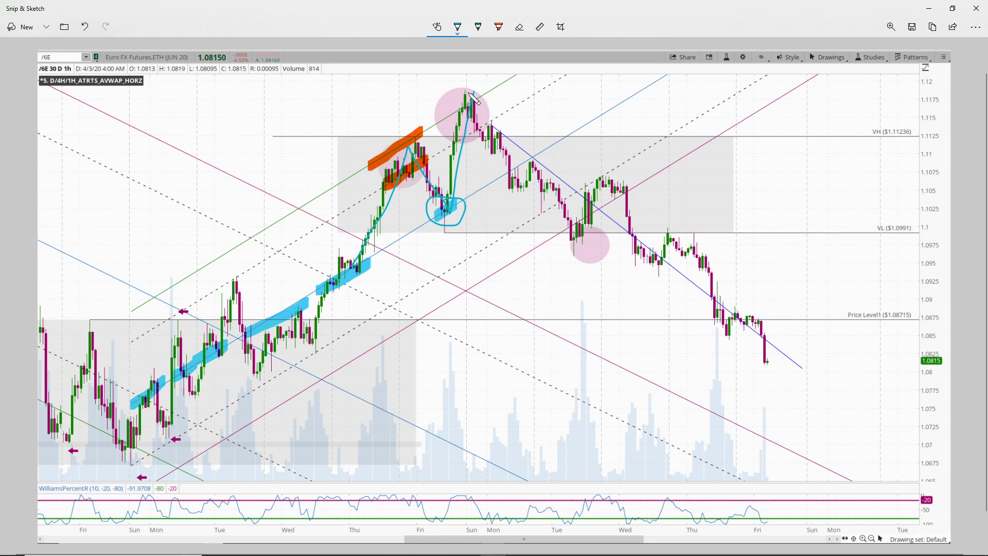
pyautogui.moveTo(460, 94)
pyautogui.mouseDown()
pyautogui.moveTo(437, 126)
pyautogui.moveTo(495, 116)
pyautogui.moveTo(453, 96)
pyautogui.mouseUp()
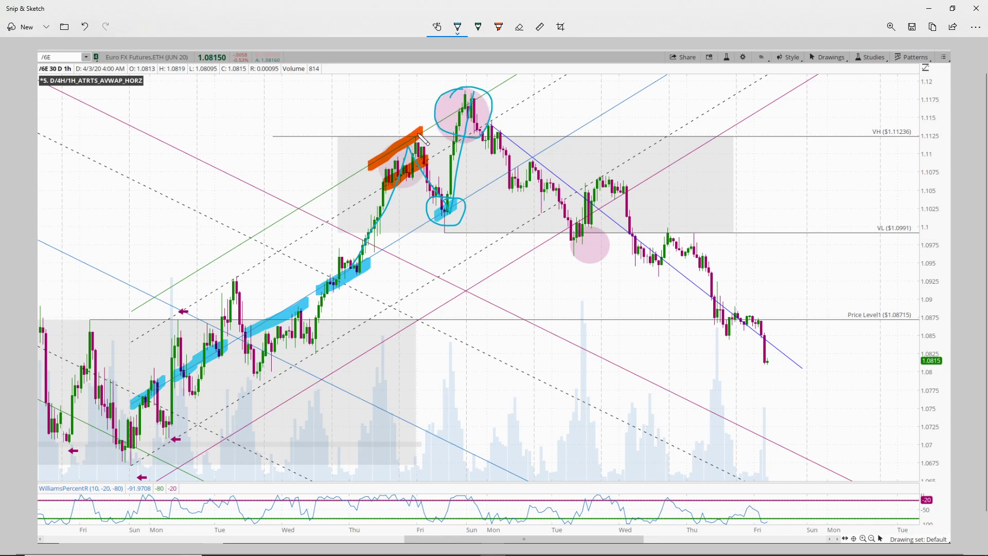
pyautogui.moveTo(468, 93)
pyautogui.mouseDown()
pyautogui.moveTo(479, 106)
pyautogui.moveTo(464, 127)
pyautogui.mouseUp()
pyautogui.click(519, 26)
pyautogui.moveTo(476, 95)
pyautogui.mouseDown()
pyautogui.moveTo(406, 153)
pyautogui.moveTo(439, 145)
pyautogui.moveTo(342, 297)
pyautogui.moveTo(170, 385)
pyautogui.moveTo(214, 351)
pyautogui.moveTo(138, 403)
pyautogui.mouseUp()
# - Highlight in orange the rising channel lines that price meets during the decline: the upper dashed line, the midline and the lower dashed line
pyautogui.click(499, 28)
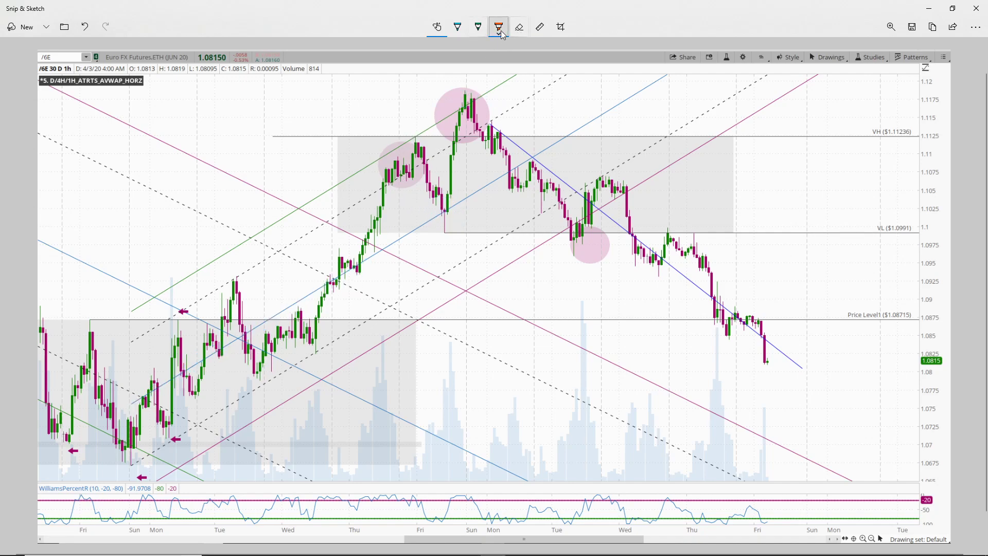
pyautogui.click(499, 28)
pyautogui.click(542, 74)
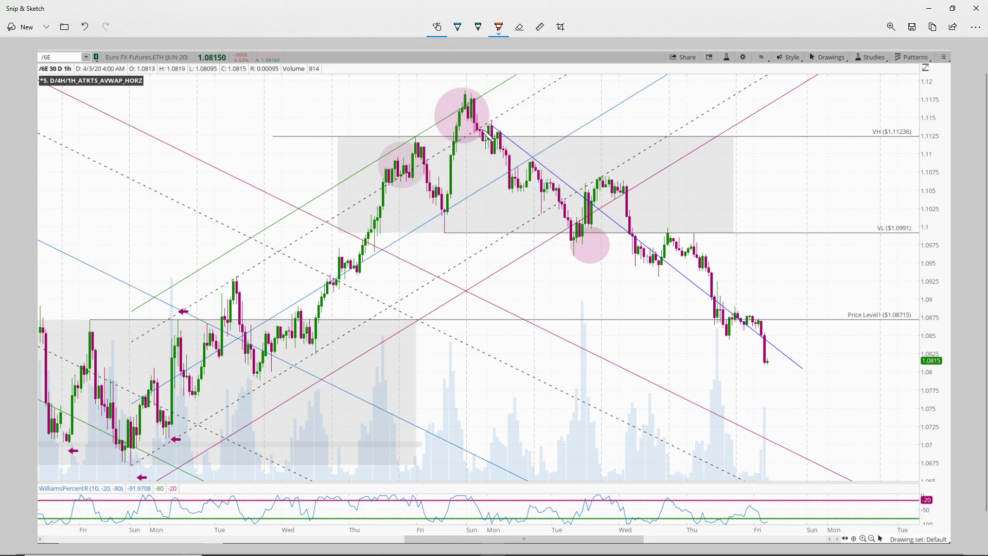
pyautogui.moveTo(473, 136); pyautogui.dragTo(495, 121)
pyautogui.moveTo(537, 154); pyautogui.dragTo(511, 176)
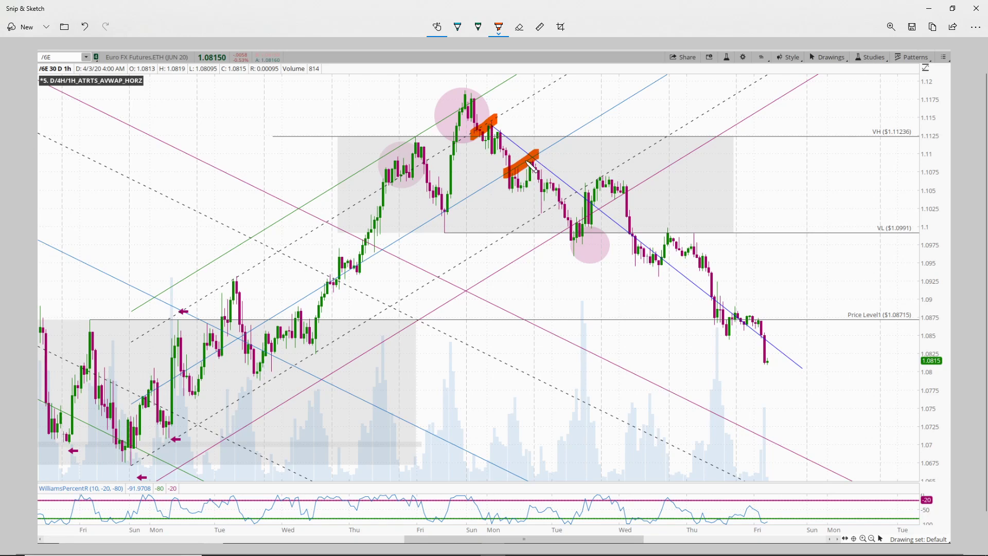
pyautogui.moveTo(541, 212)
pyautogui.mouseDown()
pyautogui.moveTo(610, 165)
pyautogui.moveTo(539, 212)
pyautogui.mouseUp()
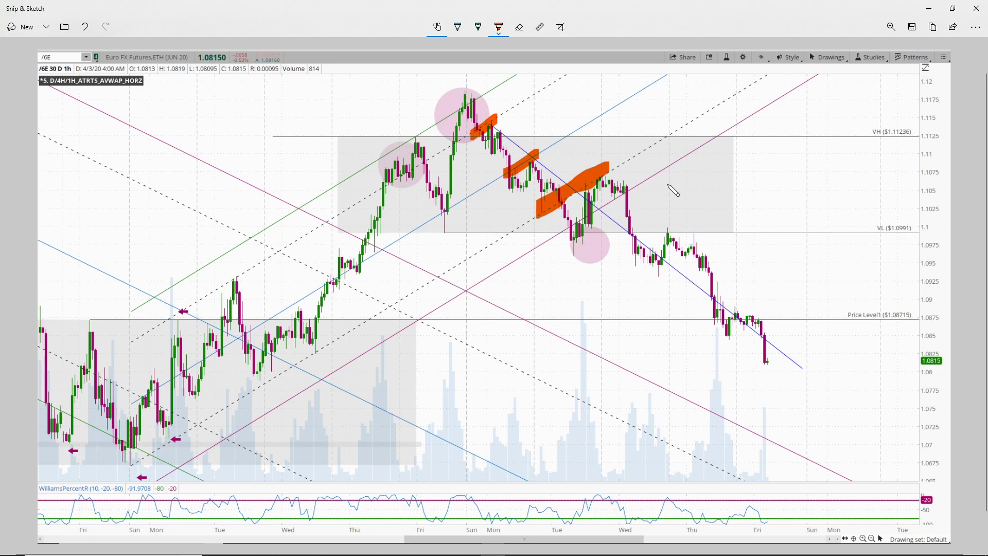
# - Mark the swing highs and lows around the grey value area with the blue pen, labelling the lower low "LL" and the lower high "LH"
pyautogui.click(457, 27)
pyautogui.moveTo(463, 92)
pyautogui.mouseDown()
pyautogui.moveTo(488, 105)
pyautogui.moveTo(443, 102)
pyautogui.moveTo(493, 85)
pyautogui.moveTo(435, 90)
pyautogui.mouseUp()
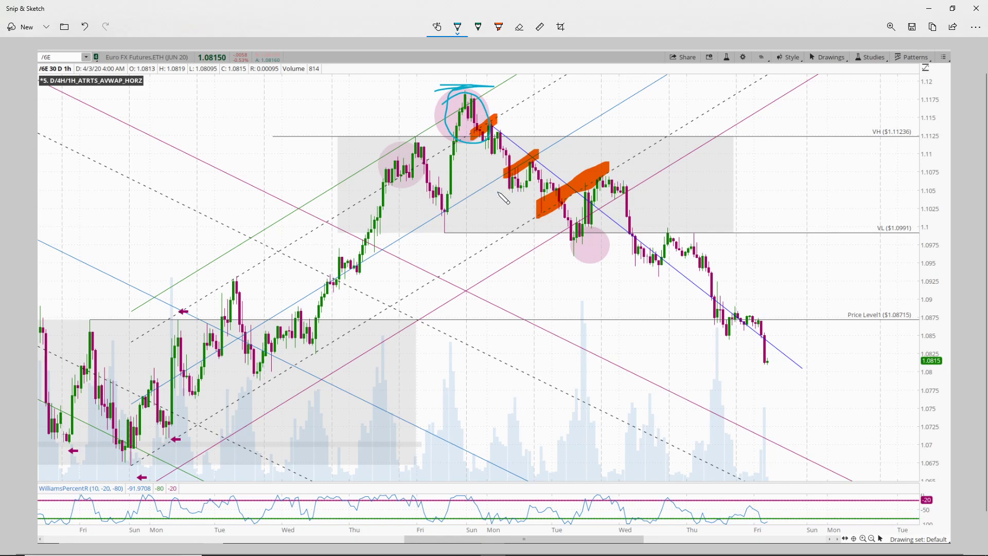
pyautogui.moveTo(583, 257)
pyautogui.mouseDown()
pyautogui.moveTo(557, 258)
pyautogui.moveTo(574, 258)
pyautogui.mouseUp()
pyautogui.moveTo(454, 227)
pyautogui.mouseDown()
pyautogui.moveTo(435, 236)
pyautogui.moveTo(452, 229)
pyautogui.mouseUp()
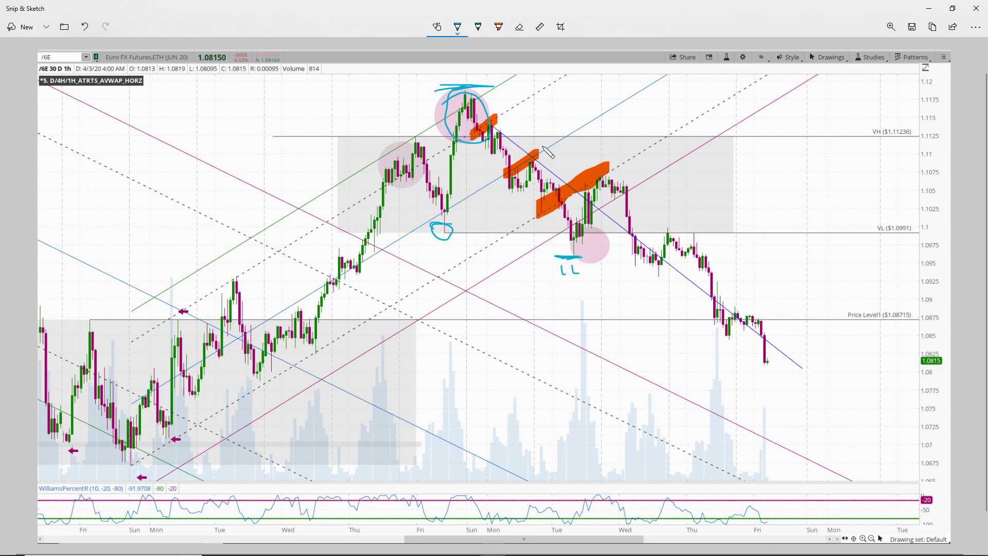
pyautogui.moveTo(613, 157); pyautogui.dragTo(622, 175)
pyautogui.moveTo(415, 138)
pyautogui.mouseDown()
pyautogui.moveTo(456, 137)
pyautogui.moveTo(397, 138)
pyautogui.mouseUp()
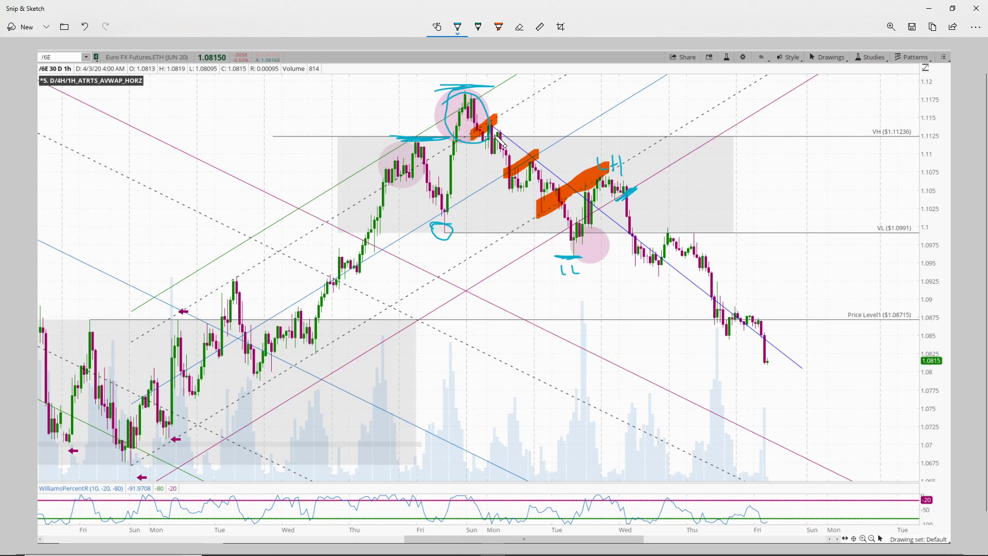
# - Erase the orange highlights and the blue swing markings from the snip
pyautogui.click(519, 27)
pyautogui.moveTo(457, 138)
pyautogui.mouseDown()
pyautogui.moveTo(441, 232)
pyautogui.moveTo(446, 88)
pyautogui.mouseUp()
pyautogui.moveTo(530, 184)
pyautogui.mouseDown()
pyautogui.moveTo(627, 177)
pyautogui.moveTo(602, 162)
pyautogui.moveTo(602, 236)
pyautogui.mouseUp()
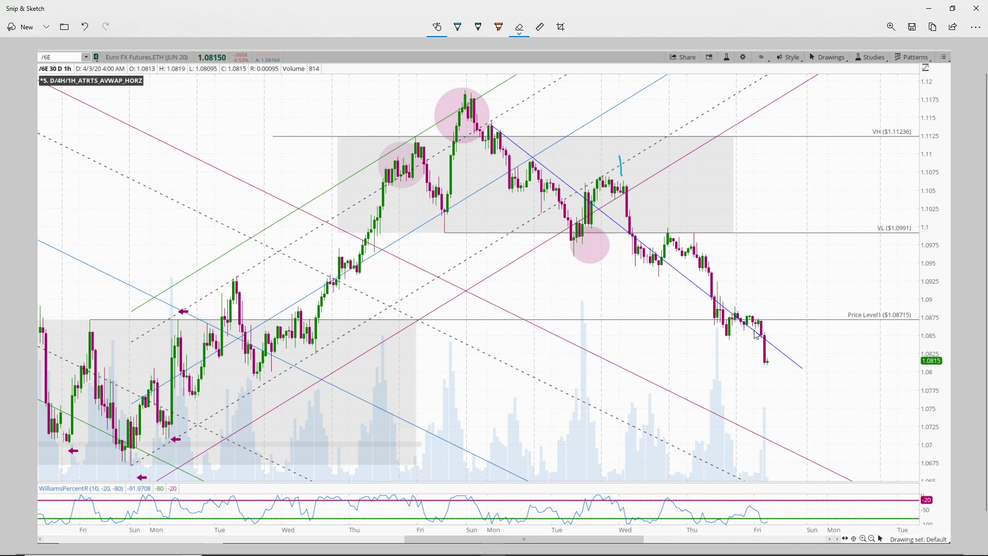
# - Highlight in light blue the touches on the descending trendline and trace the price swings from Monday's high to Wednesday's lower high
pyautogui.click(499, 27)
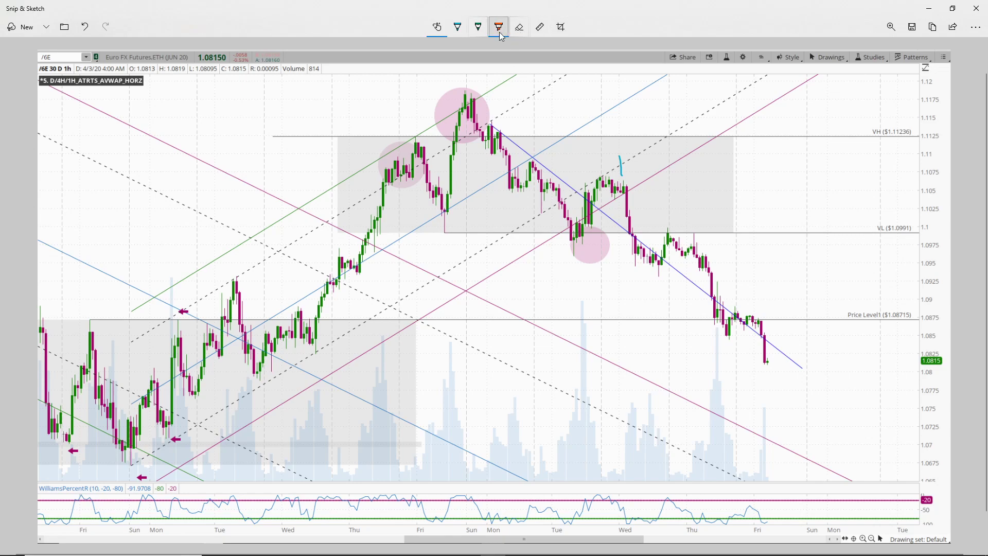
pyautogui.click(499, 27)
pyautogui.click(485, 73)
pyautogui.click(533, 204)
pyautogui.moveTo(487, 120); pyautogui.dragTo(539, 167)
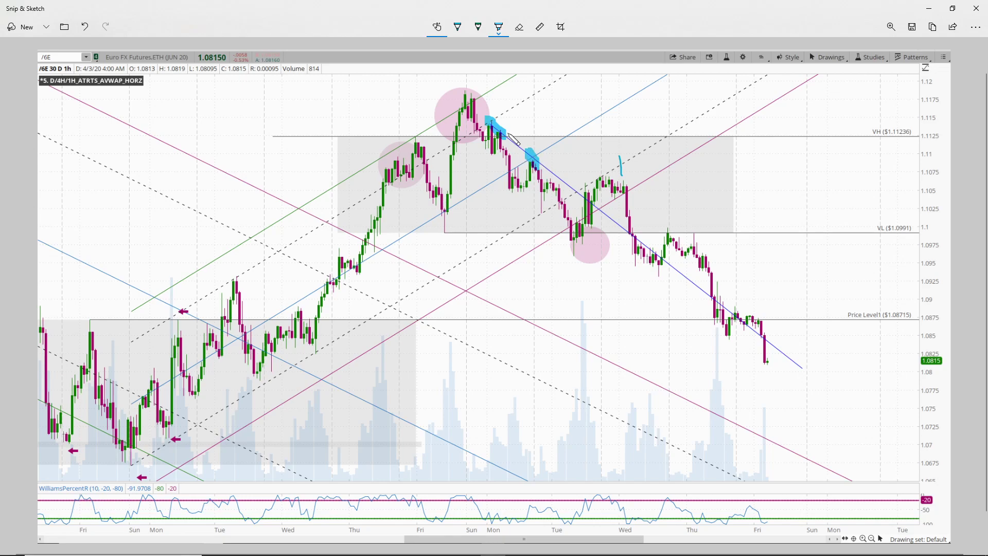
pyautogui.moveTo(486, 118); pyautogui.dragTo(512, 137)
pyautogui.moveTo(578, 190); pyautogui.dragTo(597, 206)
pyautogui.moveTo(493, 137)
pyautogui.mouseDown()
pyautogui.moveTo(532, 177)
pyautogui.moveTo(556, 232)
pyautogui.moveTo(581, 219)
pyautogui.moveTo(585, 198)
pyautogui.mouseUp()
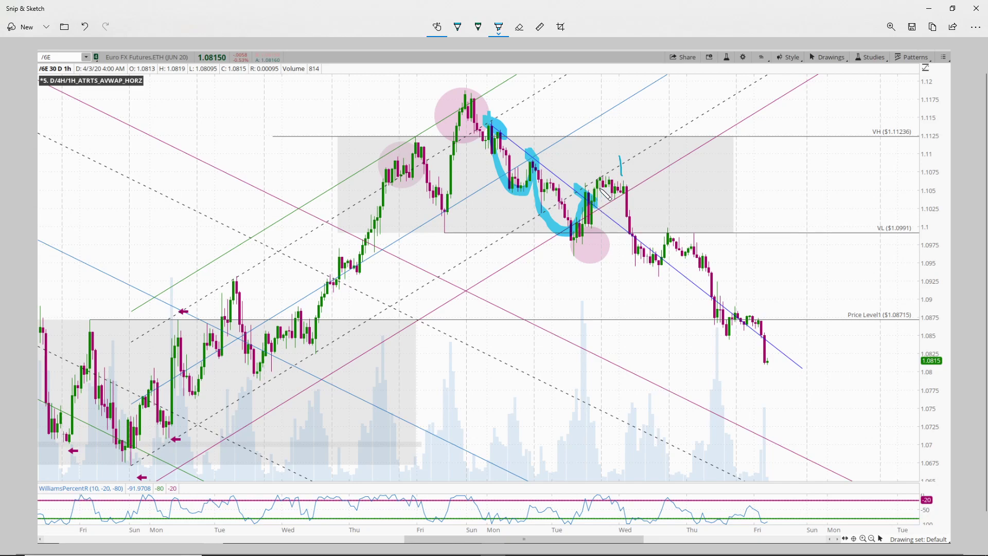
pyautogui.moveTo(592, 206)
pyautogui.mouseDown()
pyautogui.moveTo(613, 179)
pyautogui.moveTo(624, 198)
pyautogui.mouseUp()
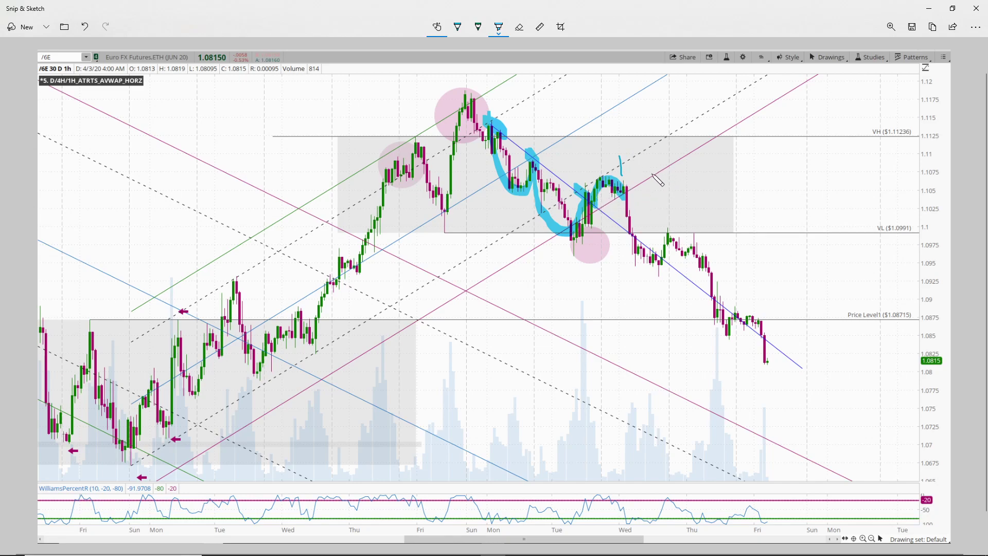
# - Draw a red arrow at the Wednesday breakdown, circle the VL ($1.0991) label and mark the retest along that level
pyautogui.click(457, 28)
pyautogui.click(414, 97)
pyautogui.moveTo(634, 192); pyautogui.dragTo(639, 195)
pyautogui.moveTo(902, 222)
pyautogui.mouseDown()
pyautogui.moveTo(878, 222)
pyautogui.moveTo(898, 220)
pyautogui.mouseUp()
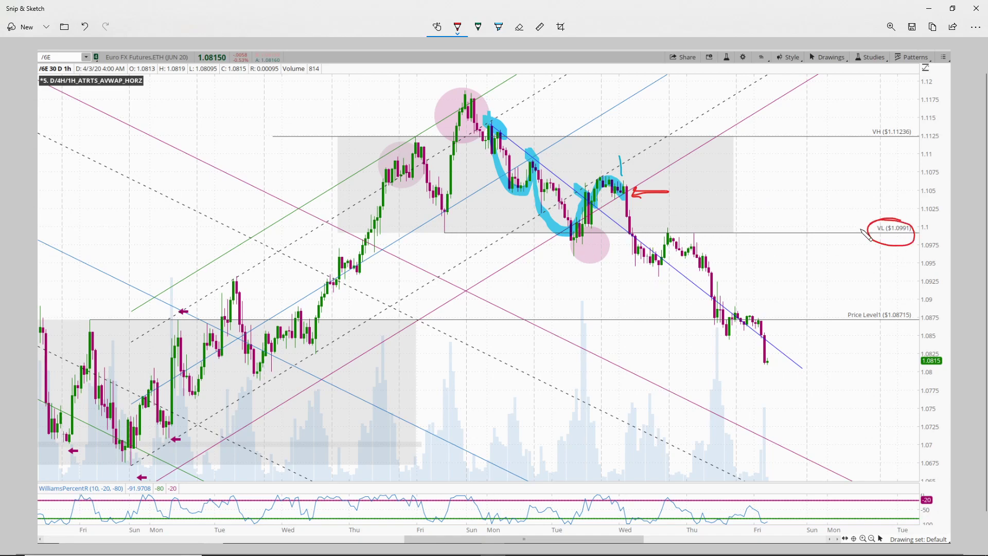
pyautogui.moveTo(649, 232)
pyautogui.mouseDown()
pyautogui.moveTo(690, 231)
pyautogui.moveTo(660, 235)
pyautogui.mouseUp()
# - Underline in red the two swing lows beneath the VL level and add an arrow pointing at the retest
pyautogui.moveTo(564, 253); pyautogui.dragTo(589, 253)
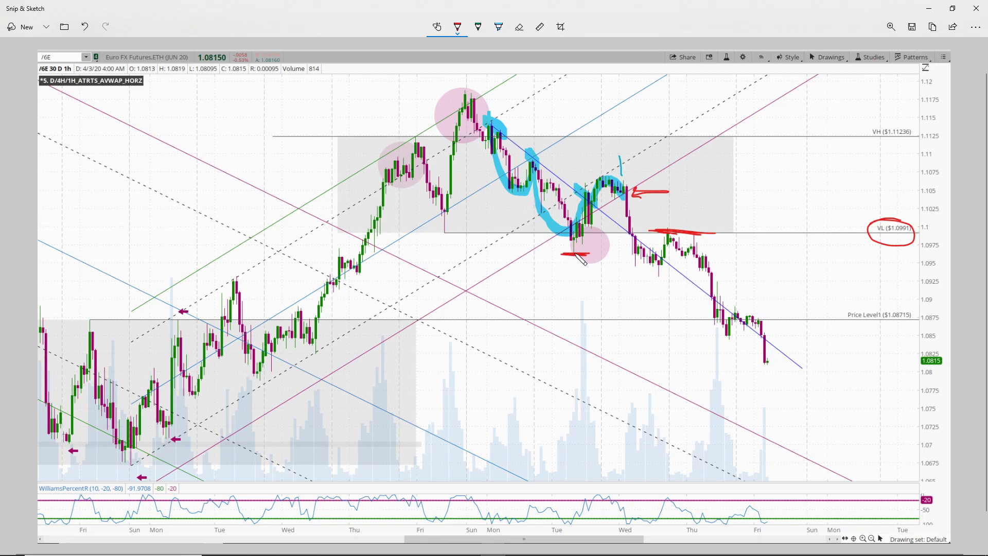
pyautogui.moveTo(636, 274); pyautogui.dragTo(667, 275)
pyautogui.moveTo(692, 206); pyautogui.dragTo(679, 222)
# - Circle the Price Level1 ($1.08715) label in red, mark the earlier price touches along that level and minimize Snip & Sketch
pyautogui.moveTo(905, 305); pyautogui.dragTo(807, 297)
pyautogui.moveTo(91, 312)
pyautogui.mouseDown()
pyautogui.moveTo(109, 327)
pyautogui.moveTo(105, 314)
pyautogui.moveTo(200, 320)
pyautogui.mouseUp()
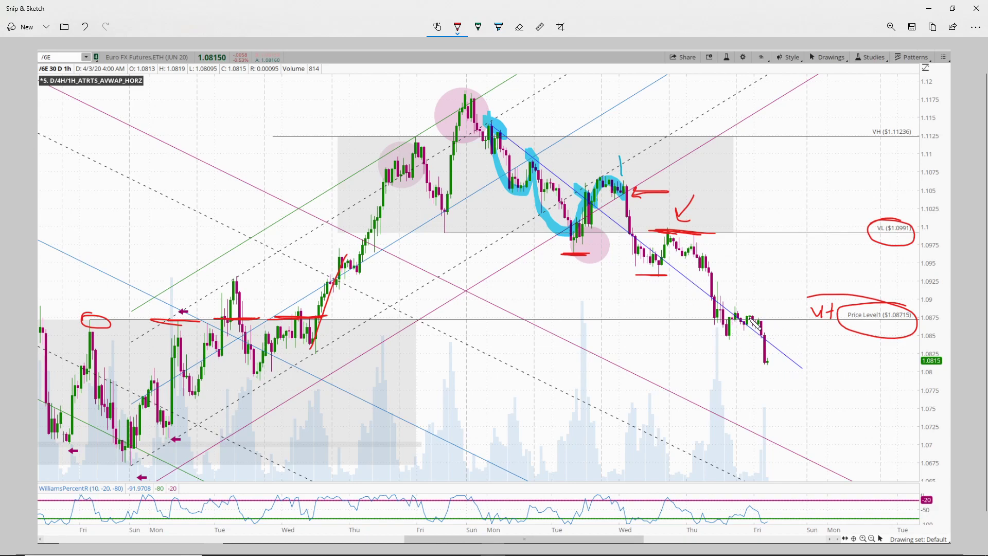
pyautogui.click(929, 9)
# - In thinkorswim, delete the descending trendline and the old ascending and descending channels from the hourly chart
pyautogui.middleClick(843, 180)
pyautogui.click(843, 178)
pyautogui.click(666, 238)
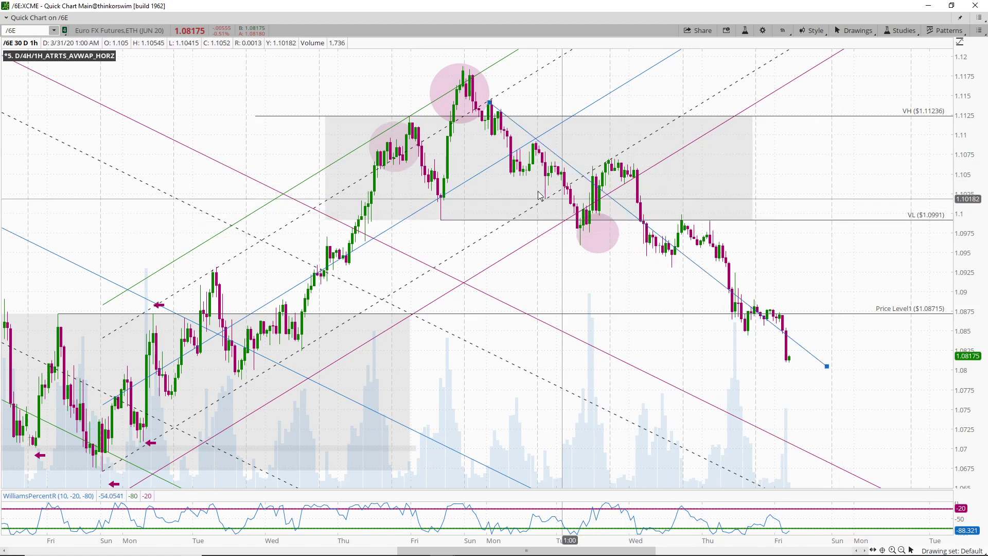
pyautogui.press('Delete')
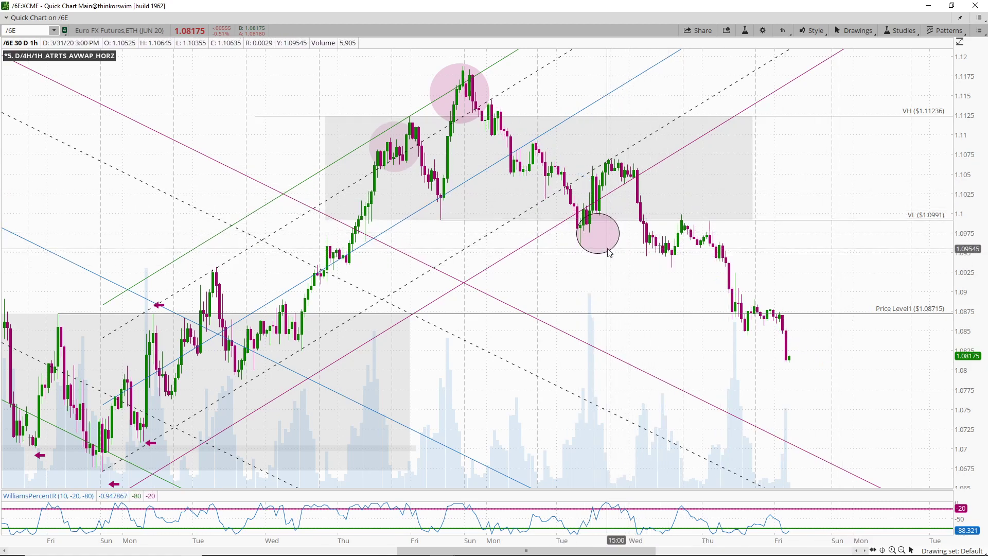
pyautogui.press('Delete')
pyautogui.press('Delete')
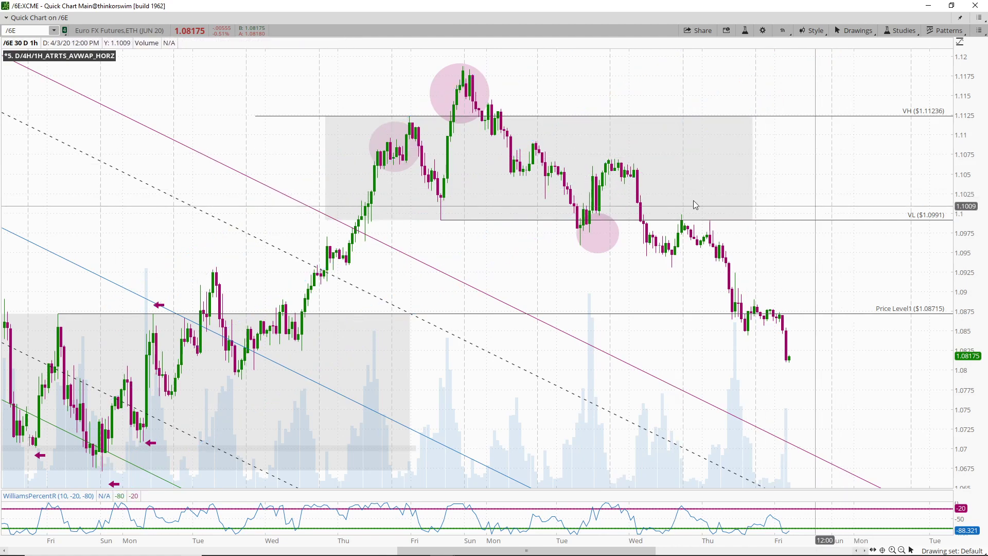
pyautogui.press('Delete')
pyautogui.press('Delete')
pyautogui.press('Delete')
pyautogui.press('Delete')
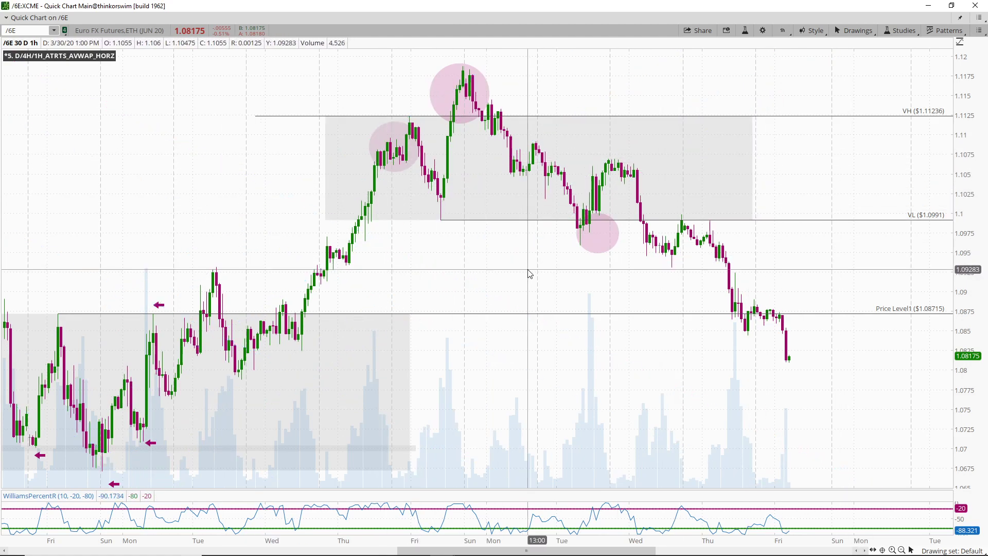
# - Draw a descending channel anchored at the peak and Wednesday's lower high, with its lower dashed line through the low at the pink circle
pyautogui.middleClick(850, 162)
pyautogui.click(875, 232)
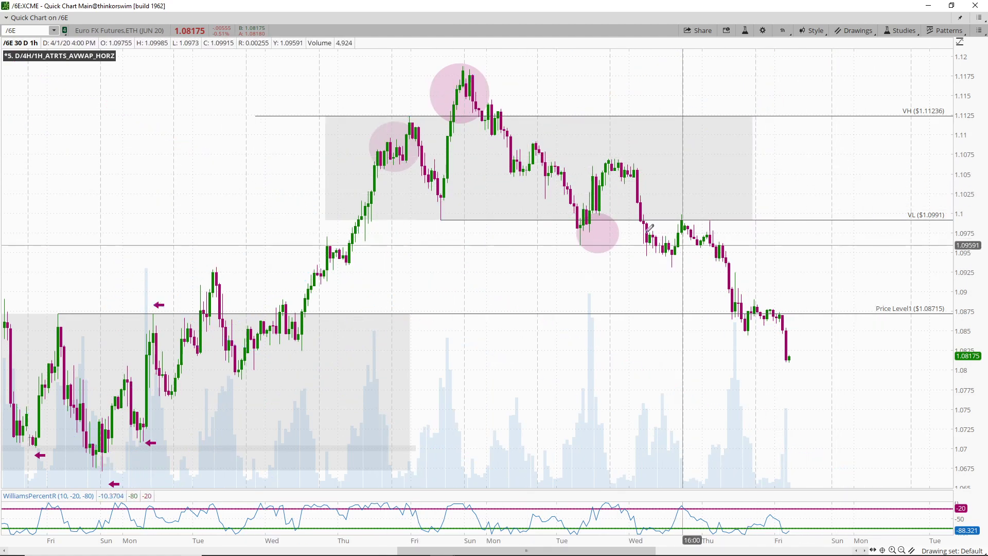
pyautogui.click(471, 67)
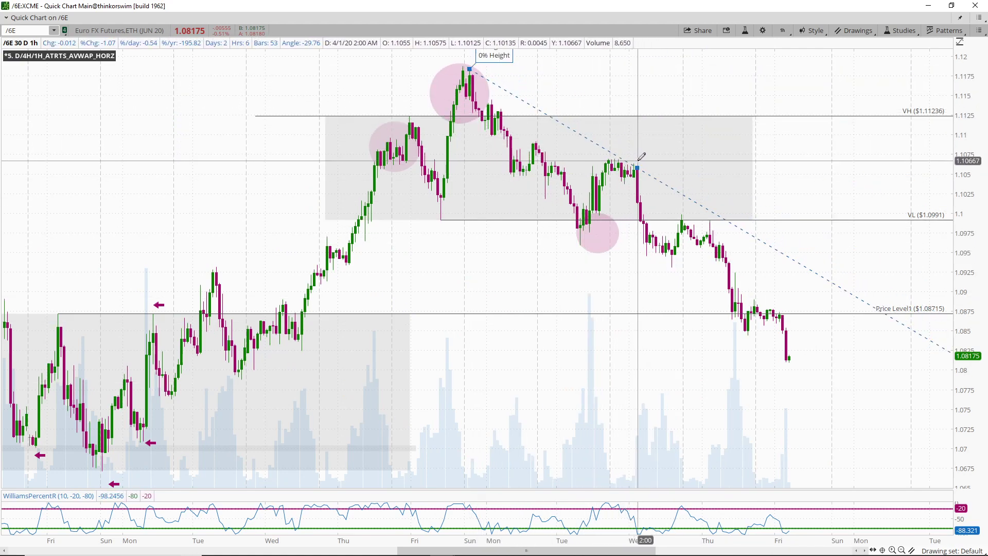
pyautogui.click(635, 161)
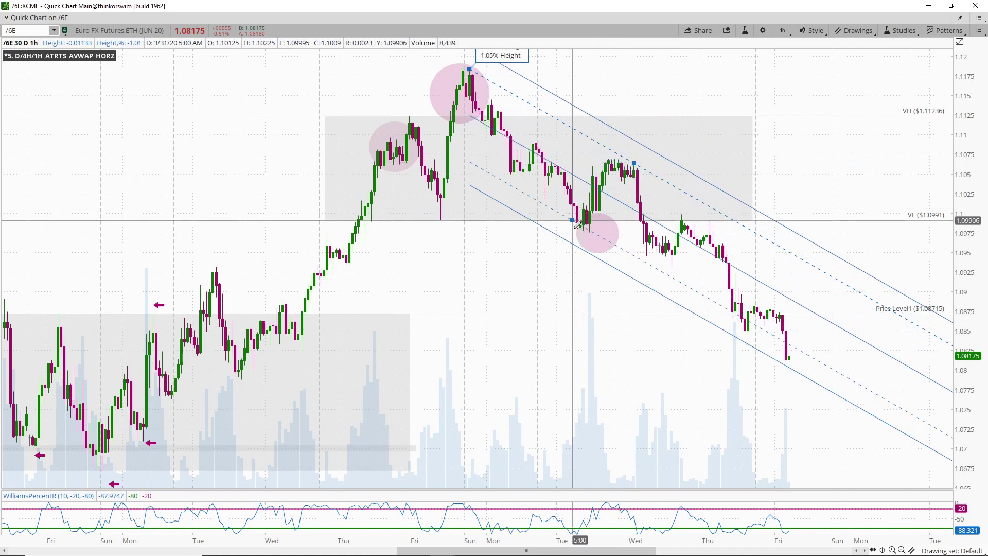
pyautogui.click(584, 242)
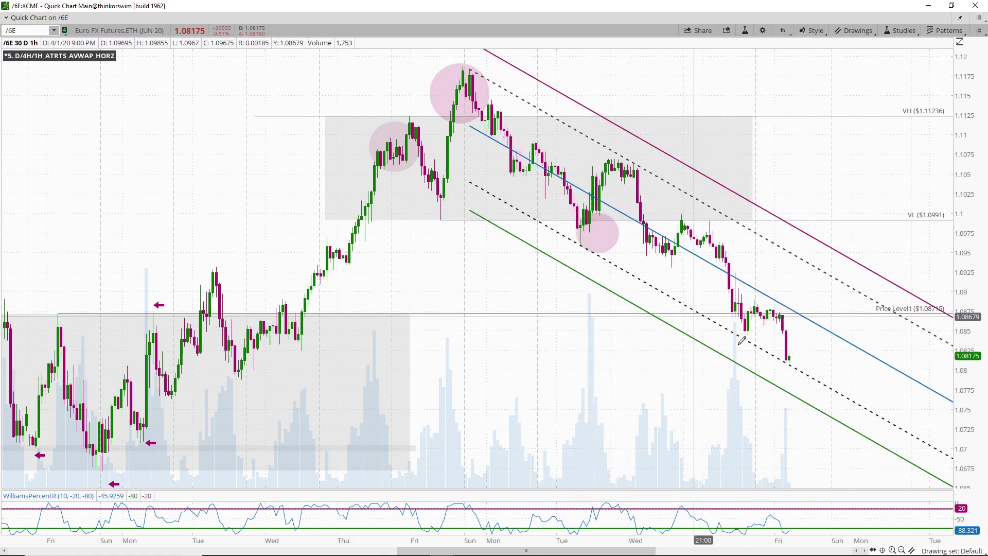
# - Place a small pink ellipse around the current price where it meets the descending channel's lower dashed line
pyautogui.rightClick(818, 386)
pyautogui.click(822, 392)
pyautogui.moveTo(775, 347); pyautogui.dragTo(801, 372)
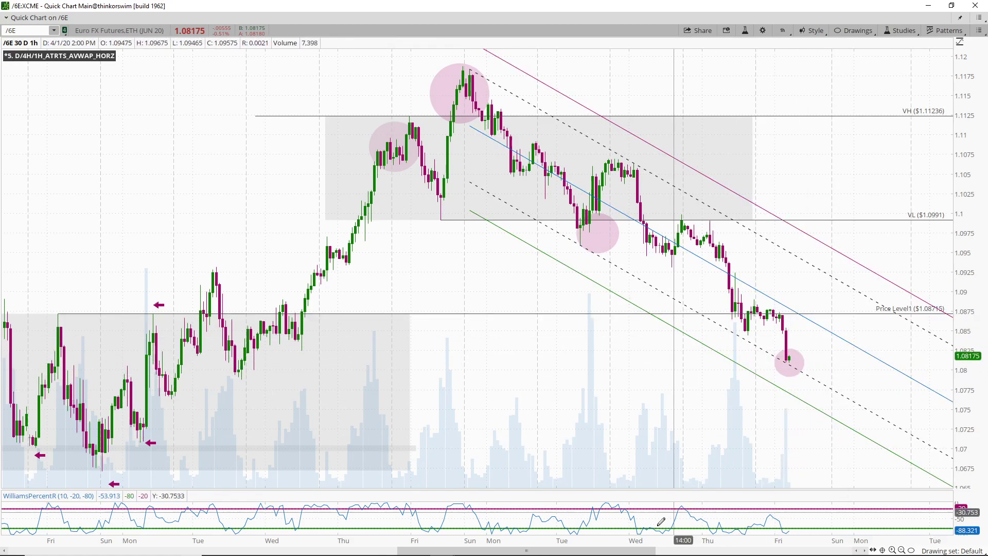
pyautogui.moveTo(638, 554); pyautogui.dragTo(663, 553)
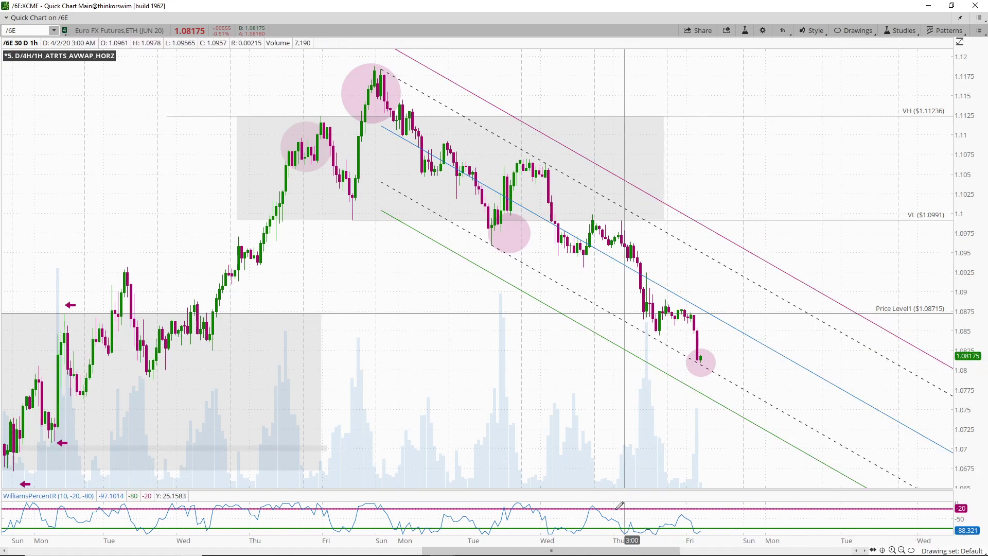
pyautogui.moveTo(576, 540); pyautogui.dragTo(545, 540)
pyautogui.moveTo(620, 551); pyautogui.dragTo(674, 552)
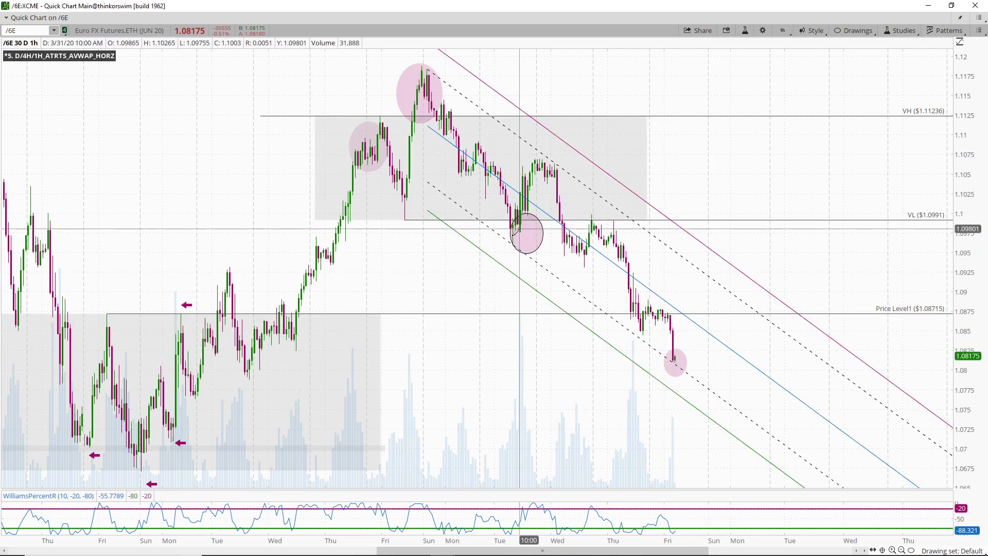
# - Draw trendlines for the rebound from the channel low at the pink circle and a projected bounce from the current price
pyautogui.rightClick(739, 111)
pyautogui.click(926, 135)
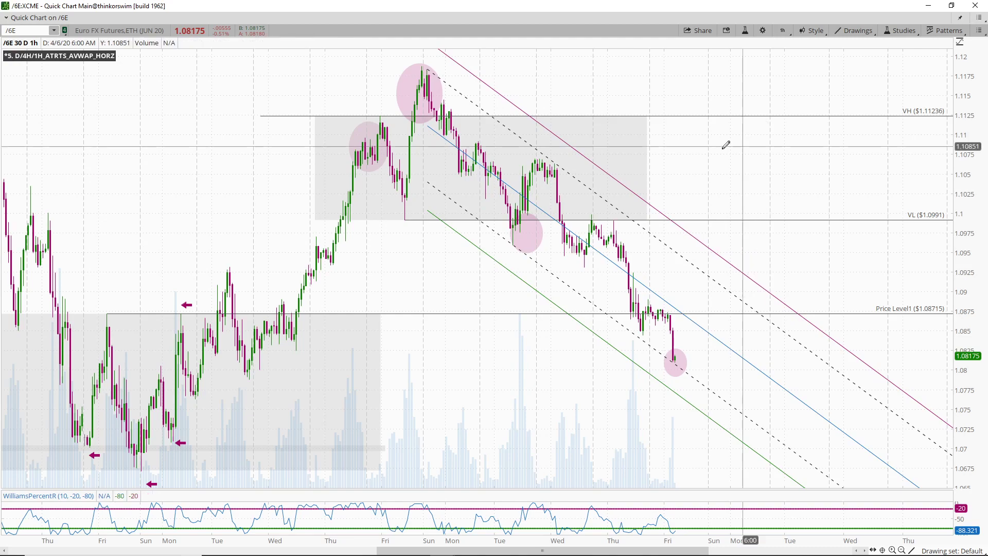
pyautogui.click(512, 245)
pyautogui.click(581, 165)
pyautogui.click(675, 362)
pyautogui.click(750, 289)
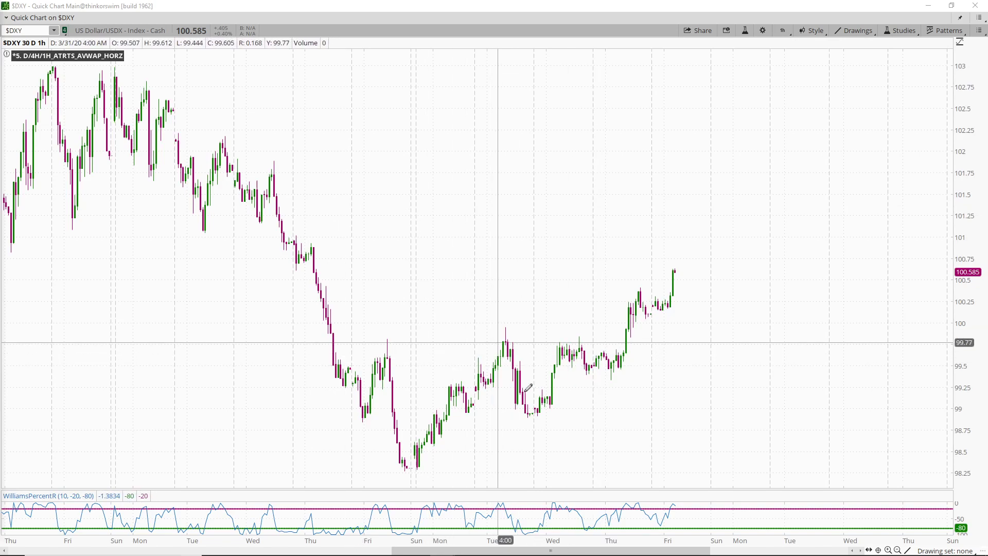
pyautogui.moveTo(492, 541); pyautogui.dragTo(360, 541)
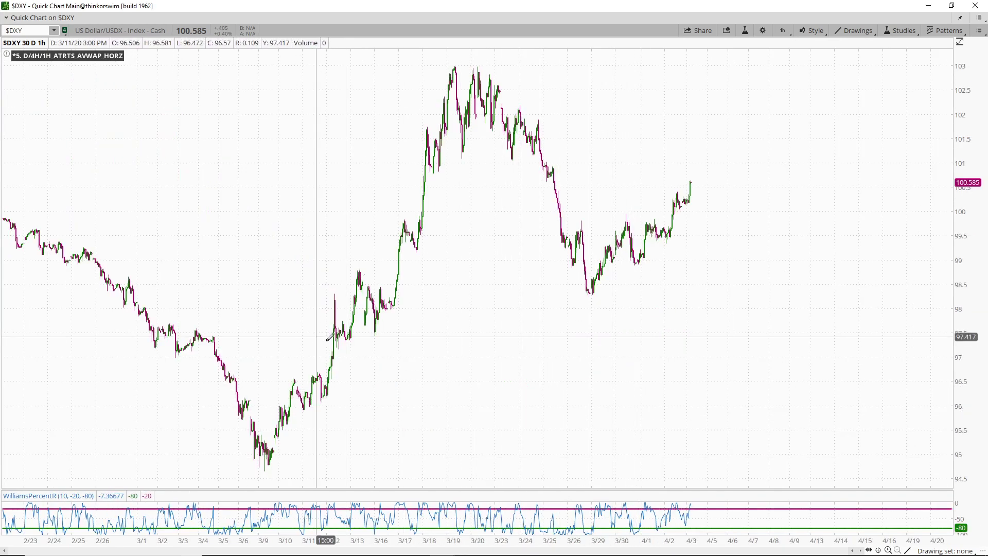
pyautogui.click(955, 551)
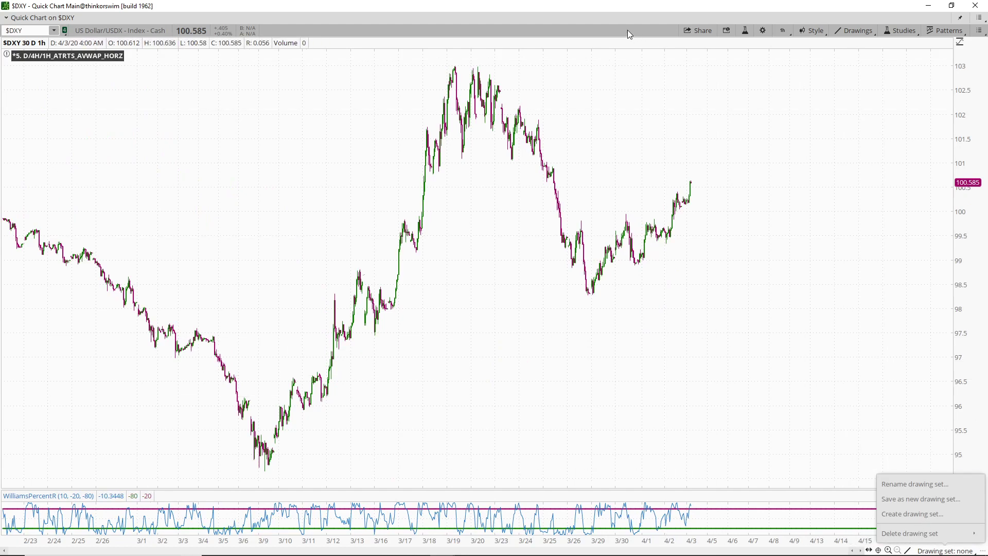
pyautogui.press('Escape')
pyautogui.click(930, 551)
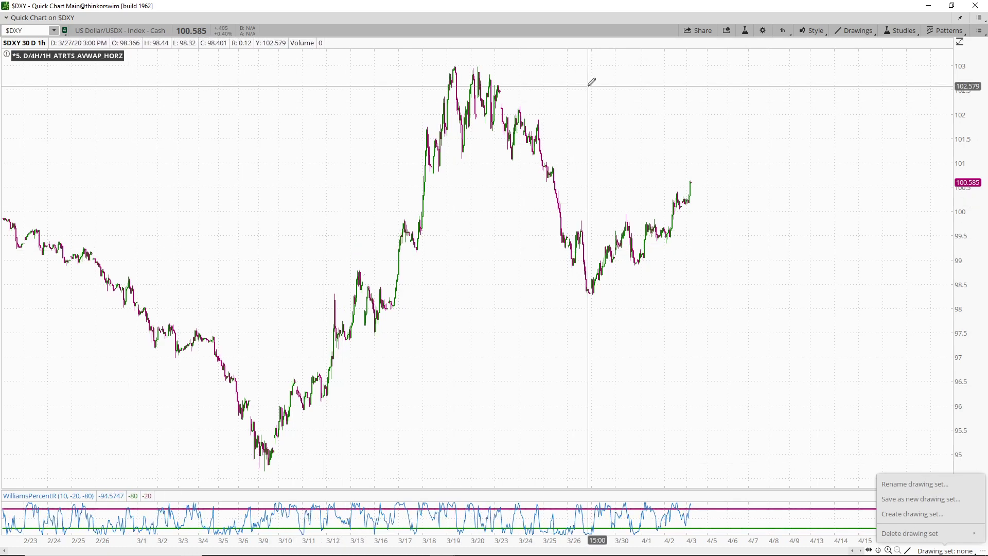
pyautogui.press('Escape')
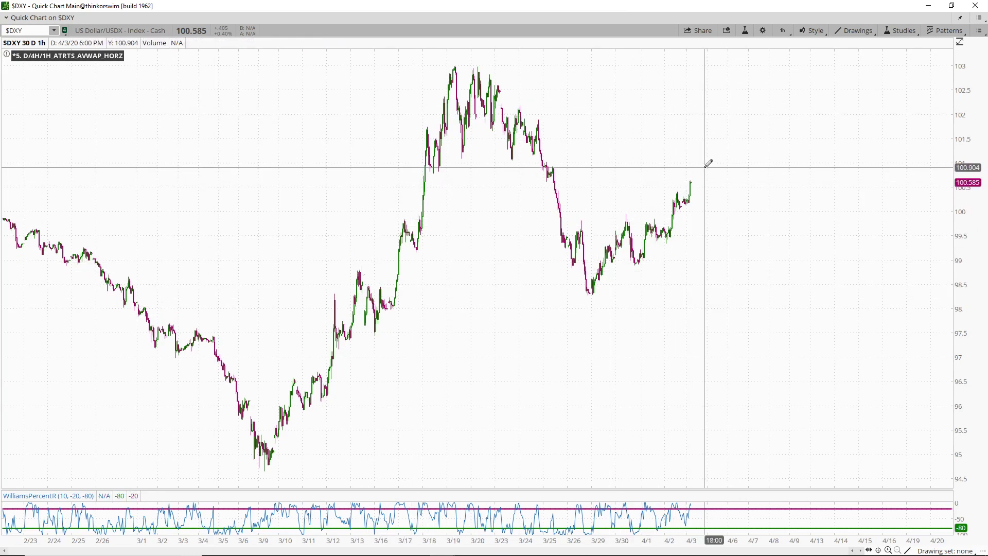
# - On the $DXY hourly chart, draw an ascending channel through the 3/9 and 3/16 lows, with its upper dashed line at the 3/12 spike high
pyautogui.click(761, 173)
pyautogui.click(731, 246)
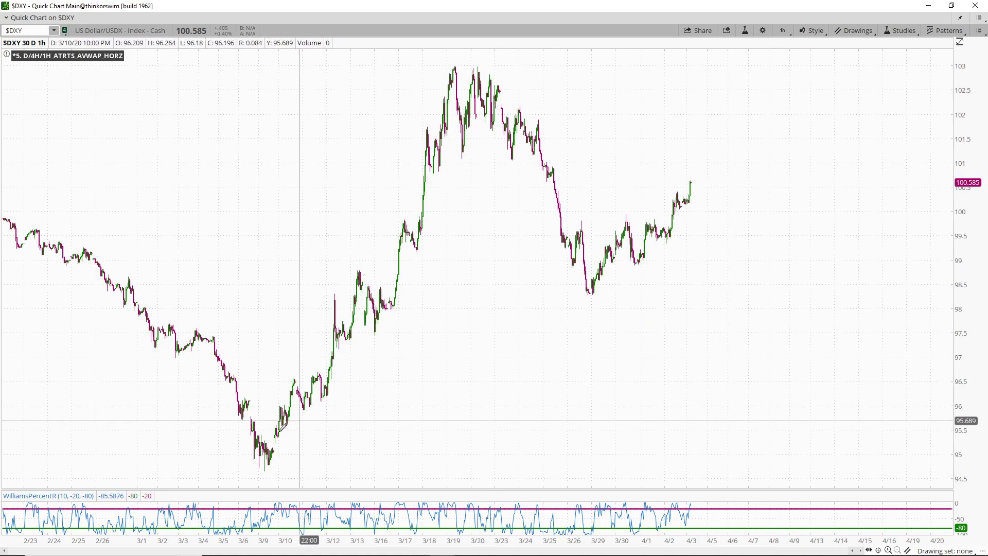
pyautogui.click(265, 469)
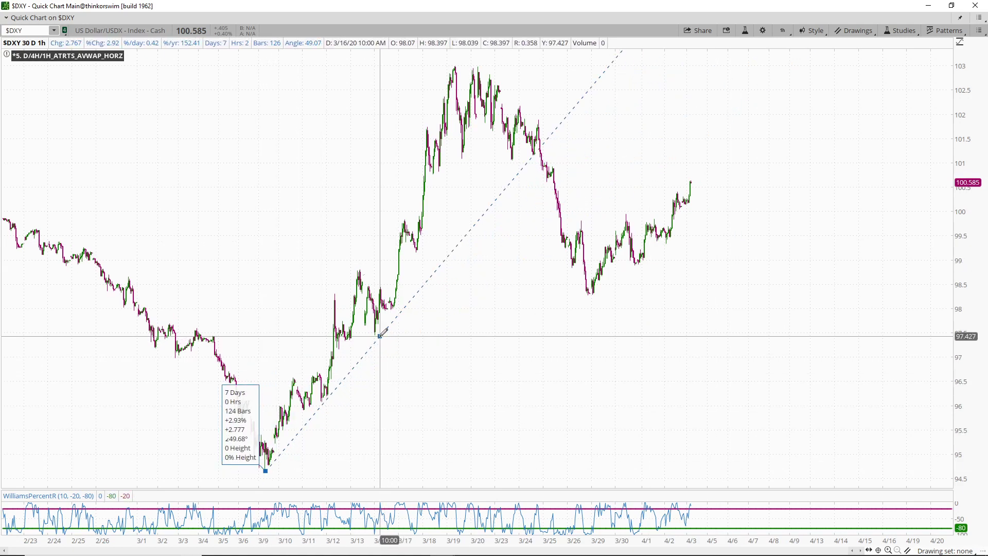
pyautogui.click(375, 332)
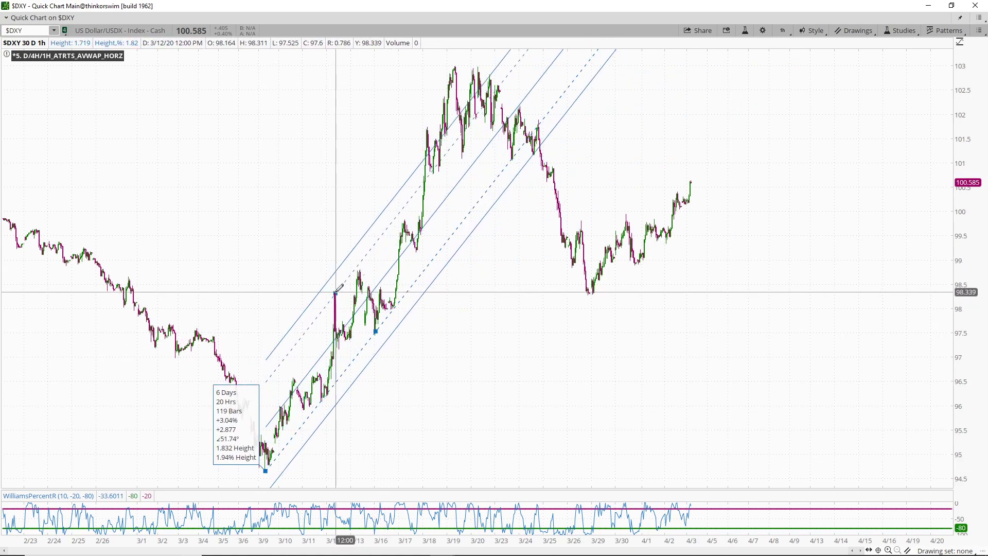
# - Draw a rectangle around the March consolidation at the top of the chart, spanning about 101.1 to 103
pyautogui.middleClick(359, 124)
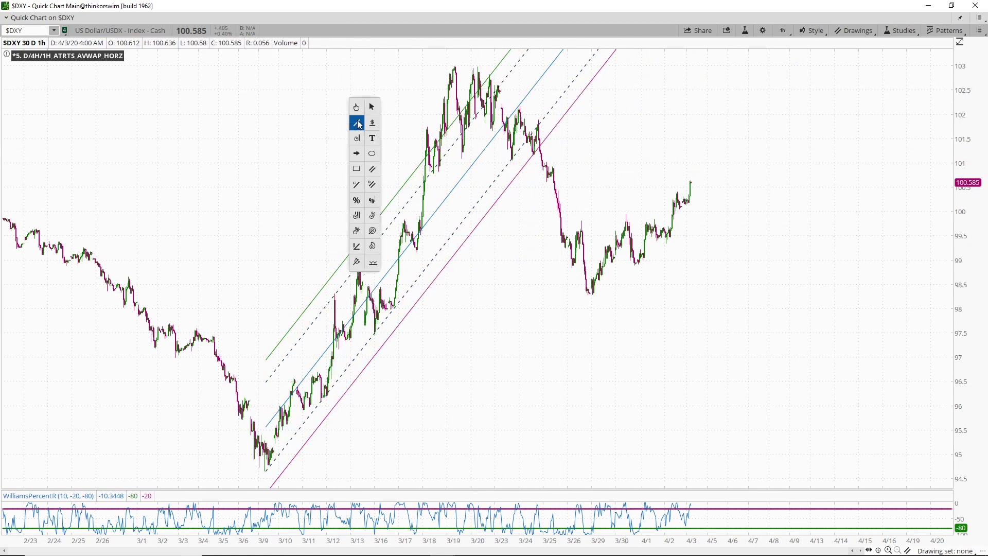
pyautogui.click(362, 171)
pyautogui.click(413, 65)
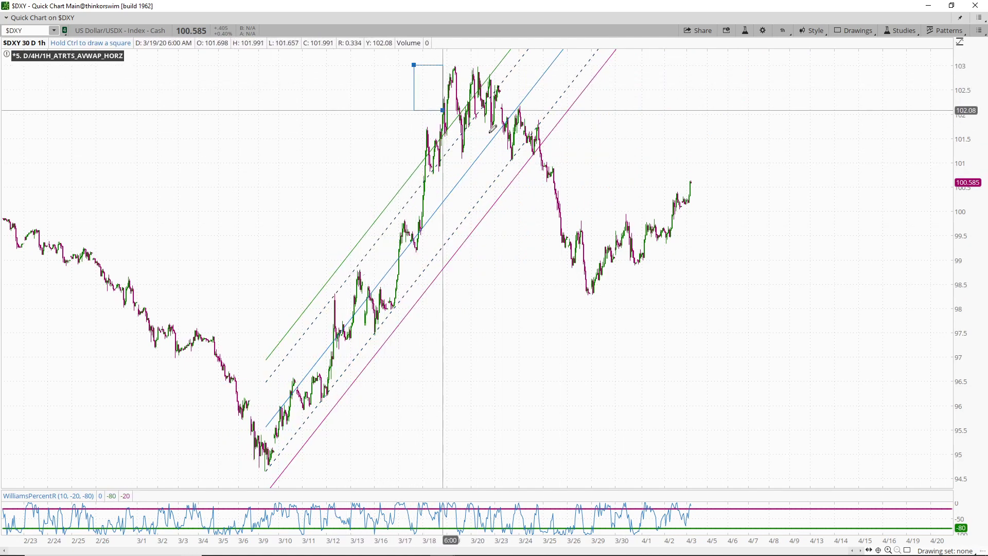
pyautogui.click(634, 157)
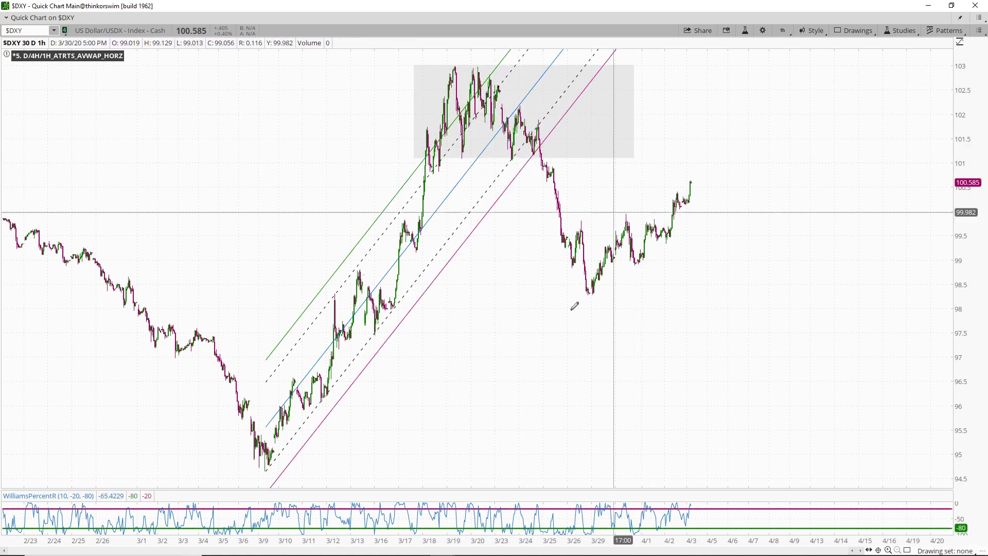
# - Add horizontal price levels at $101.084 and $103.024 along the lower and upper edges of the consolidation rectangle
pyautogui.scroll(3, 530, 541)
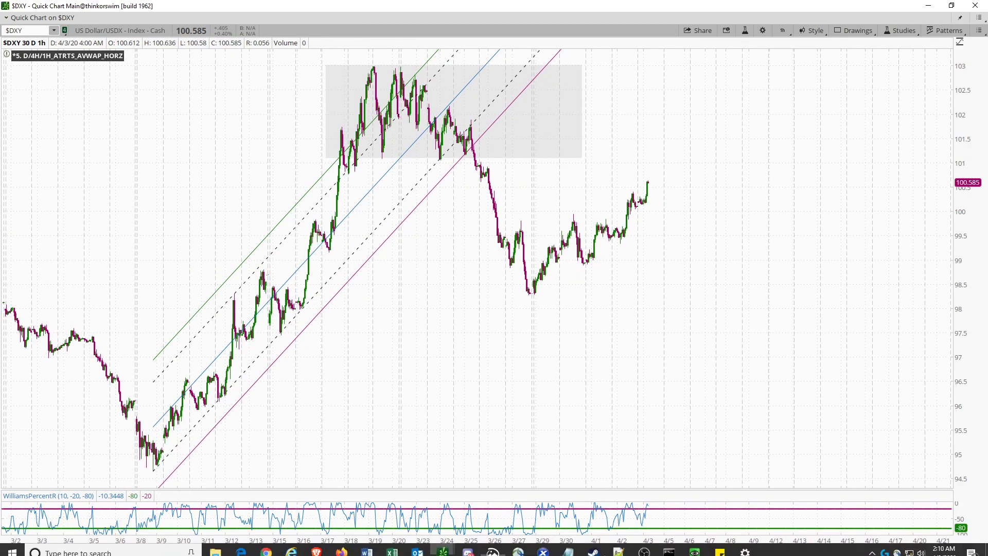
pyautogui.moveTo(618, 552); pyautogui.dragTo(337, 532)
pyautogui.middleClick(175, 135)
pyautogui.click(198, 162)
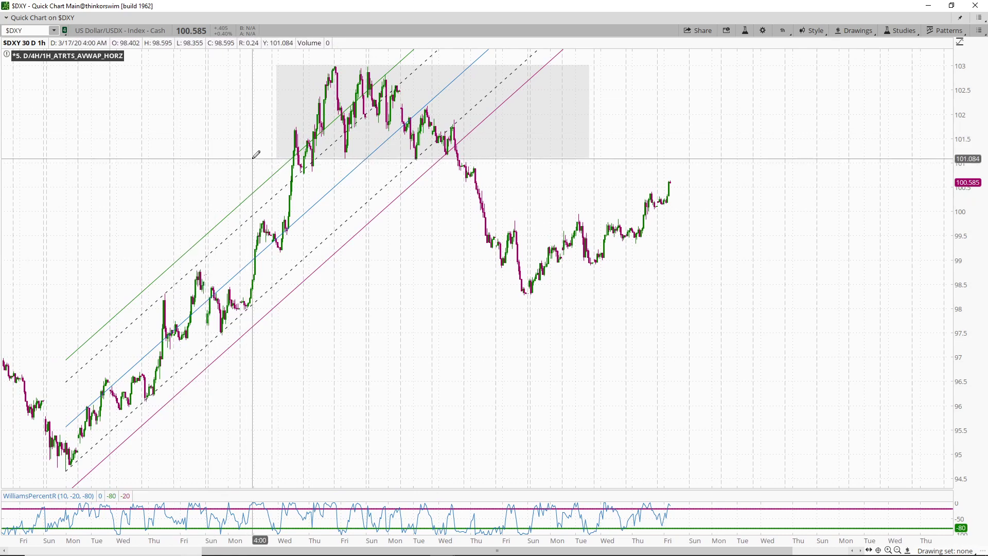
pyautogui.click(255, 64)
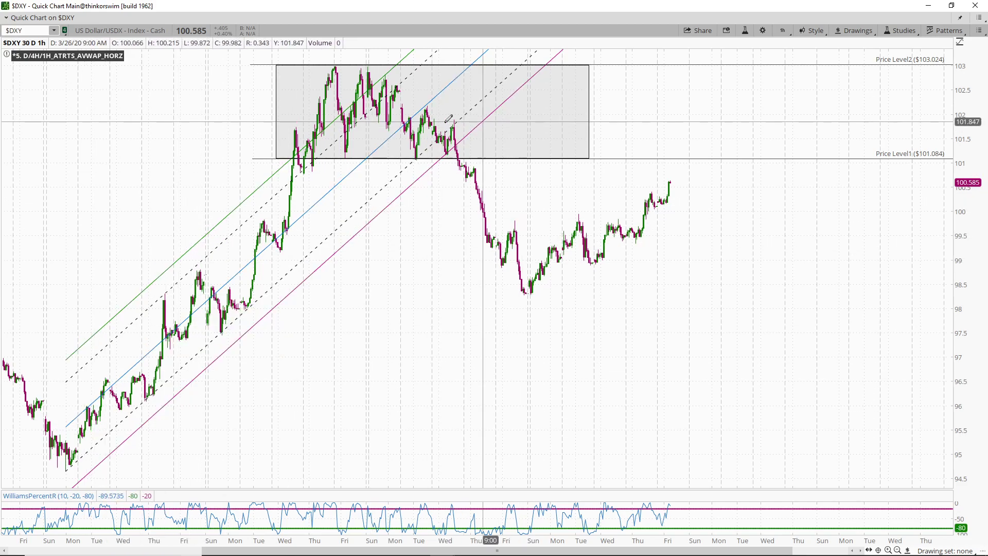
# - Draw a descending trendline from the peak near 103 along the lower highs to about 98.6, past the latest price
pyautogui.middleClick(708, 100)
pyautogui.click(716, 123)
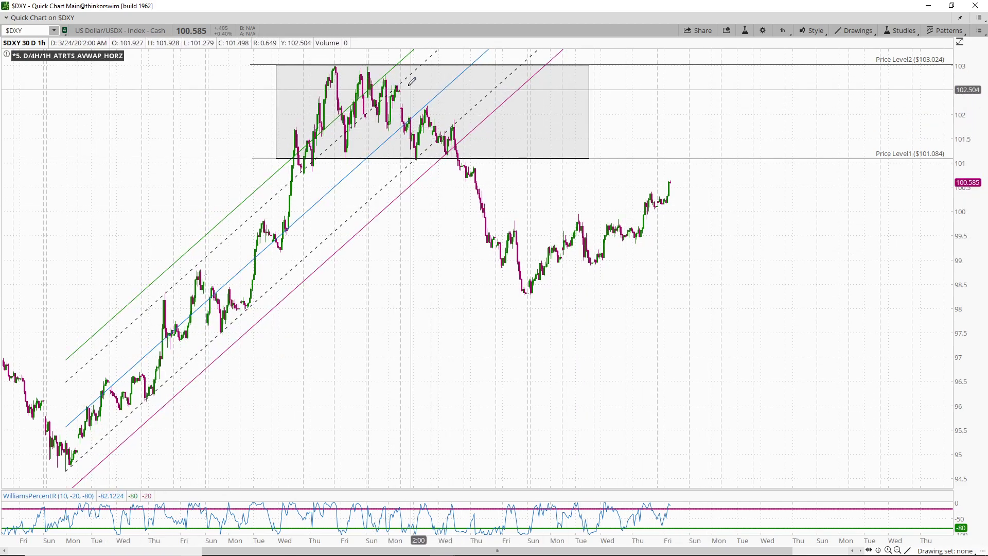
pyautogui.moveTo(368, 65); pyautogui.dragTo(706, 279)
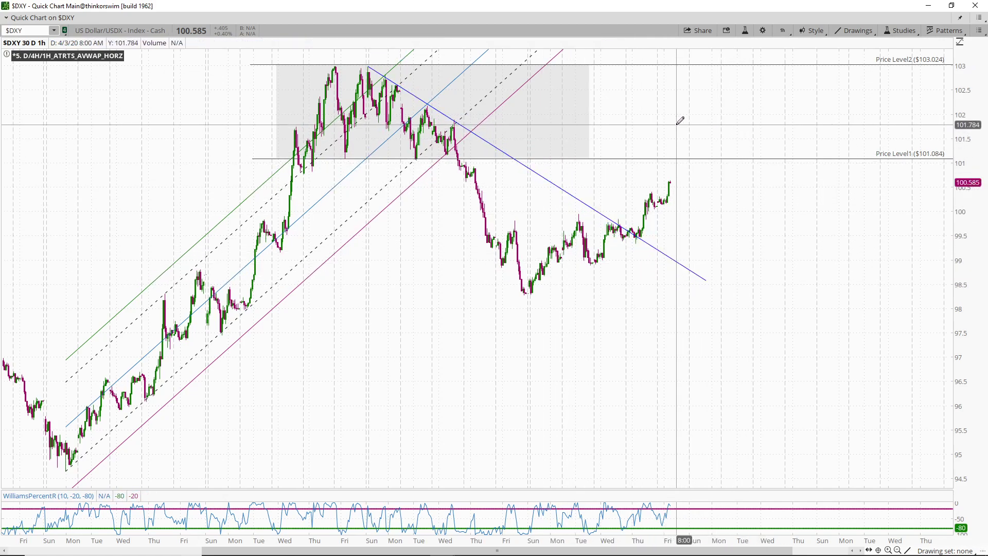
# - Draw a thin horizontal rectangle just below 99, spanning the late-March lows
pyautogui.middleClick(699, 130)
pyautogui.click(697, 194)
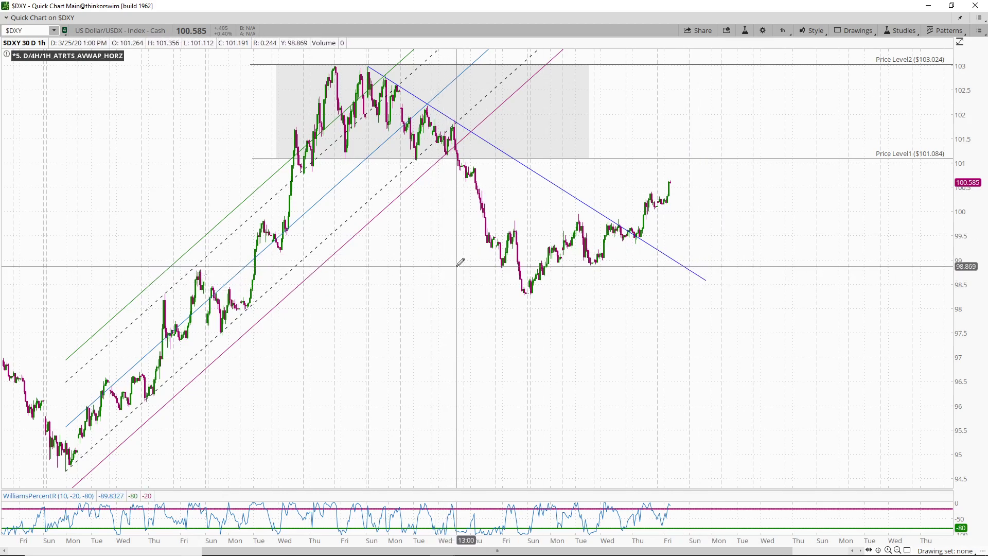
pyautogui.moveTo(456, 266); pyautogui.dragTo(634, 272)
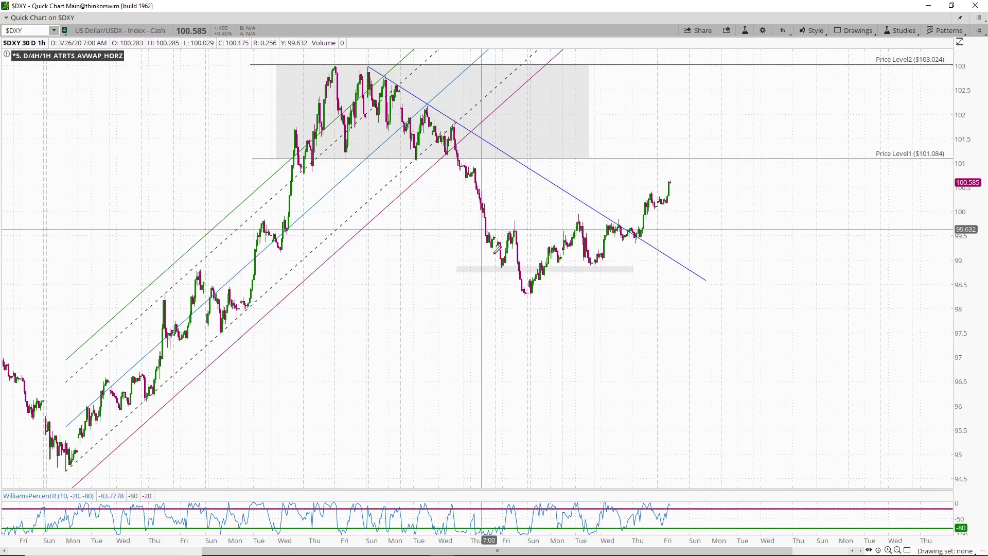
# - Draw an ascending channel from Sunday's low through Tuesday's low, with its upper dashed line along Tuesday's high
pyautogui.middleClick(828, 181)
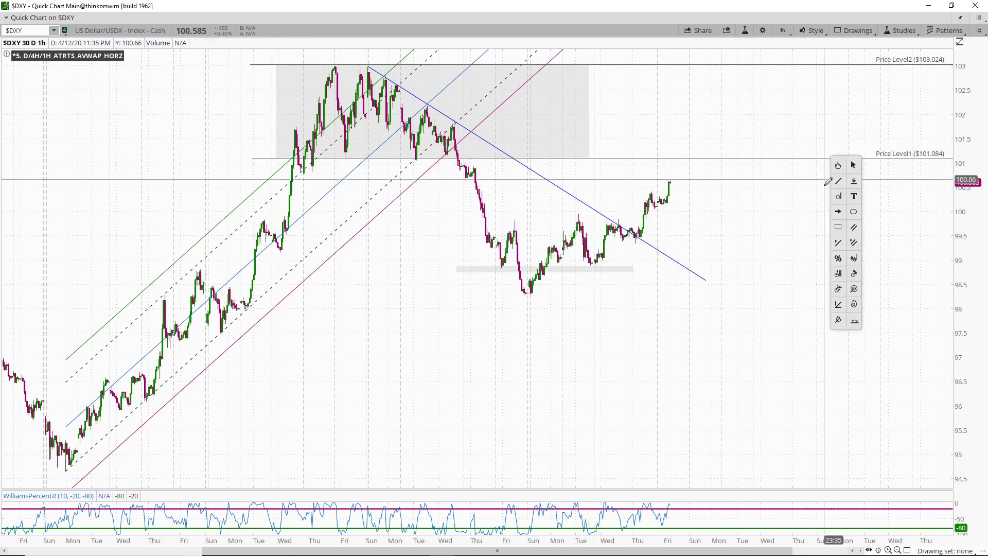
pyautogui.click(856, 230)
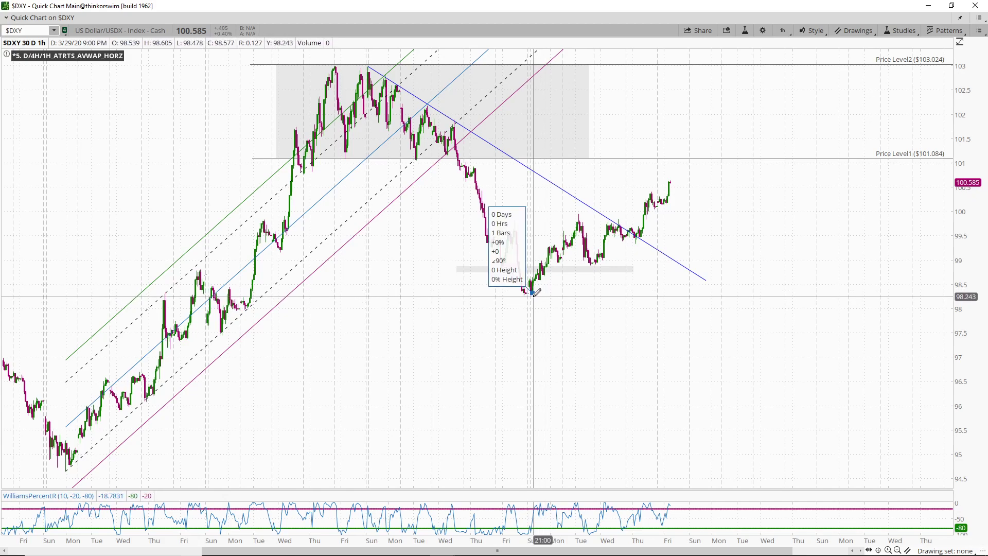
pyautogui.click(592, 262)
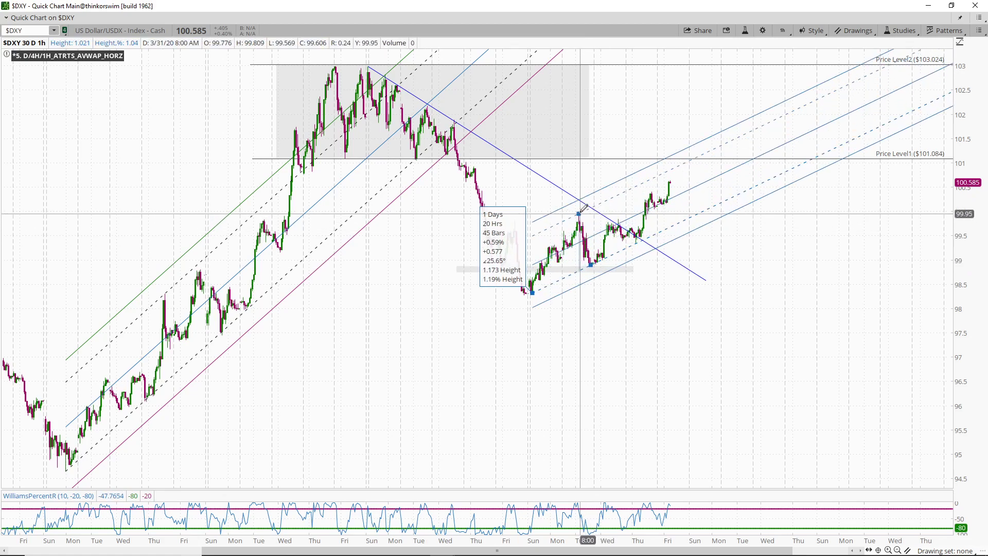
pyautogui.click(593, 206)
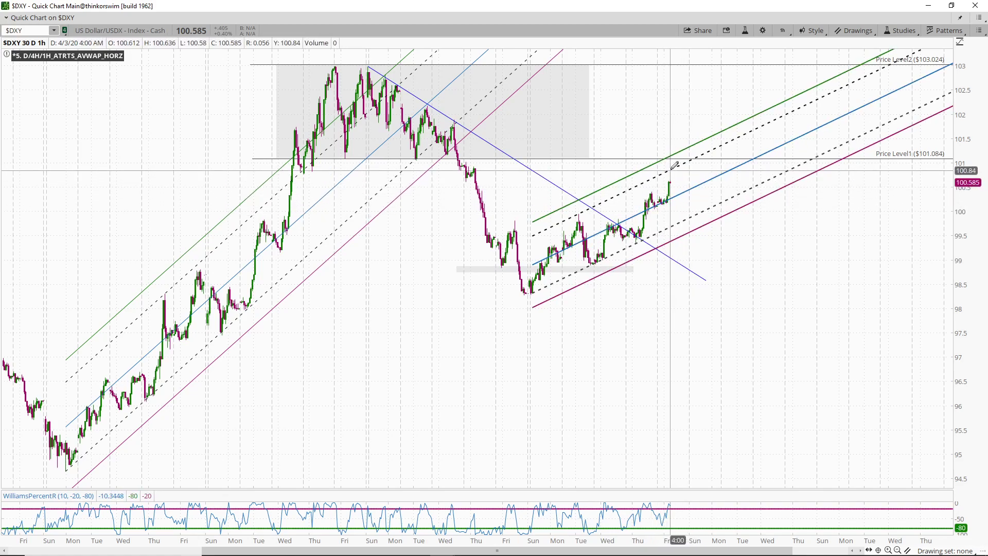
# - Draw a projected zigzag from the current price up to Price Level1 ($101.084), down to about 100.2 and back up to about 101
pyautogui.middleClick(661, 134)
pyautogui.click(667, 154)
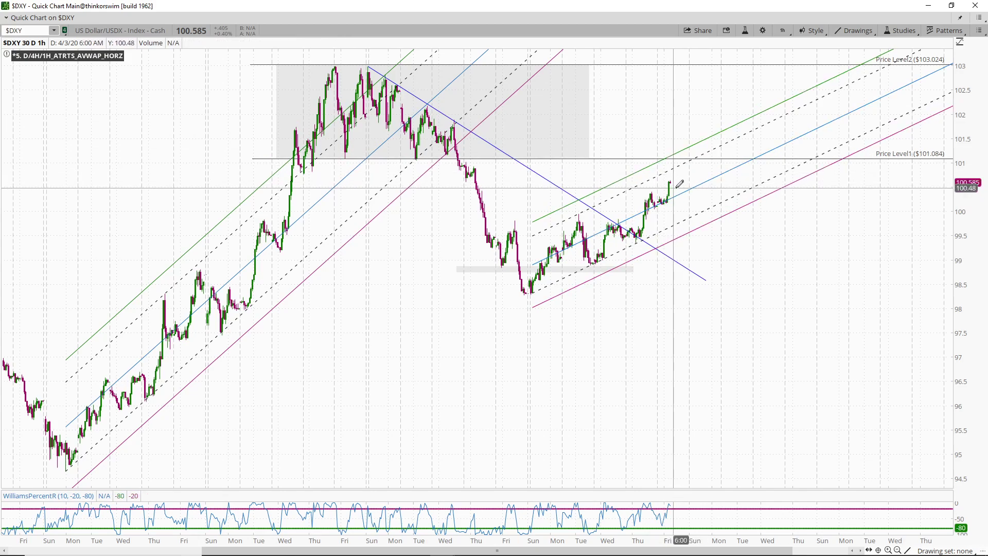
pyautogui.click(691, 162)
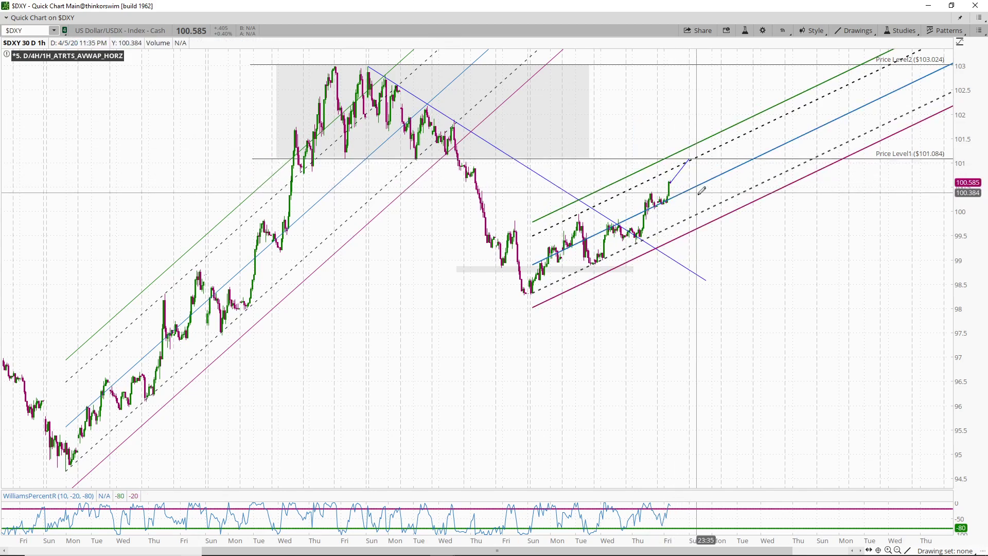
pyautogui.click(710, 199)
pyautogui.doubleClick(740, 162)
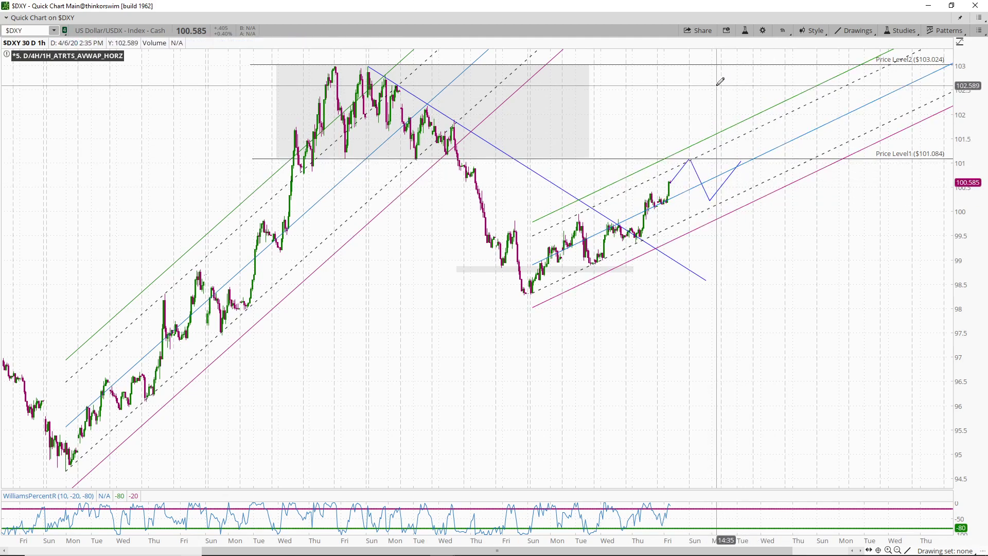
pyautogui.press('Escape')
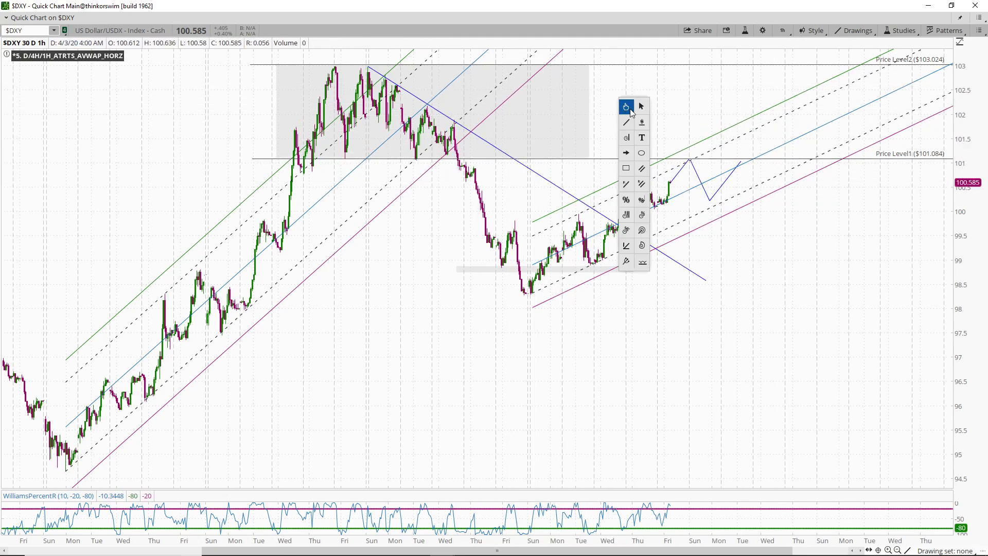
# - Delete the descending trendline from the peak near 103 and try to trace a descending channel along the lower highs
pyautogui.click(538, 161)
pyautogui.press('Delete')
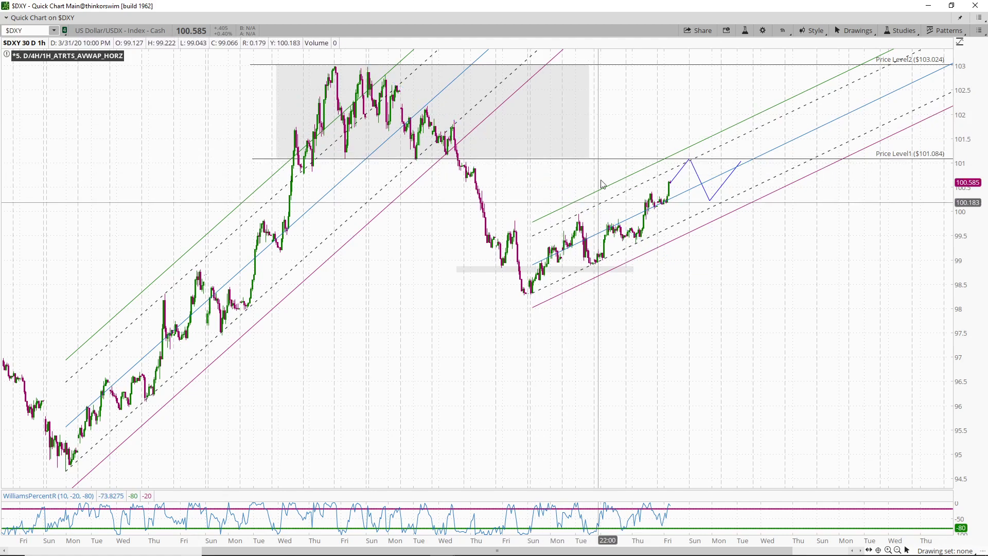
pyautogui.rightClick(607, 114)
pyautogui.click(630, 178)
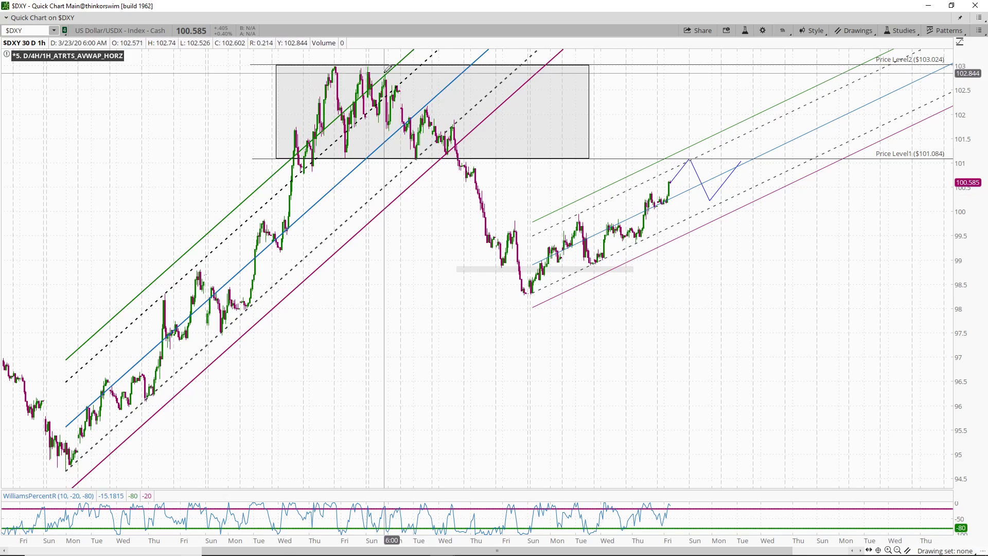
pyautogui.moveTo(386, 74); pyautogui.dragTo(457, 119)
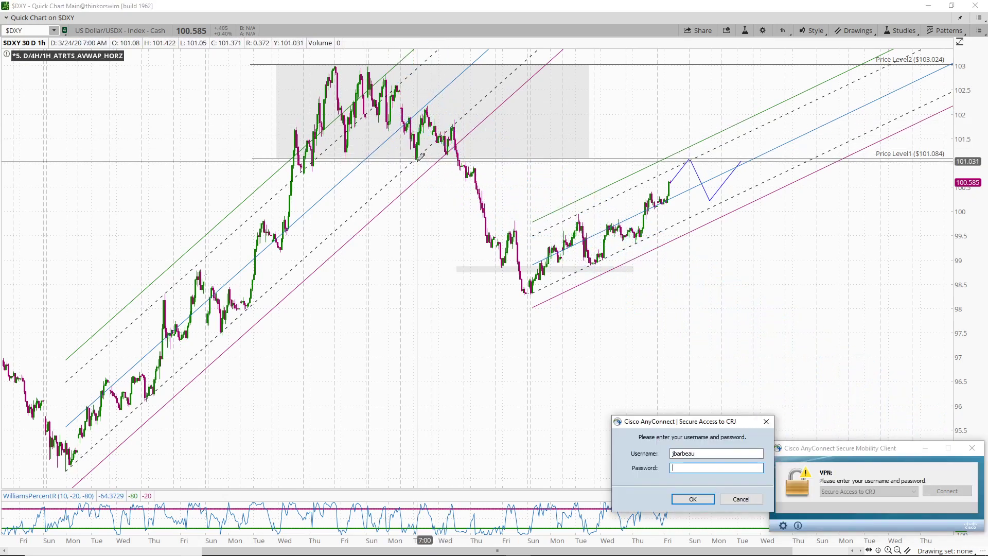
# - Cancel the VPN login prompt and close the Cisco AnyConnect window
pyautogui.click(766, 421)
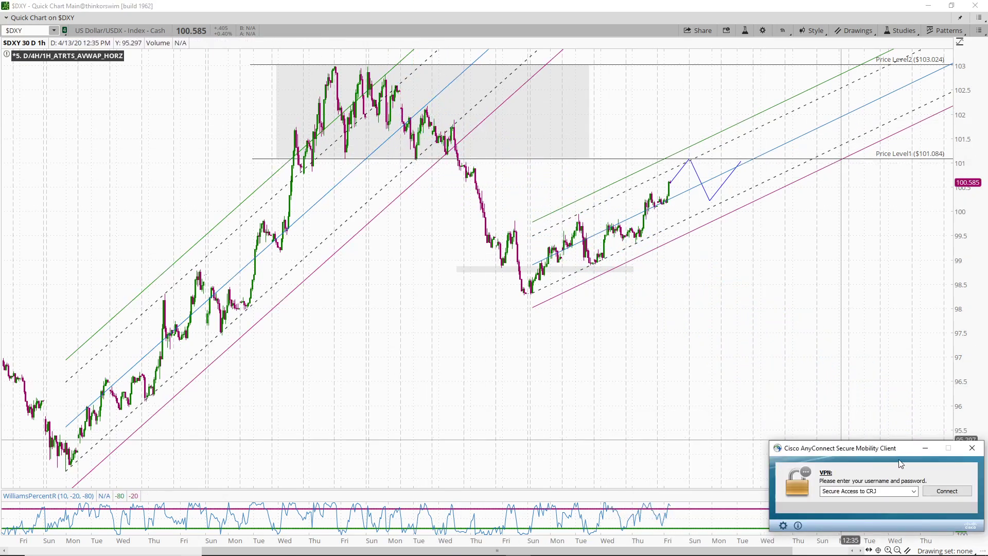
pyautogui.click(971, 449)
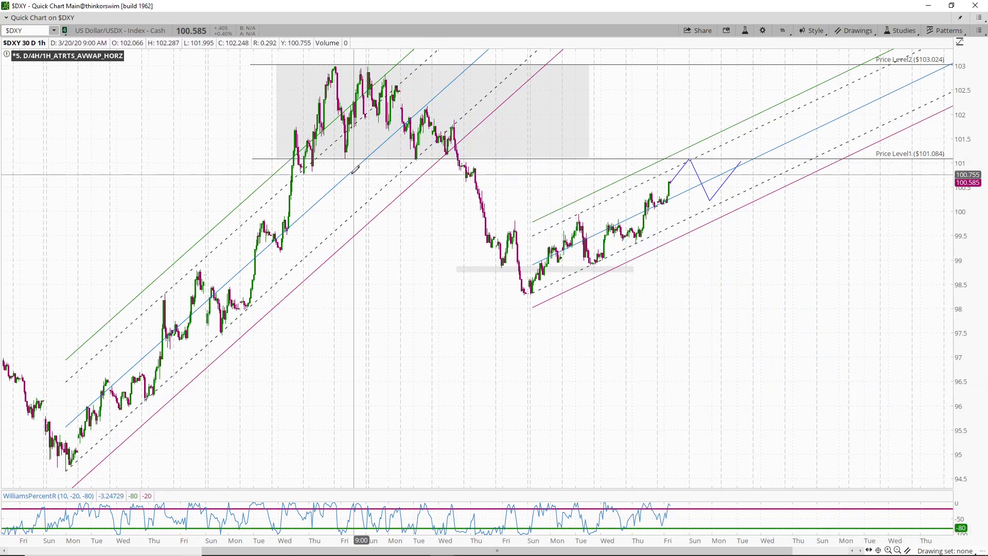
# - Draw a descending channel from the lower high near 102.8 through the next lower high near 102.2
pyautogui.click(368, 66)
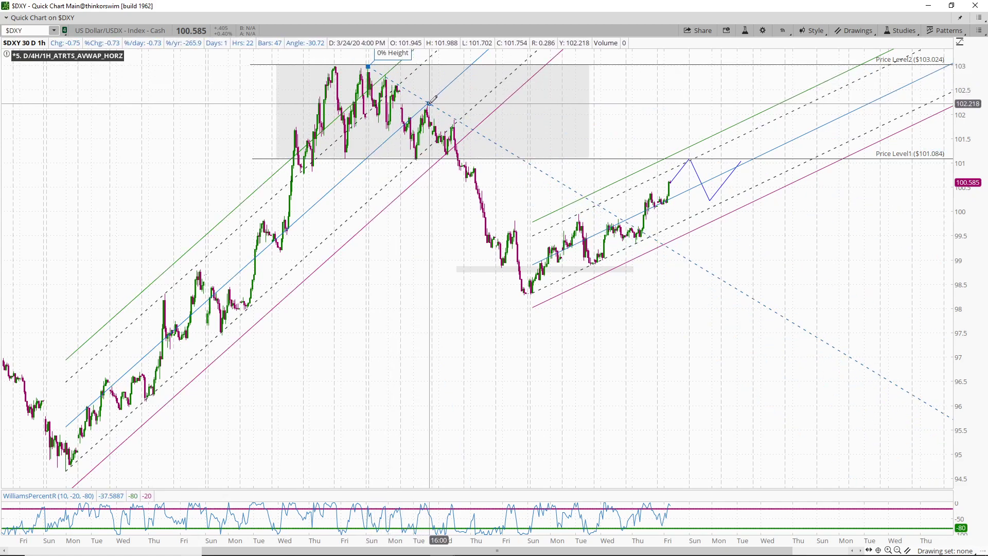
pyautogui.click(431, 101)
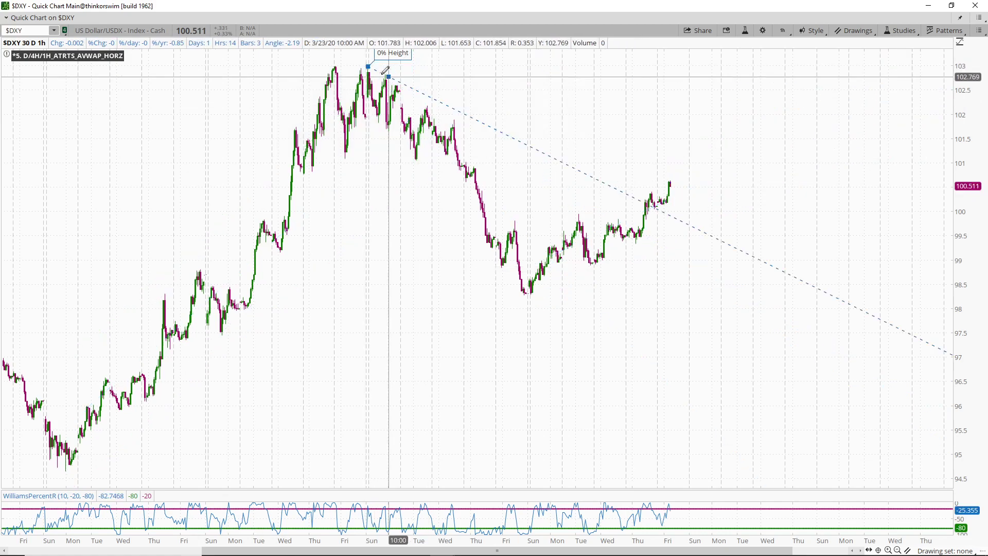
pyautogui.rightClick(394, 66)
pyautogui.click(389, 71)
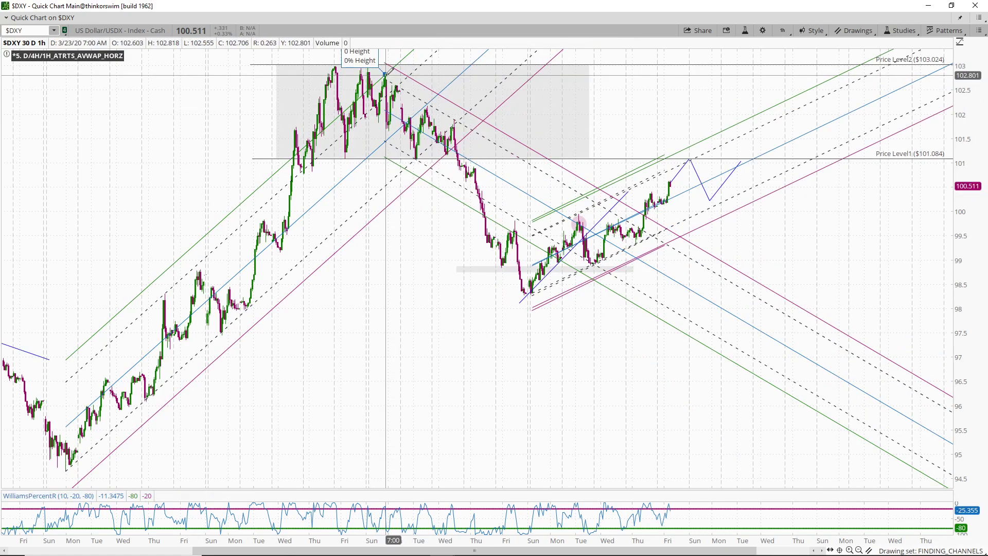
# - Delete the duplicate short ascending channel and the blue trendline rising from the swing low near 98.3
pyautogui.rightClick(521, 109)
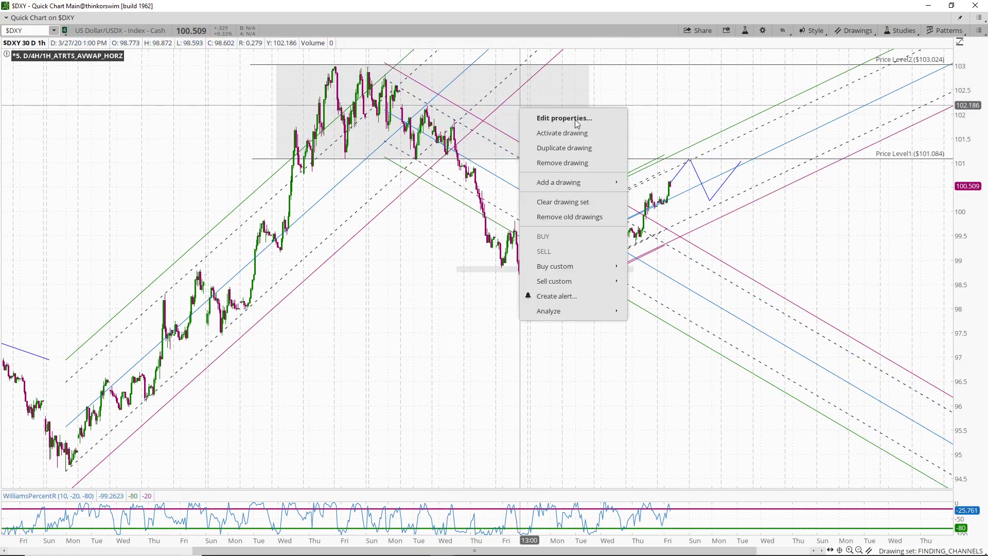
pyautogui.middleClick(634, 92)
pyautogui.click(656, 100)
pyautogui.click(655, 158)
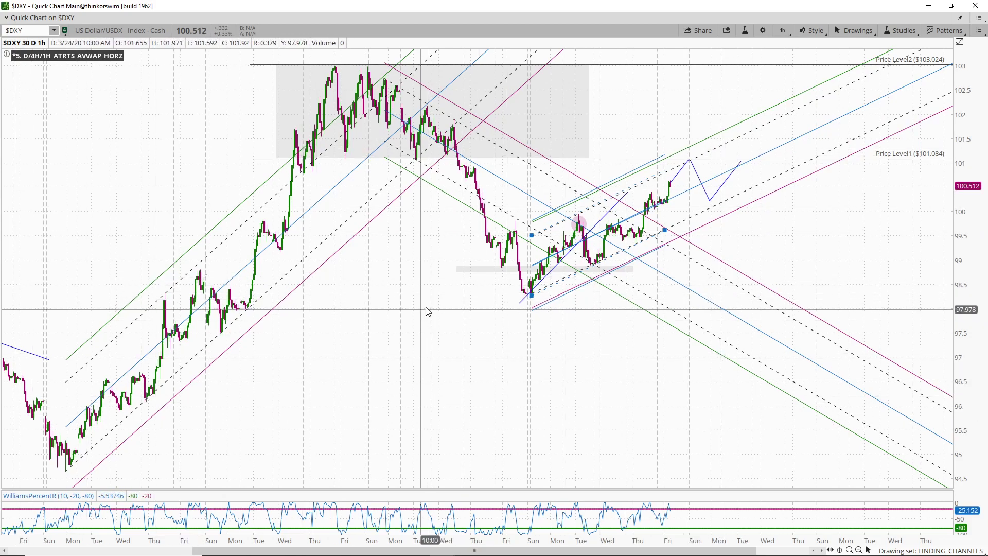
pyautogui.click(940, 551)
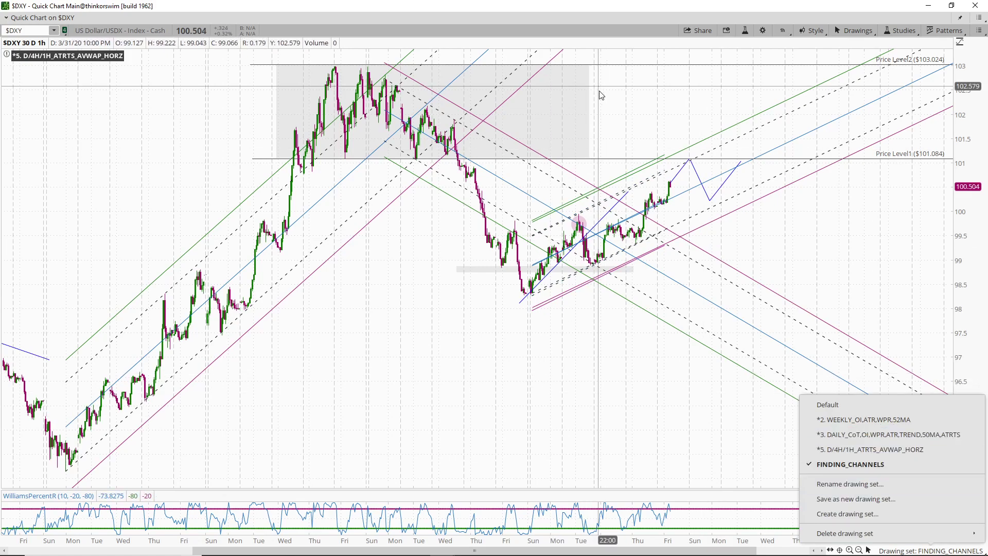
pyautogui.click(648, 115)
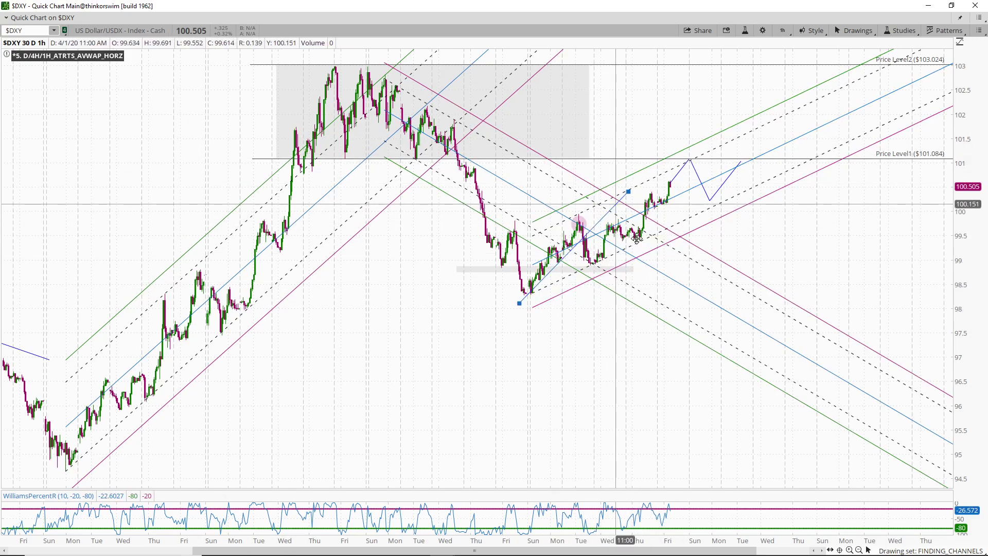
pyautogui.press('Delete')
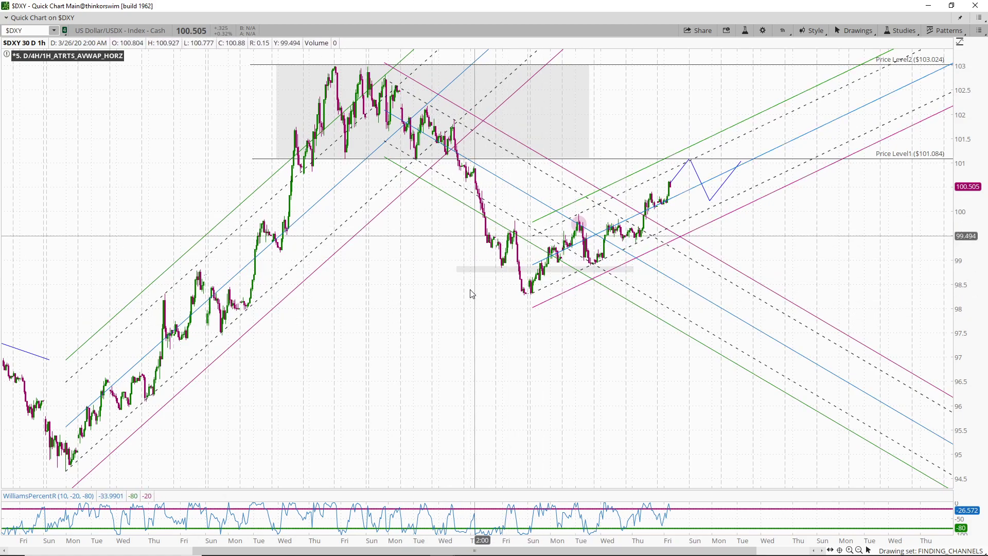
# - Place an arrow beside the swing low, at about 98.5
pyautogui.middleClick(439, 339)
pyautogui.click(458, 353)
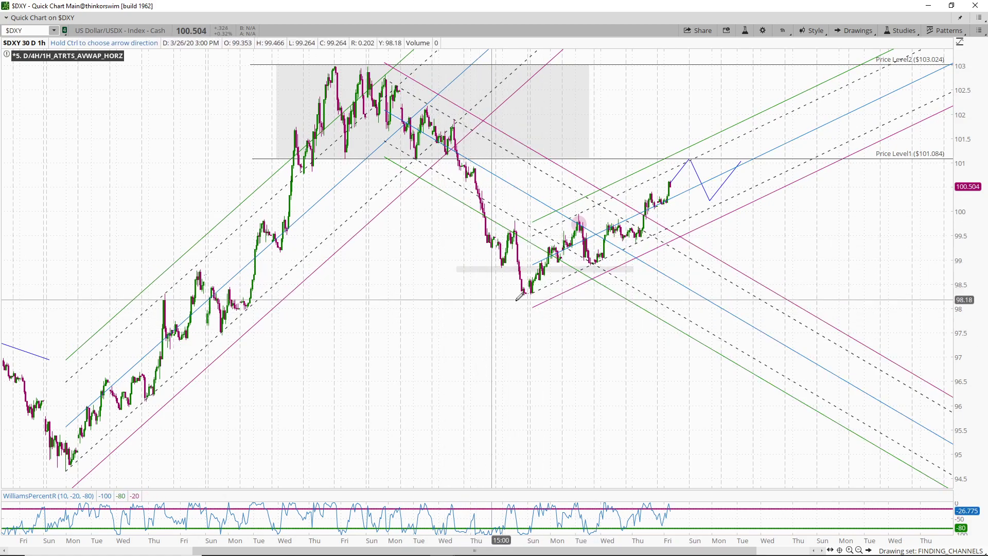
pyautogui.click(499, 277)
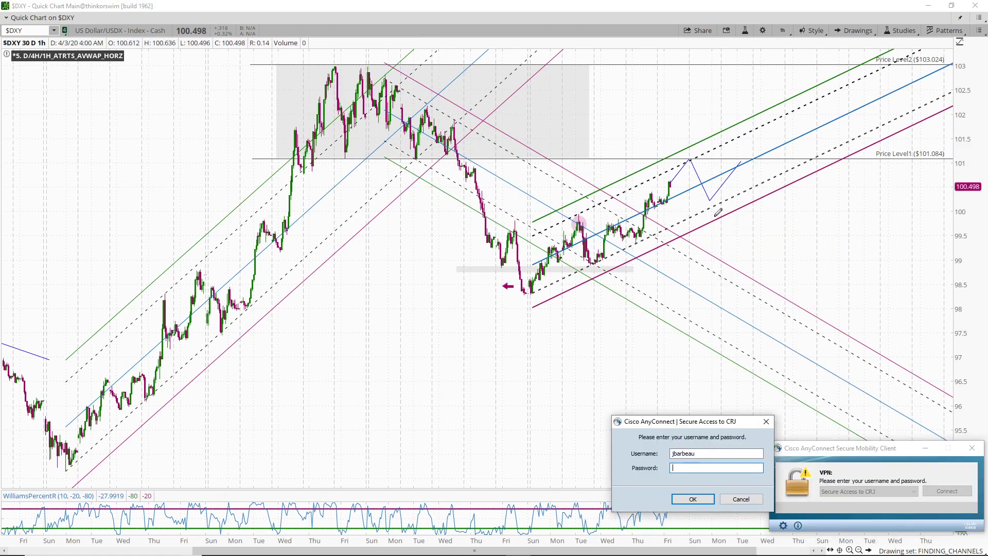
# - Cancel the VPN login prompt and close the Cisco AnyConnect window
pyautogui.click(752, 498)
pyautogui.click(973, 449)
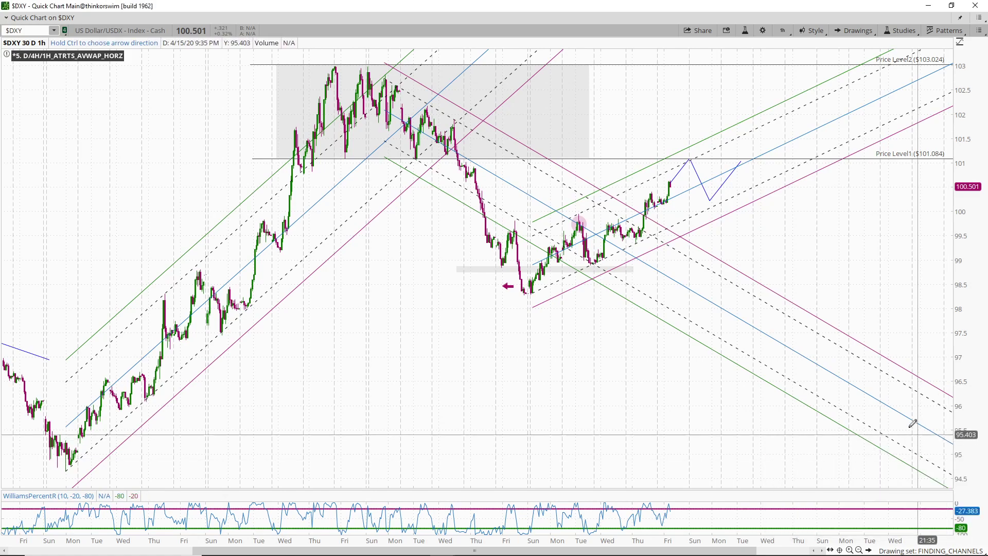
pyautogui.rightClick(899, 549)
pyautogui.click(890, 543)
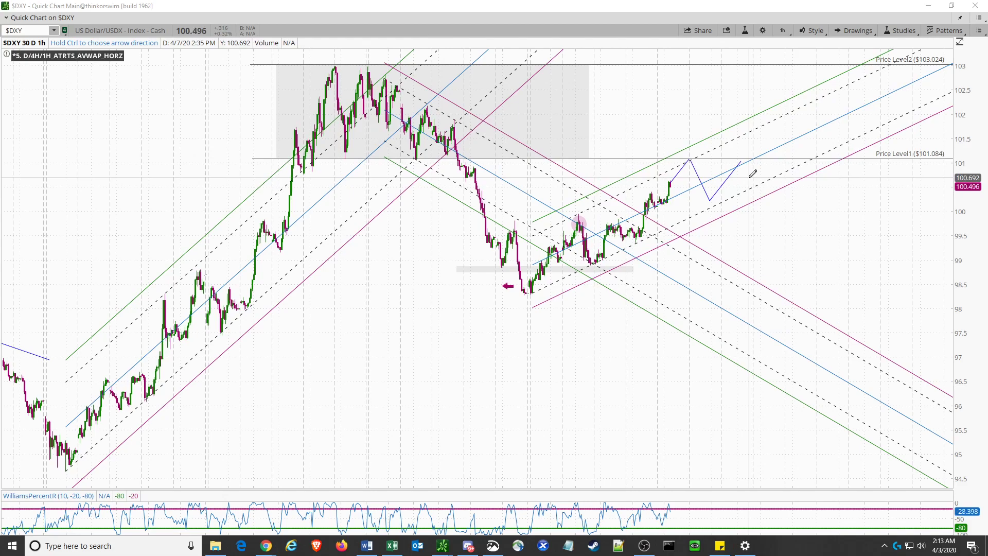
# - Switch to the Euro FX futures (/6E) chart and mark the projected target at about 1.09, on the upper dashed channel line, with an ellipse
pyautogui.moveTo(759, 393); pyautogui.dragTo(278, 392)
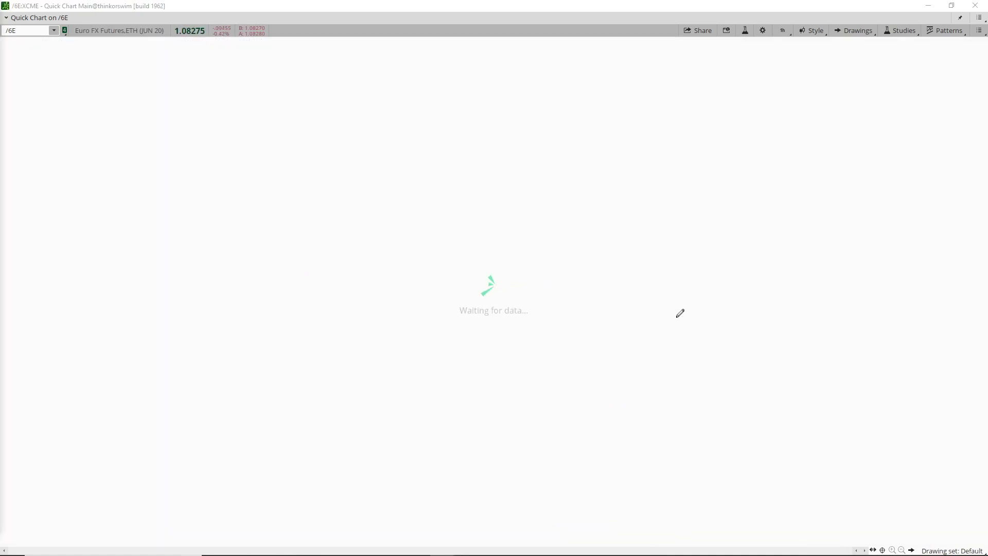
pyautogui.moveTo(598, 551); pyautogui.dragTo(696, 552)
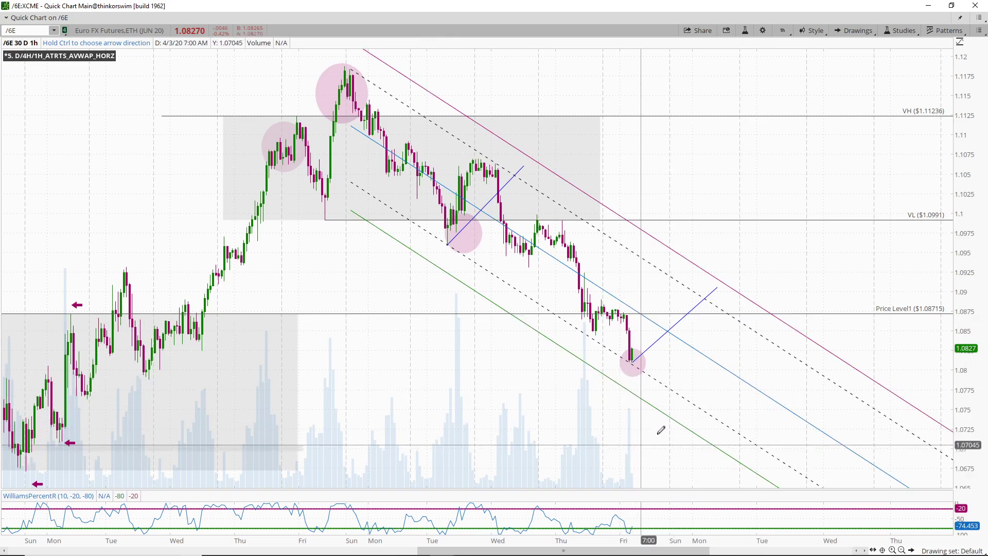
pyautogui.moveTo(561, 540); pyautogui.dragTo(751, 540)
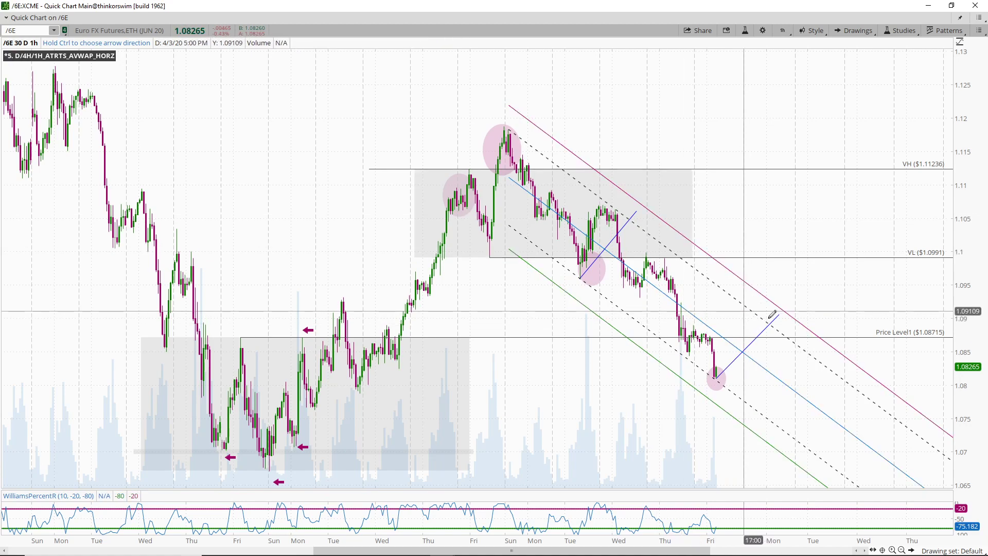
pyautogui.rightClick(826, 240)
pyautogui.click(827, 301)
pyautogui.click(735, 299)
pyautogui.click(761, 320)
pyautogui.click(769, 326)
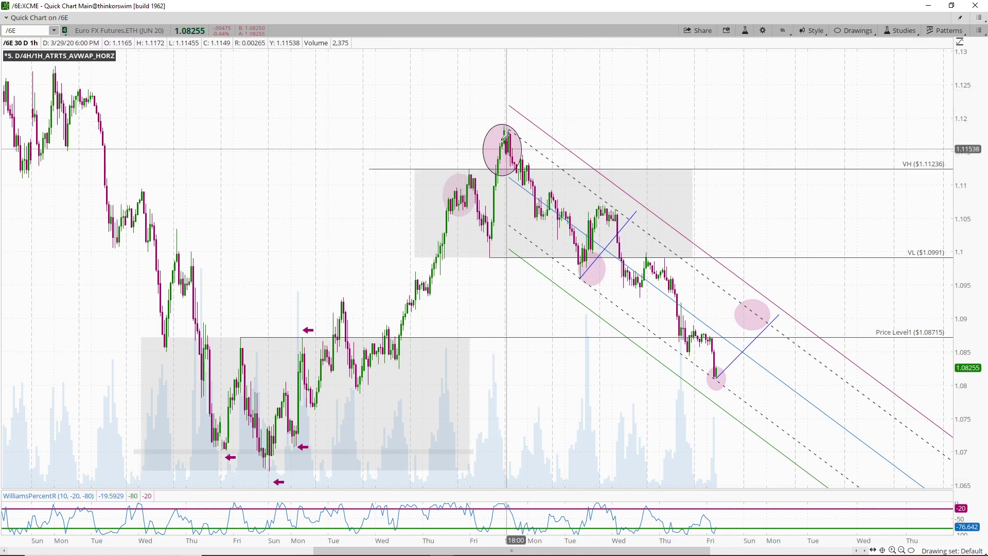
# - Draw an ascending channel from the low near 1.067 through the higher low near 1.0825, with its upper dashed line at the high near 1.087
pyautogui.middleClick(281, 194)
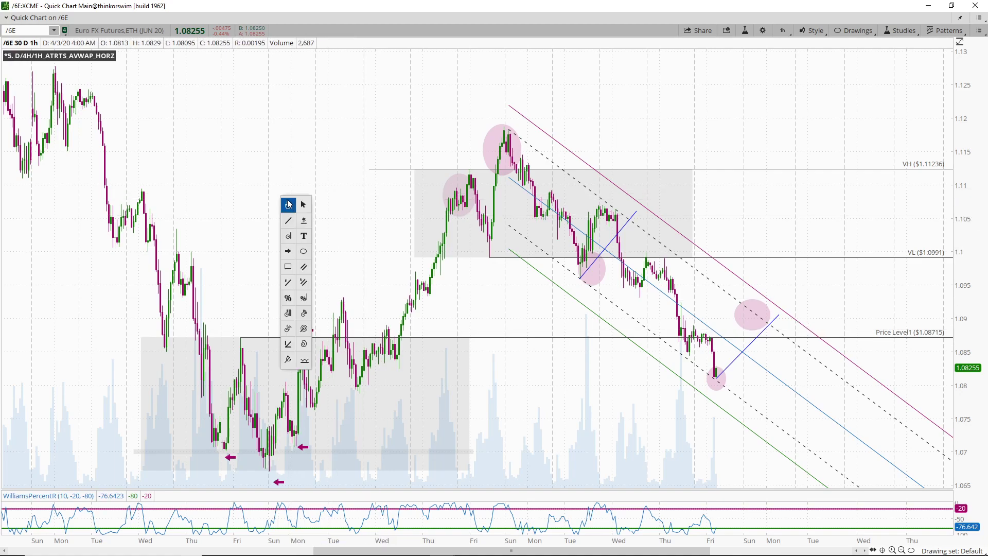
pyautogui.click(304, 266)
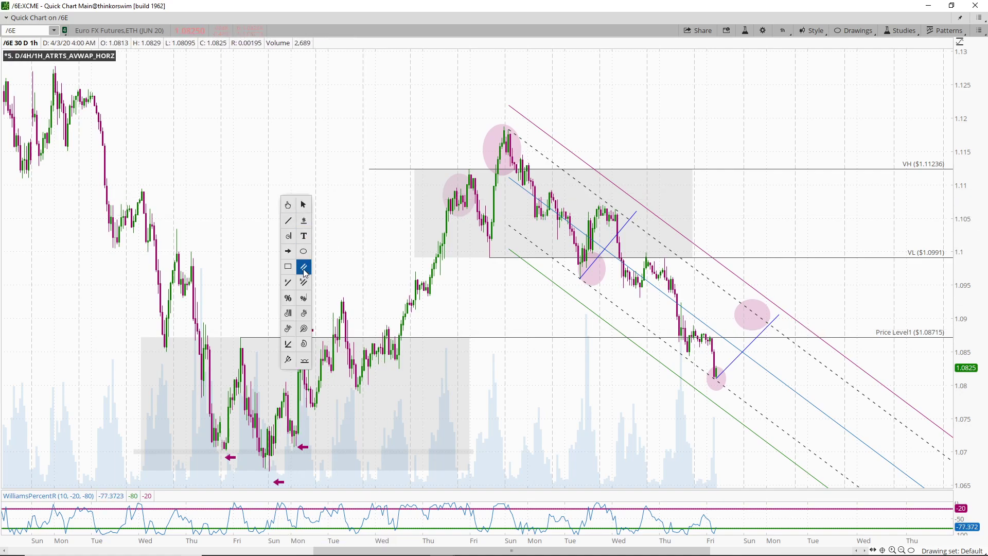
pyautogui.click(270, 471)
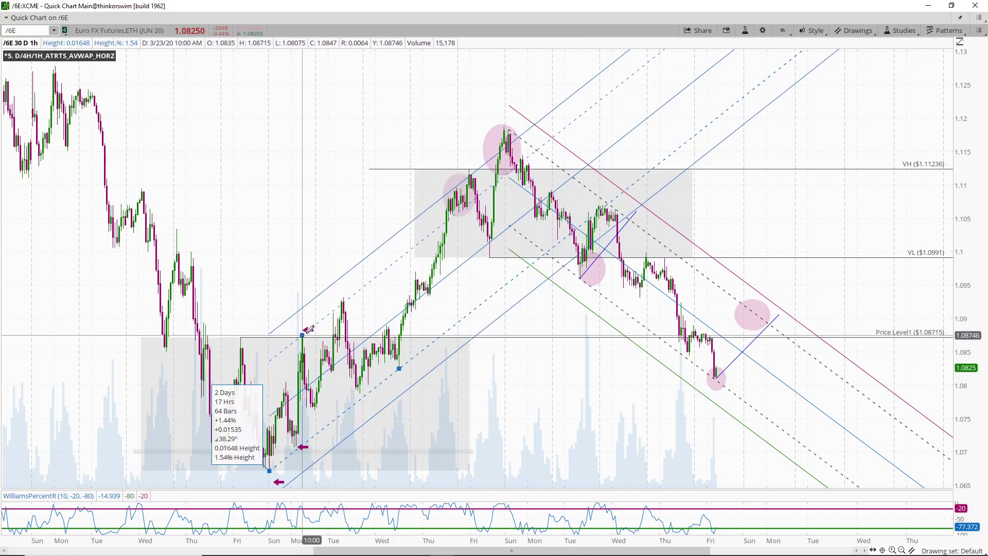
pyautogui.click(303, 333)
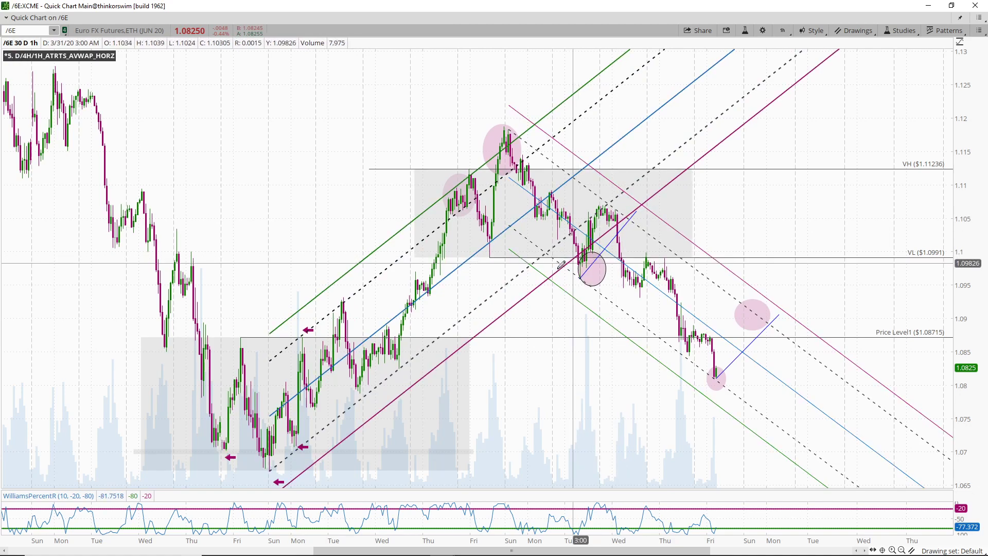
# - Place an arrow beside the swing high near 1.107, inside the upper consolidation zone
pyautogui.middleClick(773, 202)
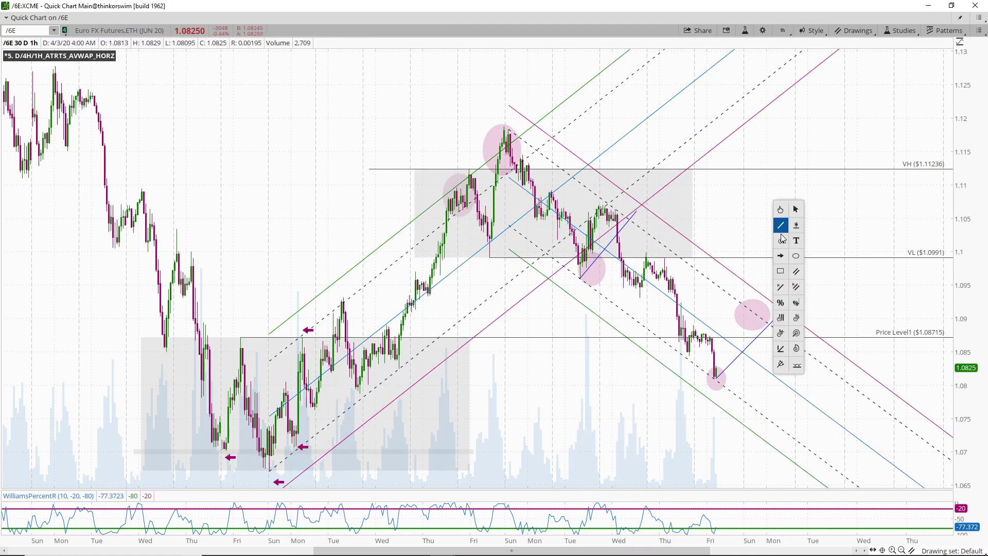
pyautogui.click(781, 256)
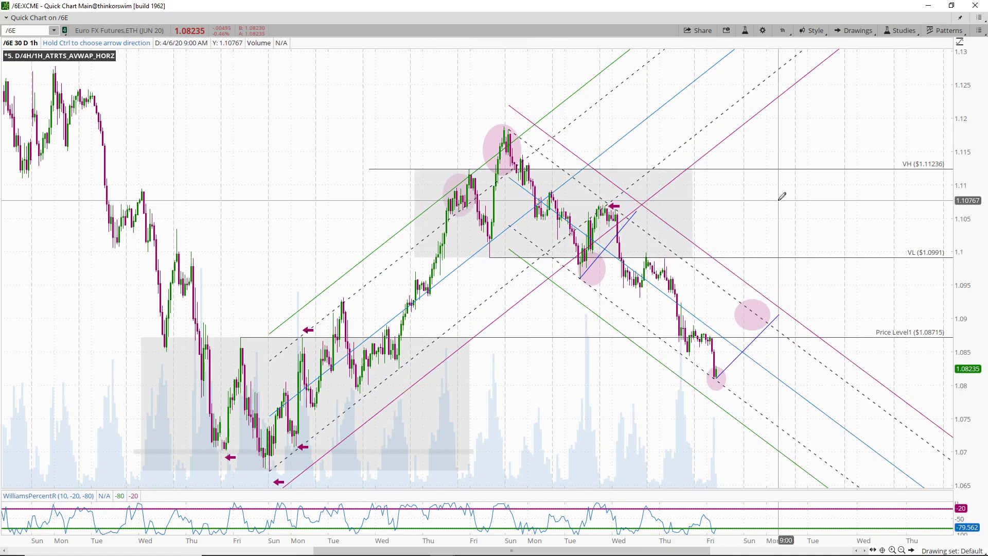